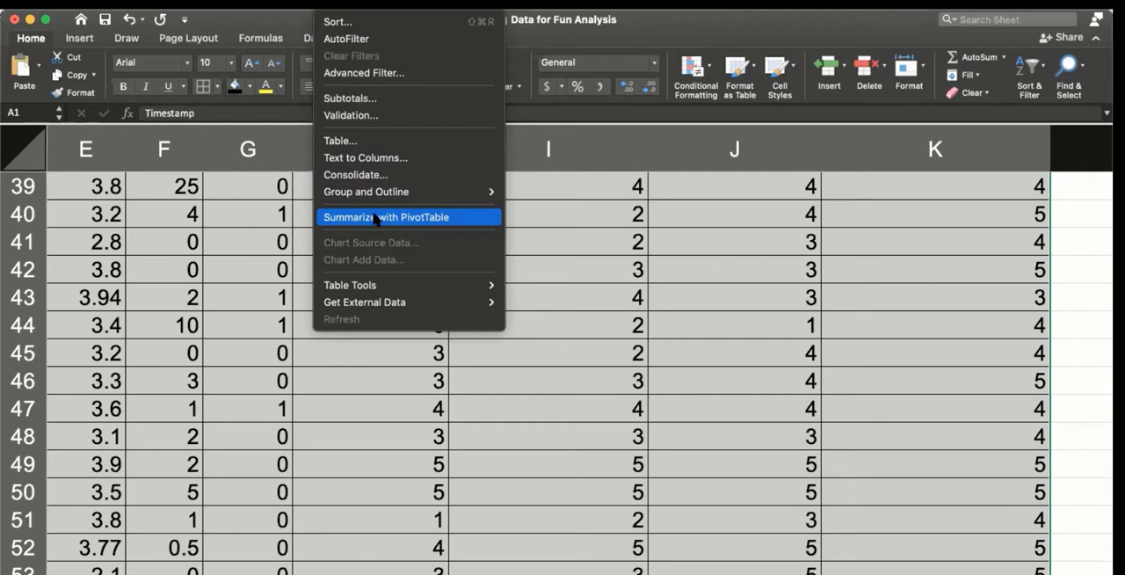
Step: Create a PivotTable from 'Cleaned Data'!$A$1:$K$55 on a new worksheet and use Happy Family as the row field
{"action": "left_click", "coordinate": [375, 218]}
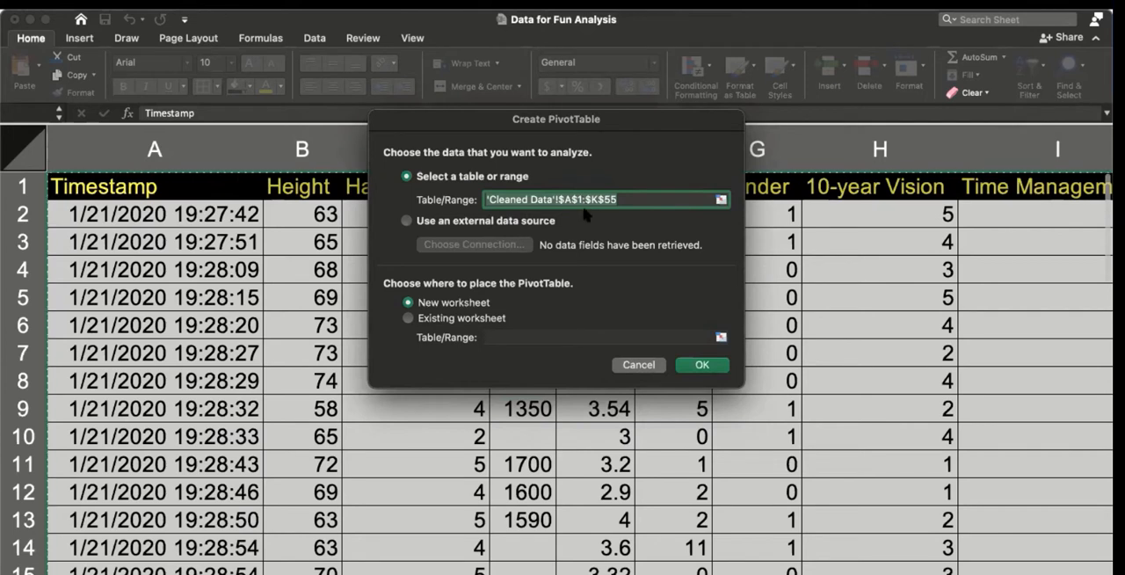
{"action": "left_click", "coordinate": [712, 367]}
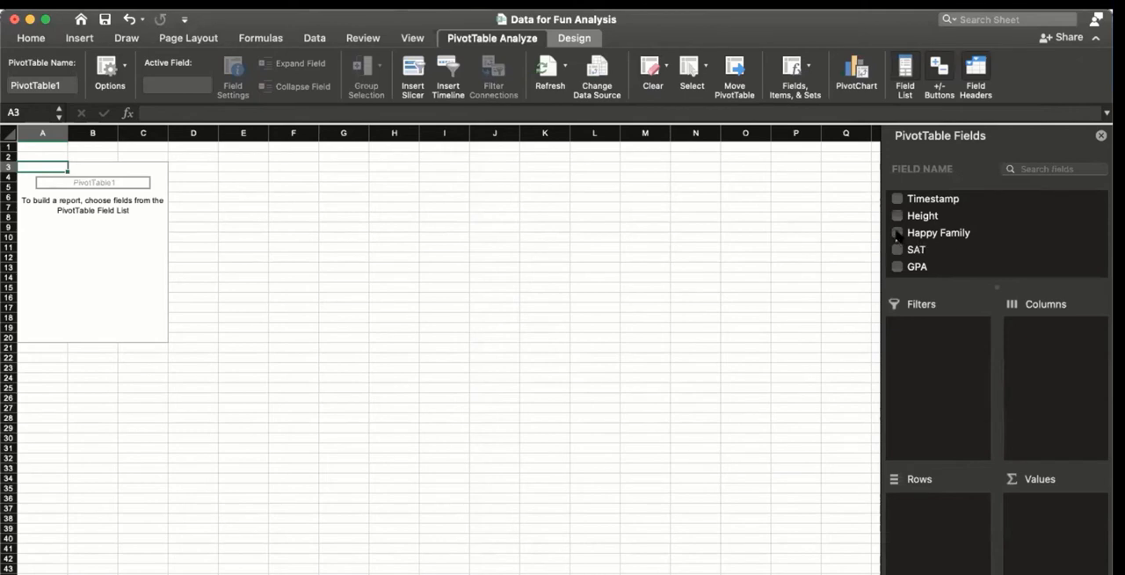
{"action": "left_click_drag", "start_coordinate": [895, 231], "coordinate": [932, 498]}
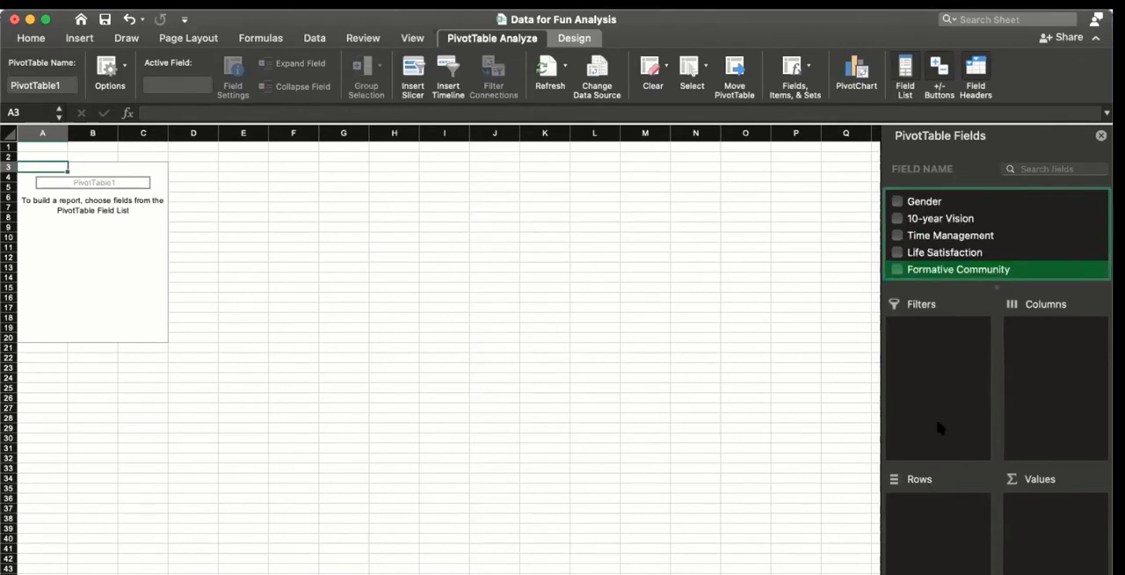
{"action": "scroll", "coordinate": [944, 234], "scroll_direction": "up", "scroll_amount": 5}
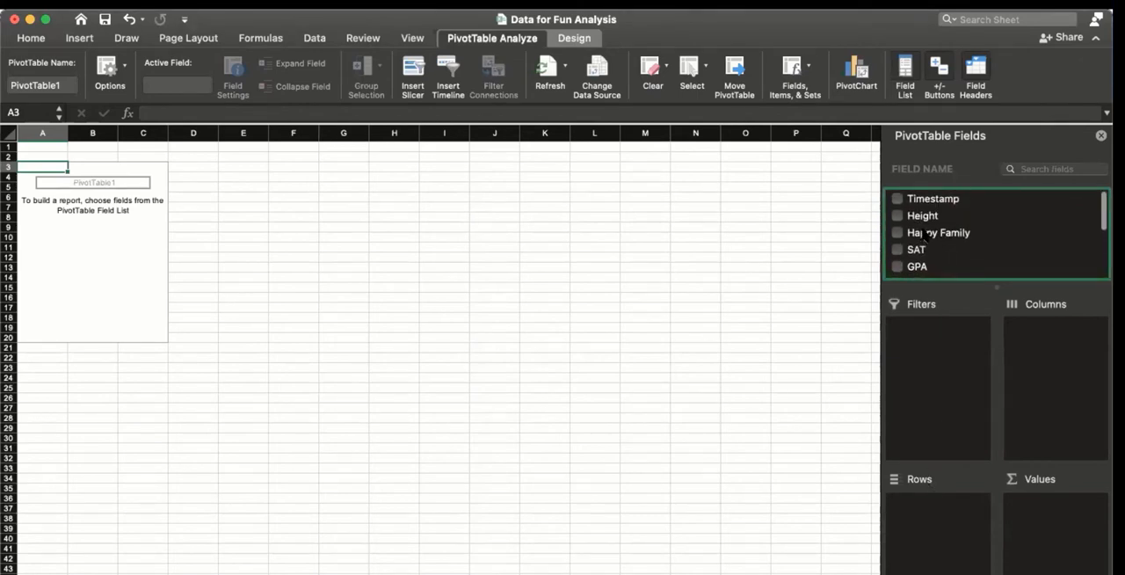
{"action": "left_click_drag", "start_coordinate": [924, 235], "coordinate": [941, 536]}
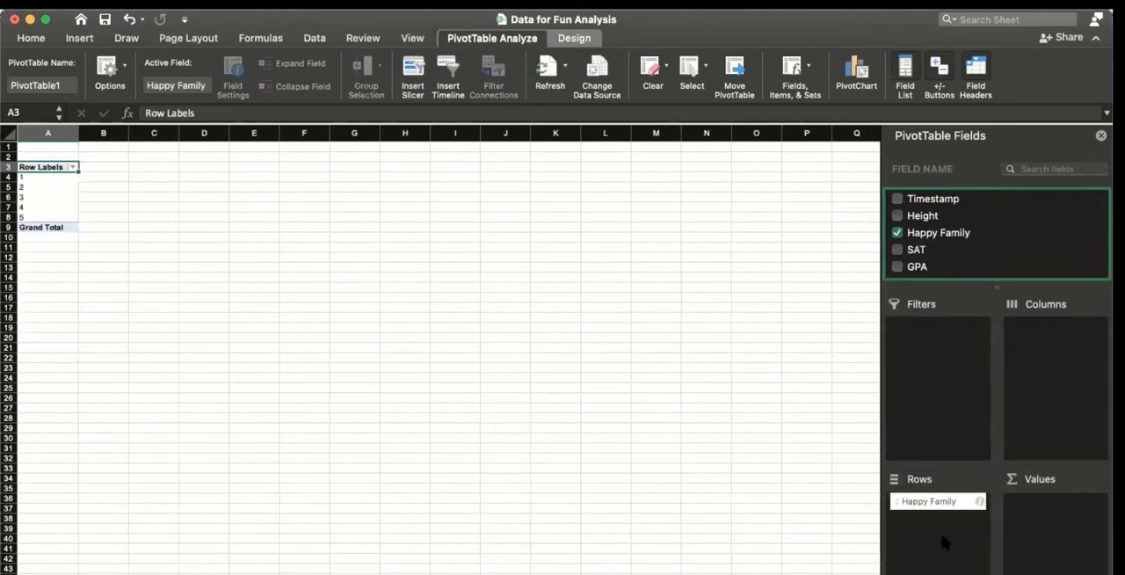
Step: Add Life Satisfaction to the PivotTable as the values field
{"action": "scroll", "coordinate": [951, 248], "scroll_direction": "down", "scroll_amount": 5}
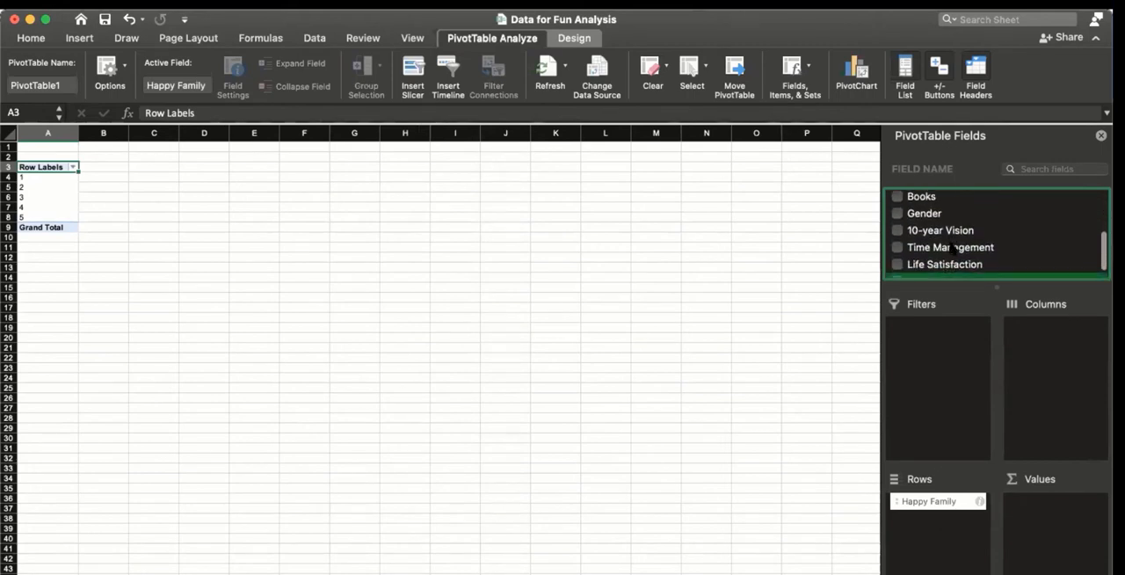
{"action": "scroll", "coordinate": [952, 249], "scroll_direction": "down", "scroll_amount": 2}
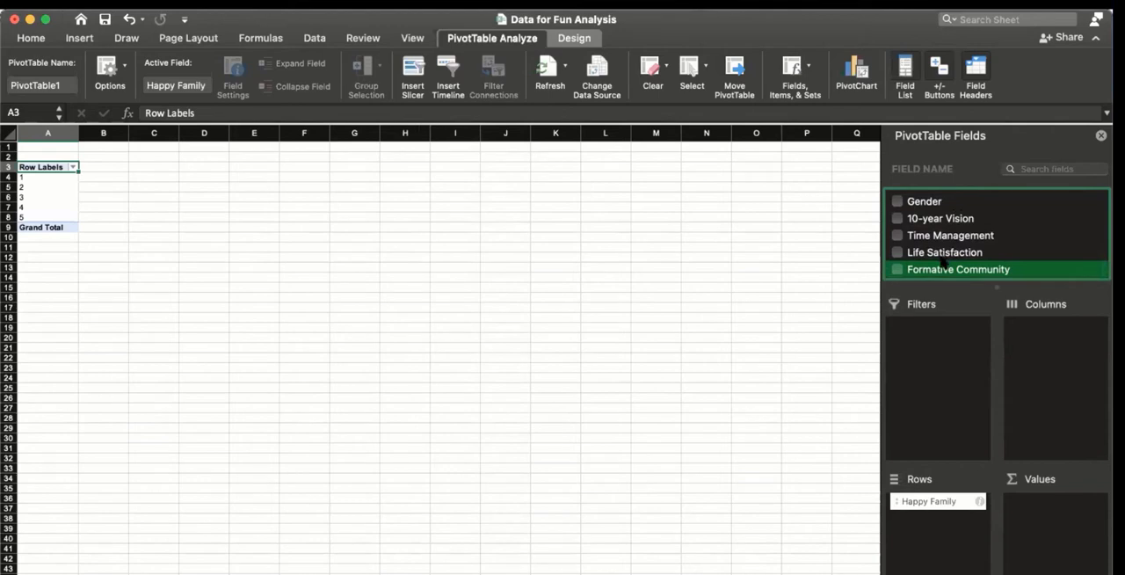
{"action": "left_click_drag", "start_coordinate": [943, 266], "coordinate": [1051, 526]}
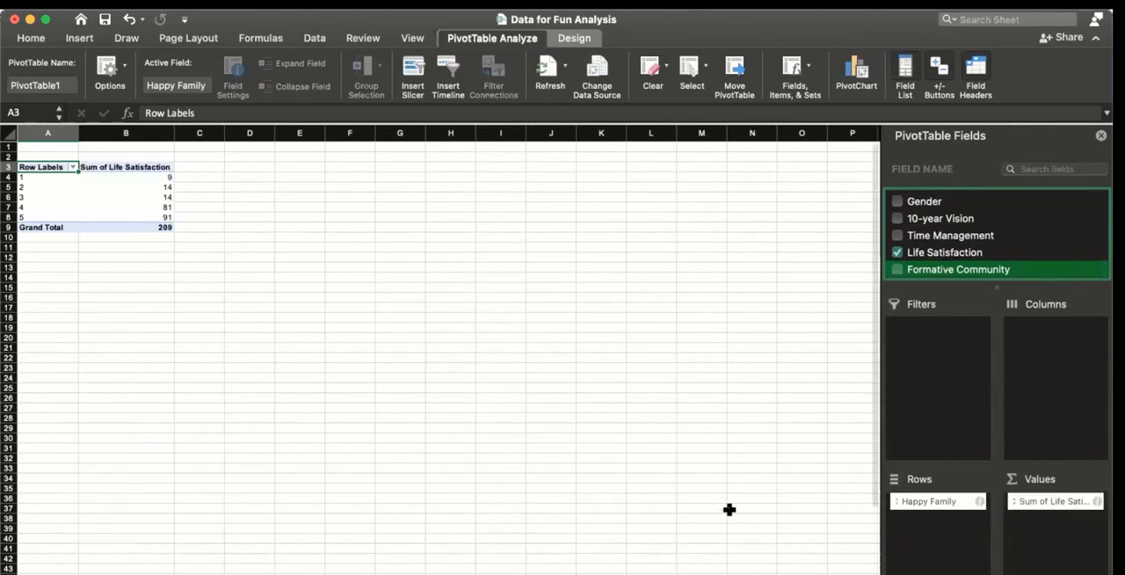
Step: Insert a bar chart from PivotTable range A3:B8, leaving out the Grand Total row
{"action": "left_click", "coordinate": [501, 468]}
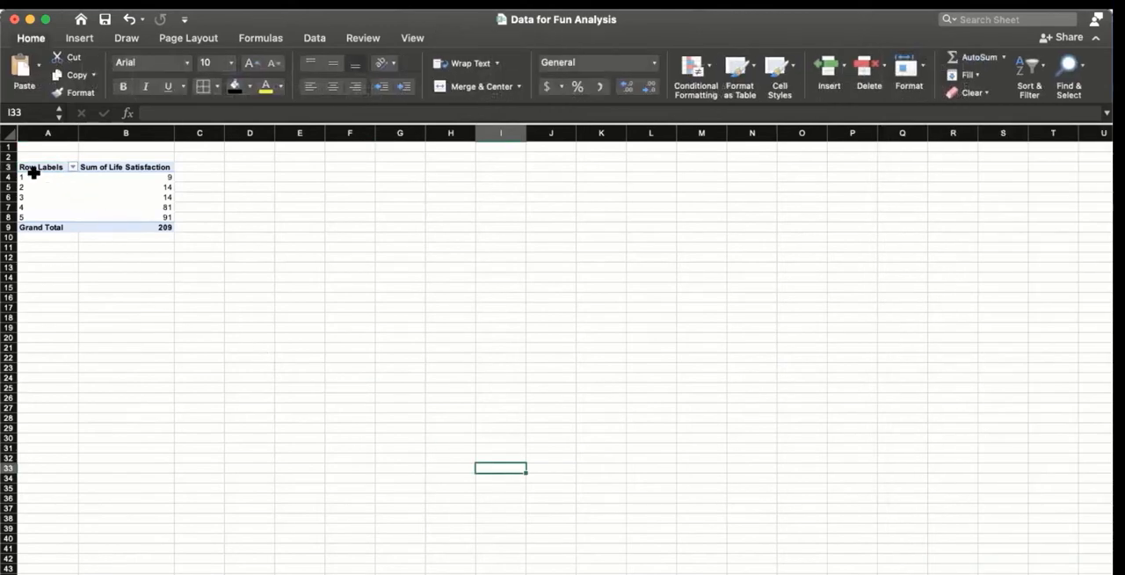
{"action": "left_click_drag", "start_coordinate": [31, 168], "coordinate": [122, 217]}
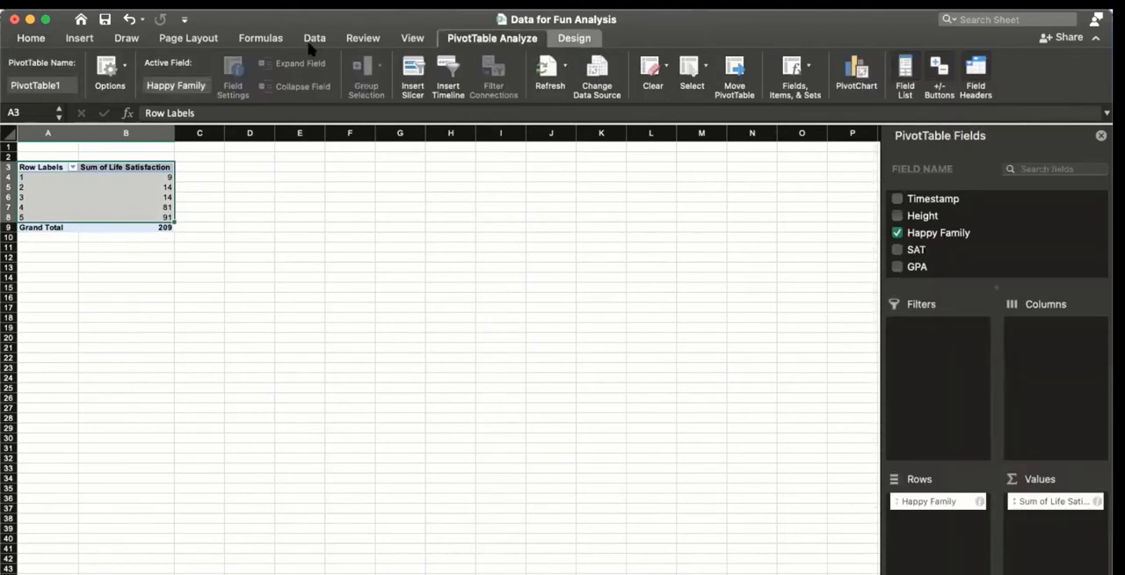
{"action": "left_click", "coordinate": [203, 3]}
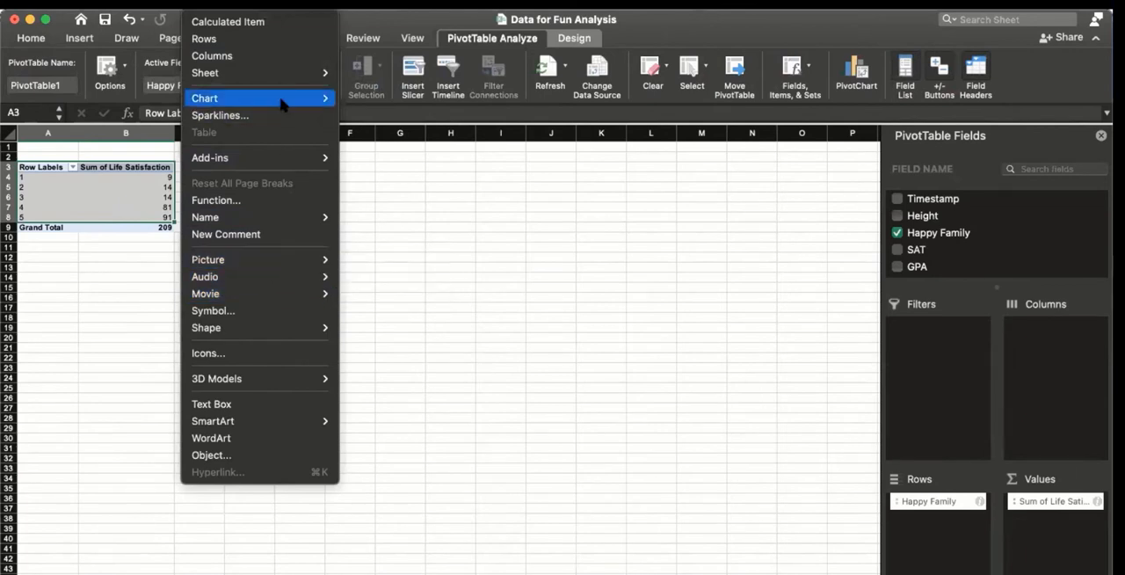
{"action": "mouse_move", "coordinate": [283, 99]}
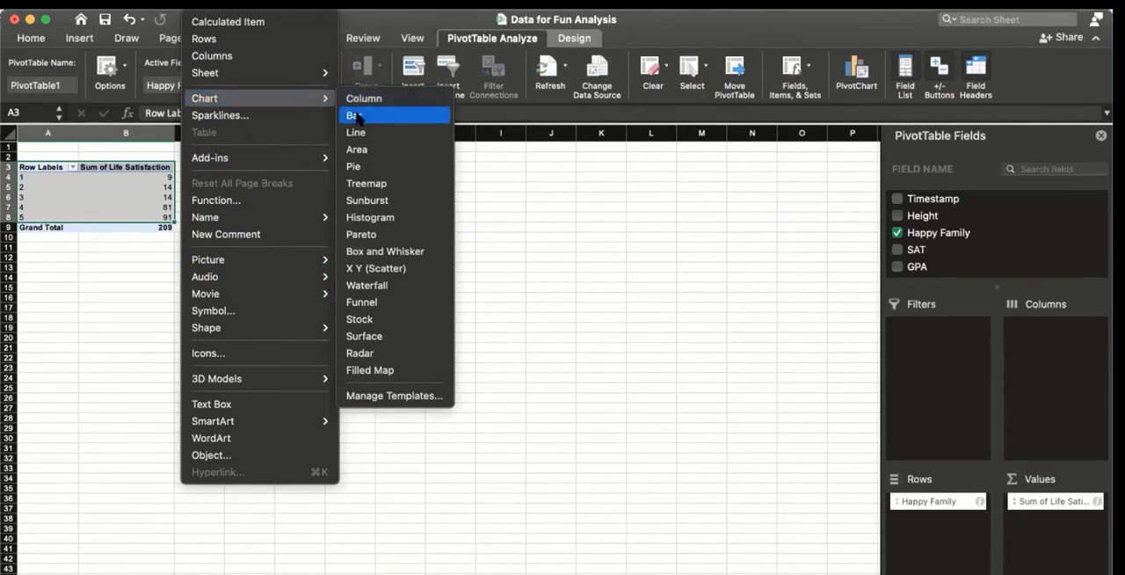
{"action": "left_click", "coordinate": [357, 116]}
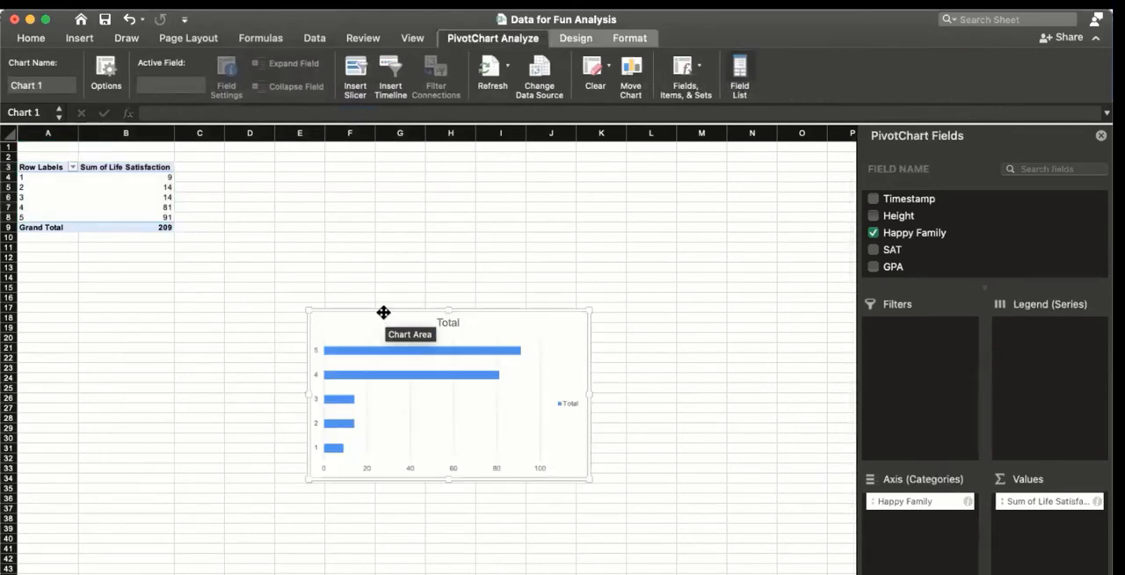
Step: Move the chart closer to the PivotTable, enlarge it to about row 39, and open its chart area formatting options
{"action": "left_click_drag", "start_coordinate": [384, 311], "coordinate": [282, 216]}
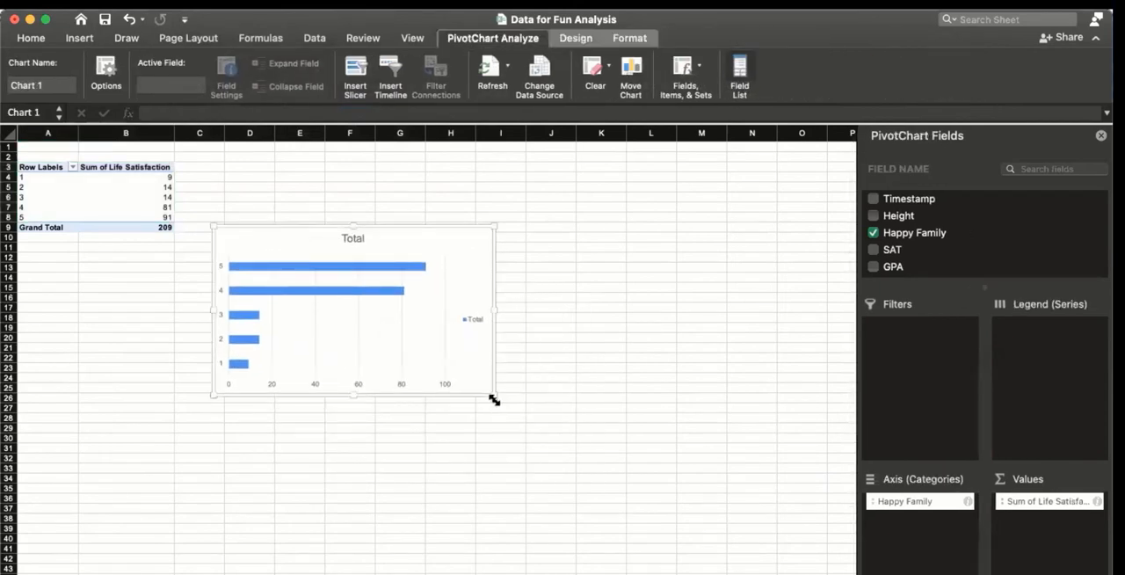
{"action": "left_click_drag", "start_coordinate": [492, 396], "coordinate": [646, 529]}
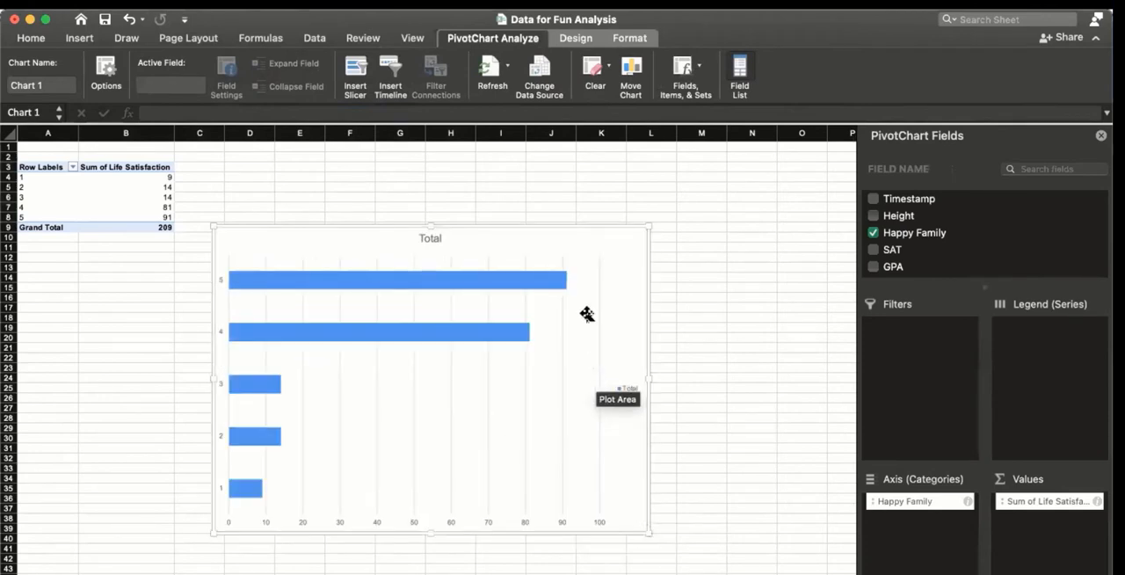
{"action": "double_click", "coordinate": [575, 224]}
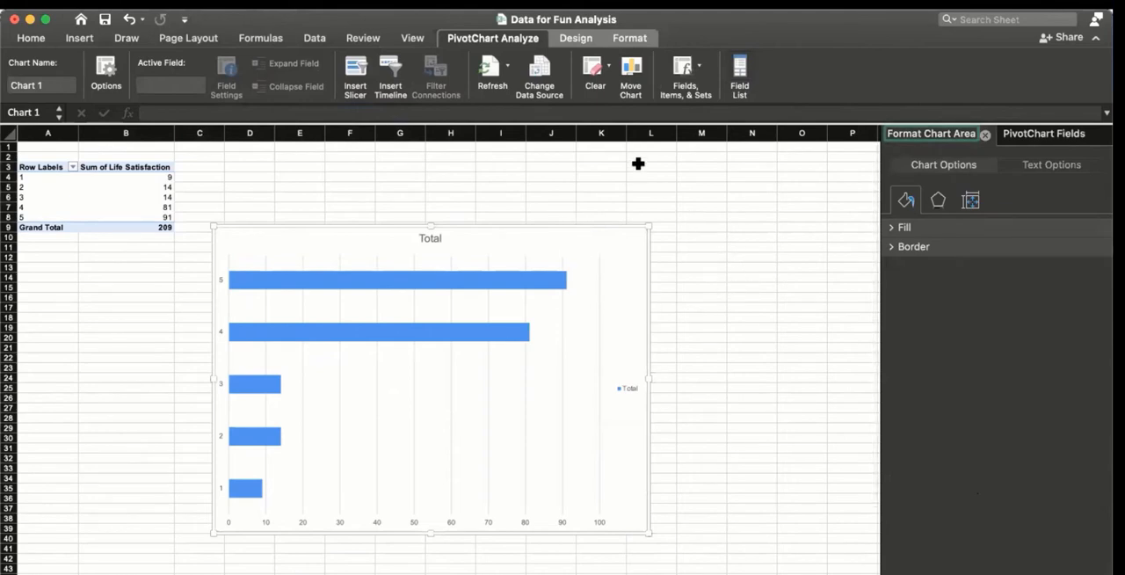
Step: Apply the dark gradient chart style with solid blue bars and enlarge the chart slightly
{"action": "left_click", "coordinate": [573, 39]}
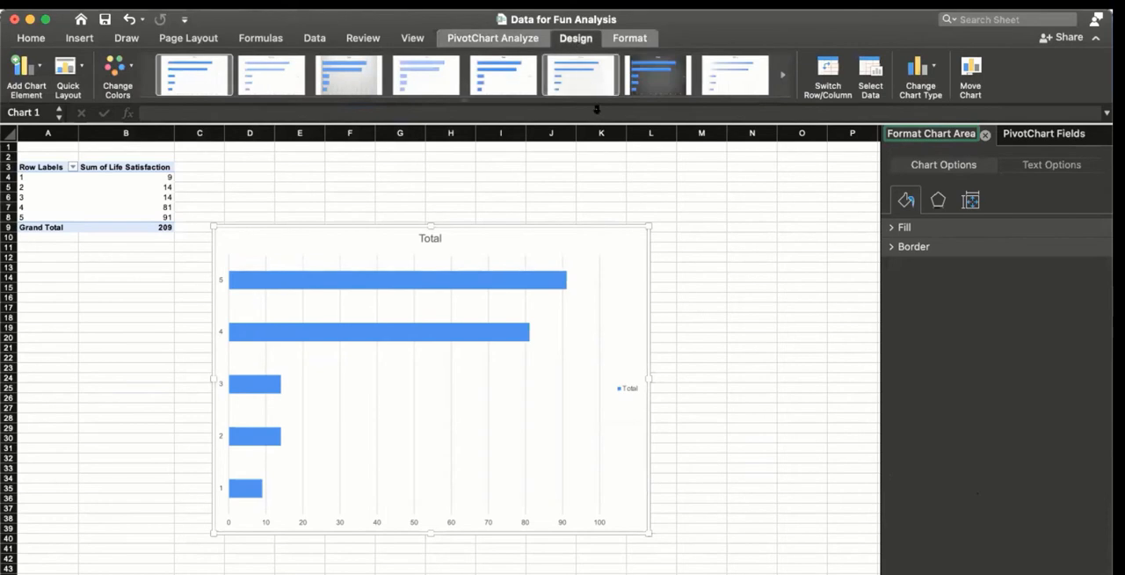
{"action": "left_click", "coordinate": [464, 101]}
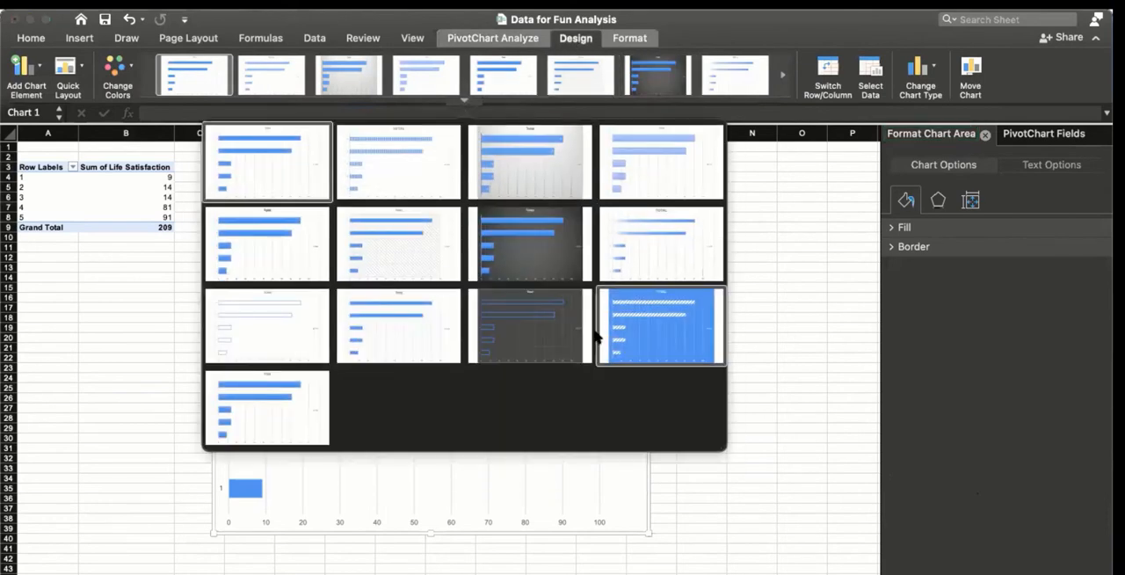
{"action": "left_click", "coordinate": [519, 308]}
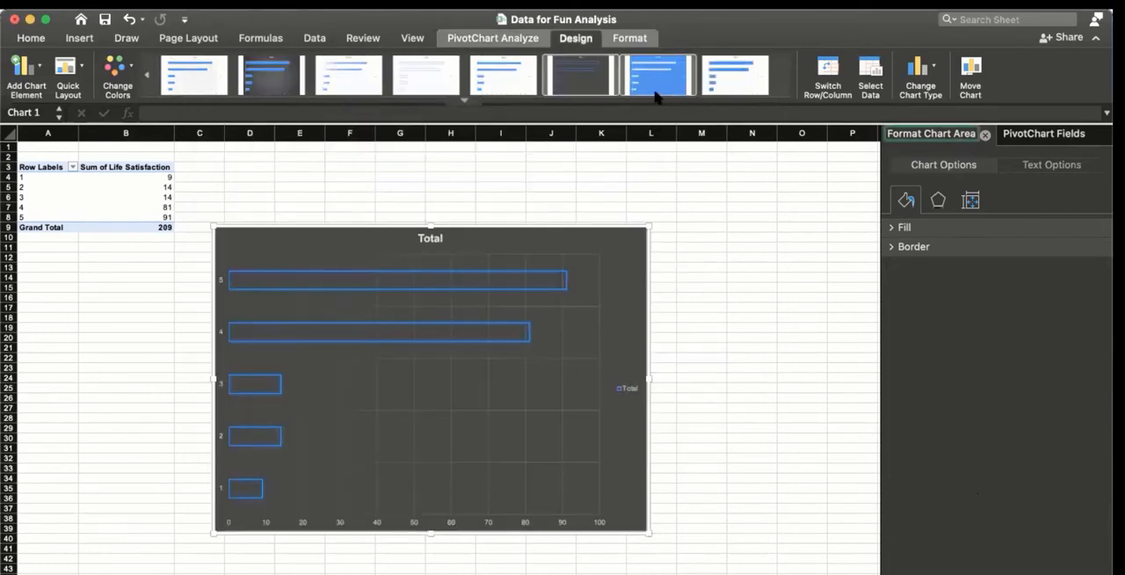
{"action": "left_click", "coordinate": [464, 102]}
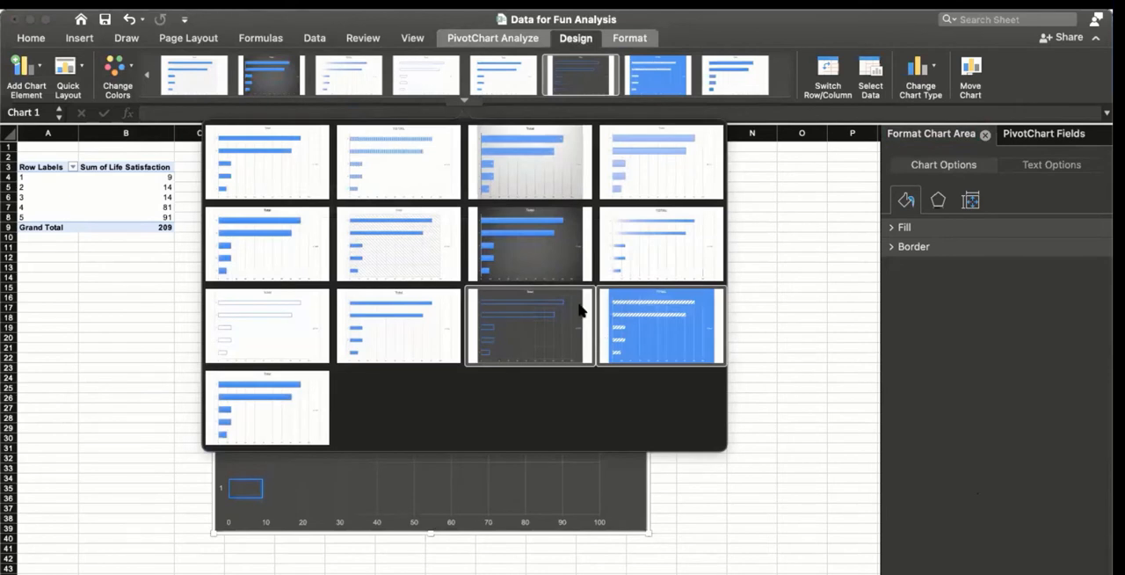
{"action": "left_click", "coordinate": [542, 237]}
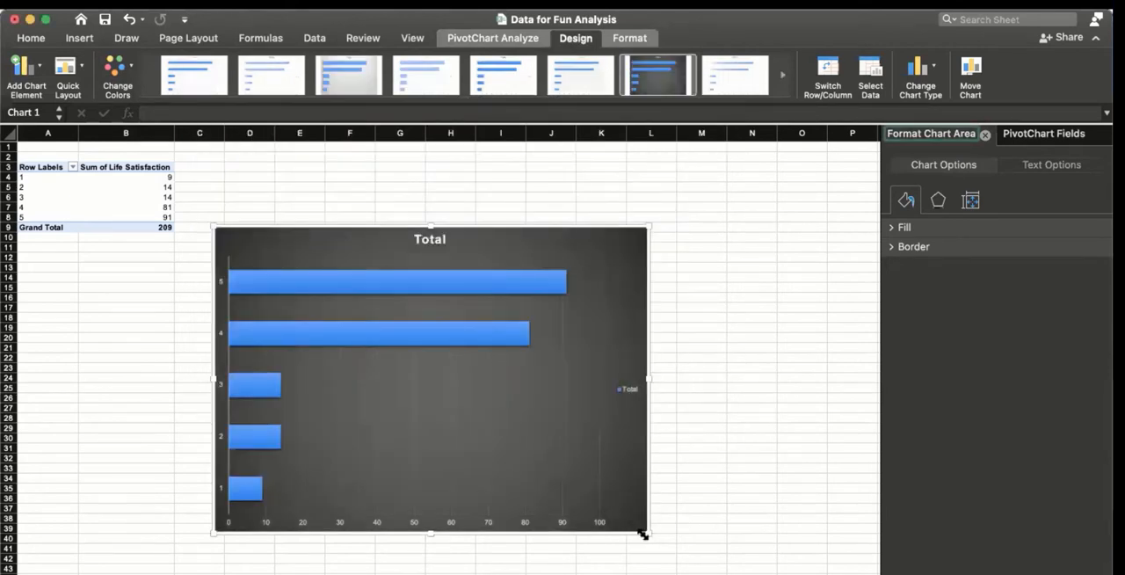
{"action": "left_click_drag", "start_coordinate": [648, 531], "coordinate": [697, 569]}
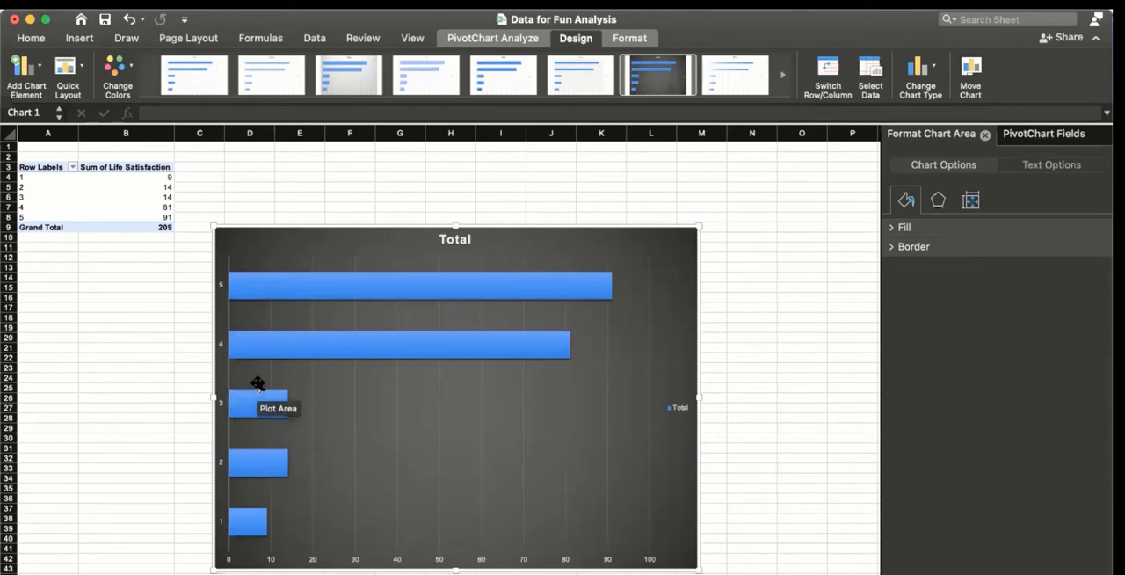
Step: Change the Life Satisfaction values field to summarize by Average instead of Sum
{"action": "left_click", "coordinate": [145, 186]}
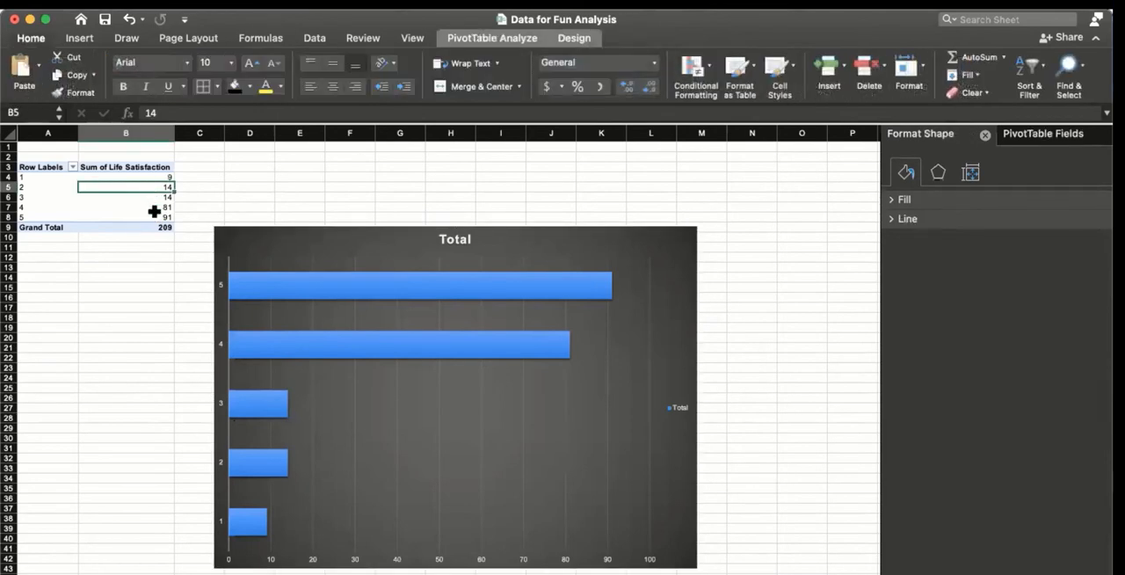
{"action": "left_click", "coordinate": [156, 216]}
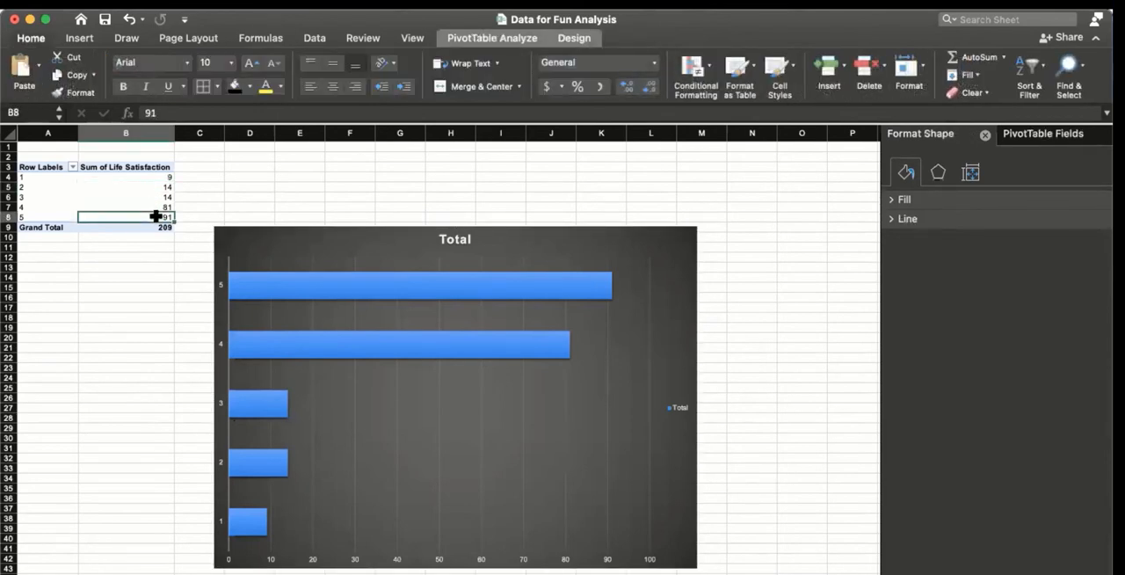
{"action": "left_click", "coordinate": [1018, 134]}
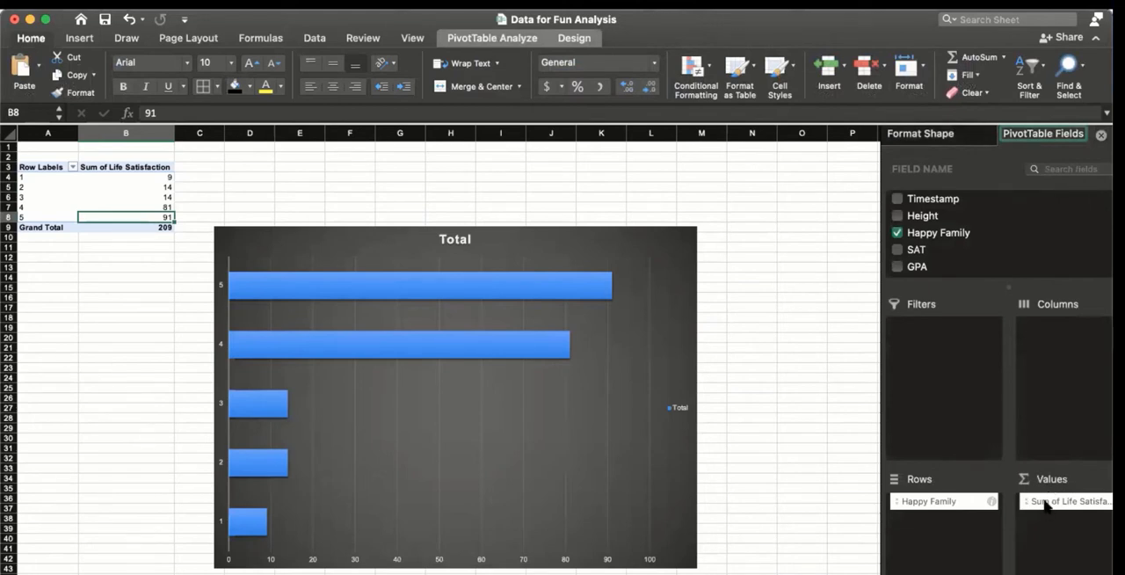
{"action": "left_click", "coordinate": [1045, 503]}
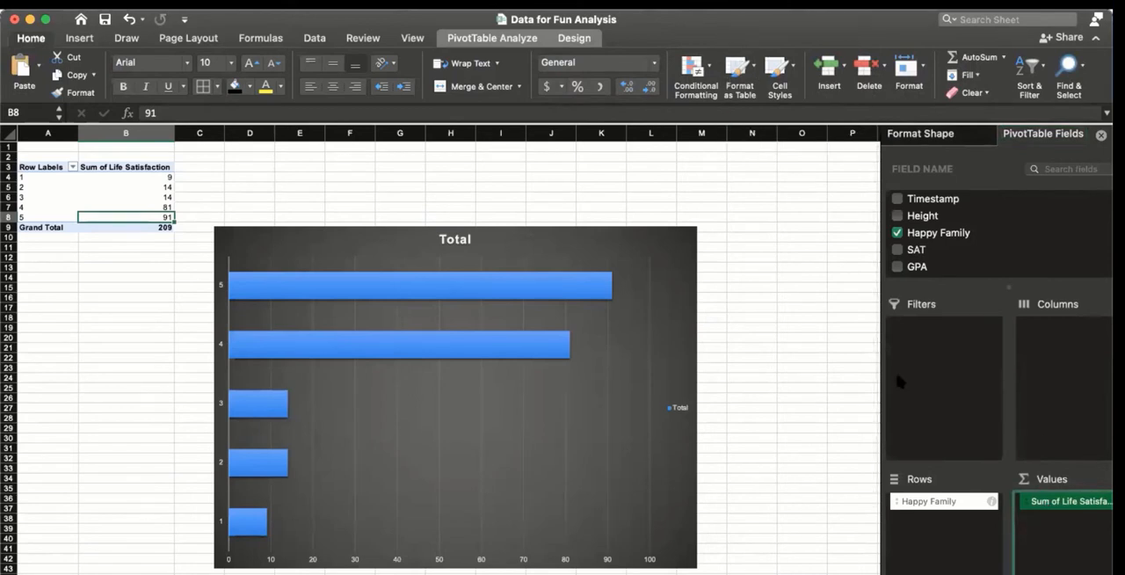
{"action": "left_click", "coordinate": [1035, 501]}
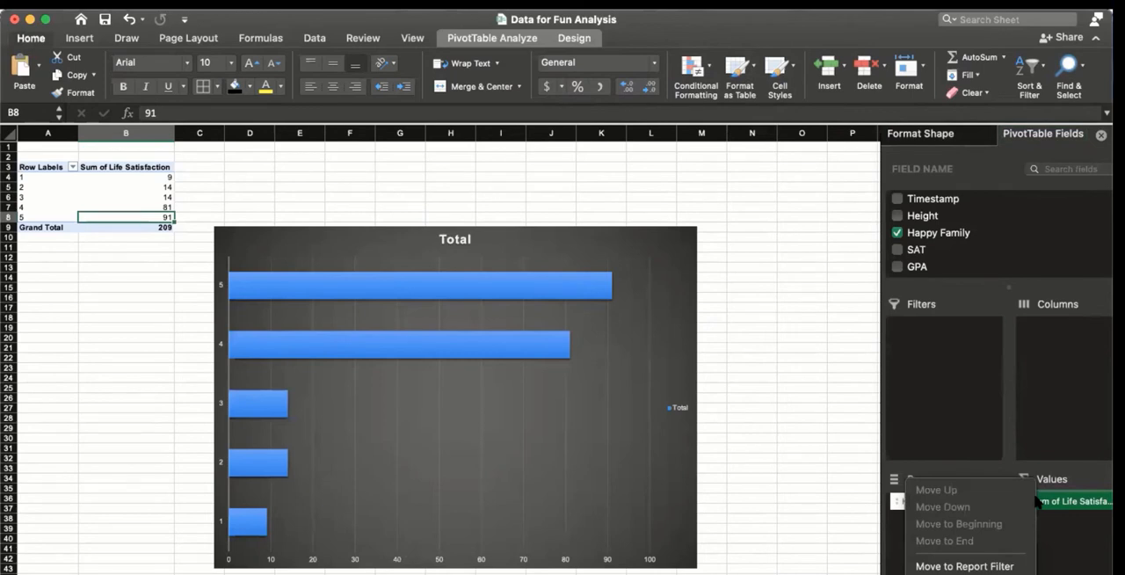
{"action": "left_click", "coordinate": [965, 573]}
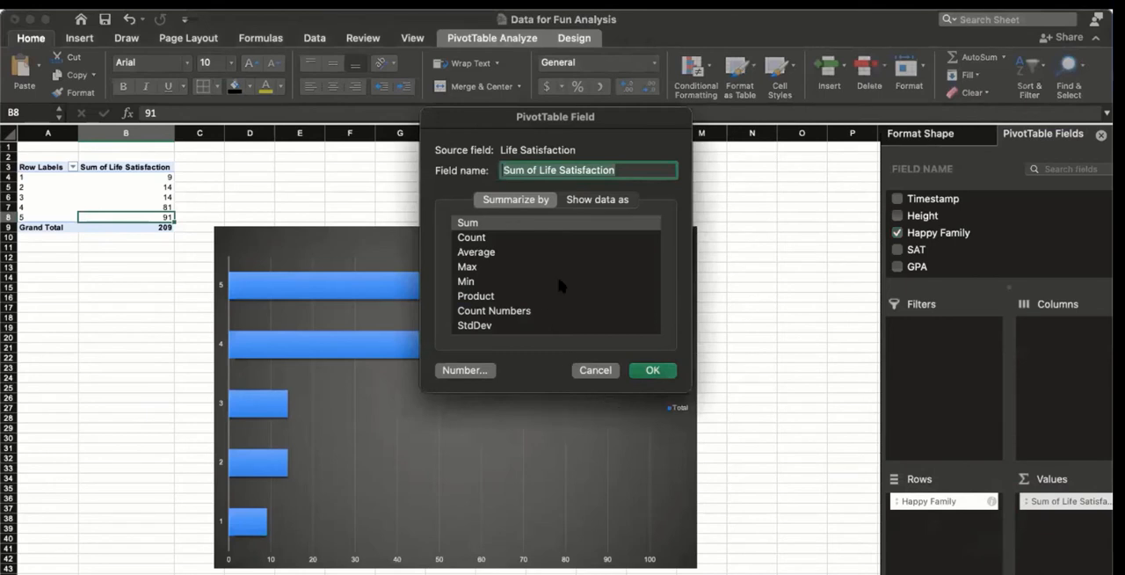
{"action": "left_click", "coordinate": [497, 252]}
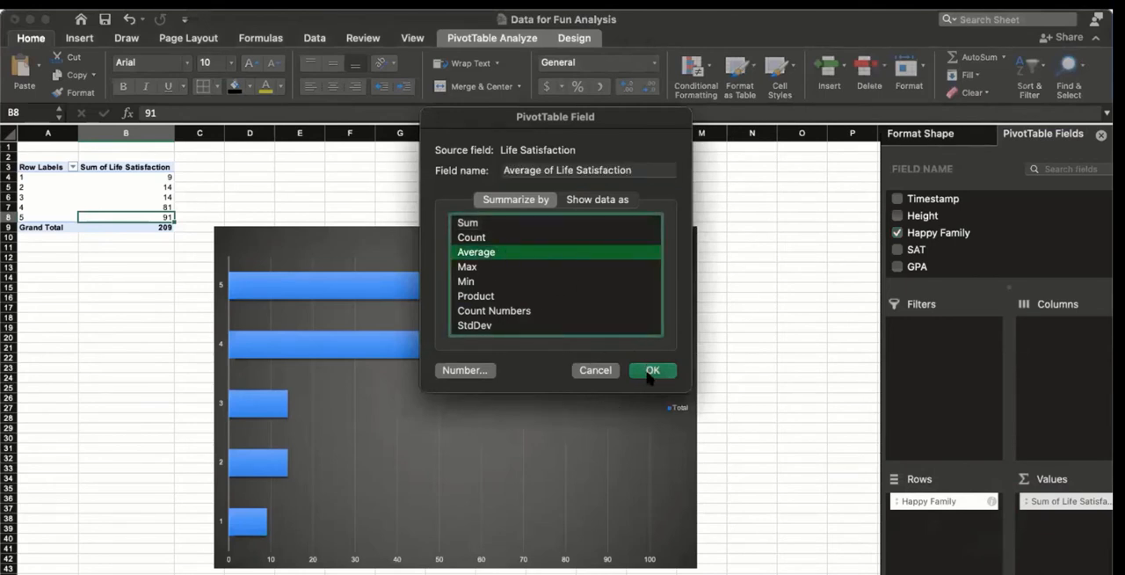
{"action": "left_click", "coordinate": [651, 371]}
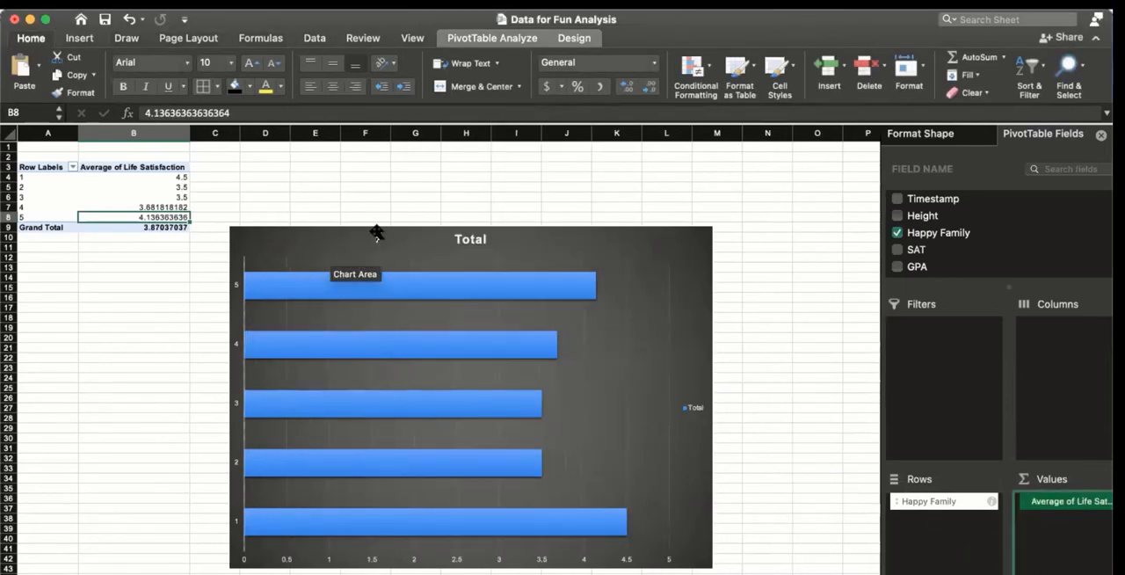
Step: Move the chart up beside the PivotTable and change its title to "Happy Family vs Life Satisfaction"
{"action": "left_click_drag", "start_coordinate": [372, 233], "coordinate": [386, 182]}
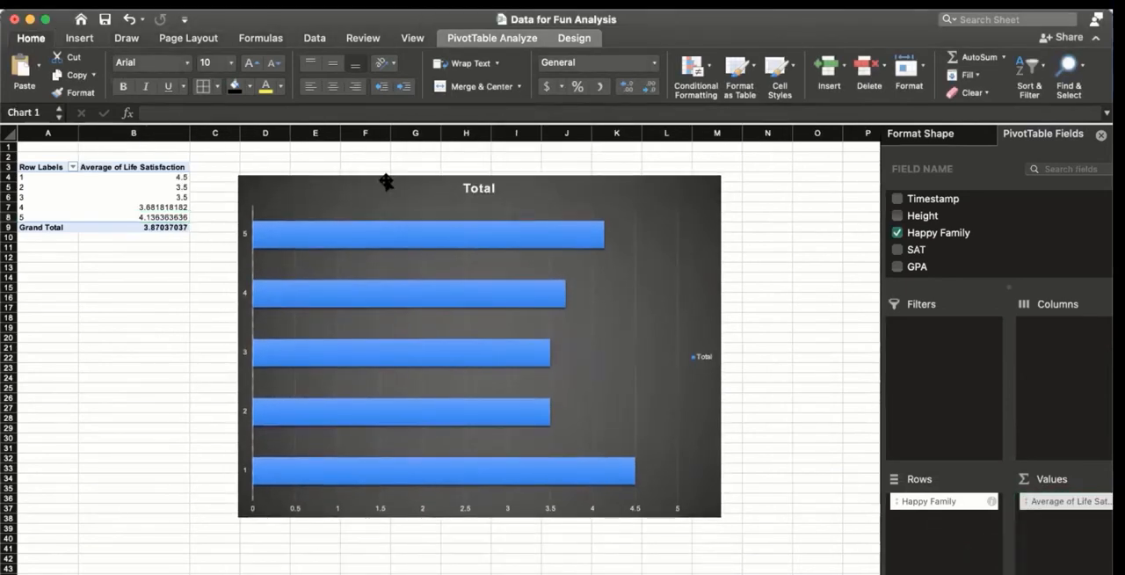
{"action": "left_click", "coordinate": [479, 188]}
{"action": "double_click", "coordinate": [478, 188]}
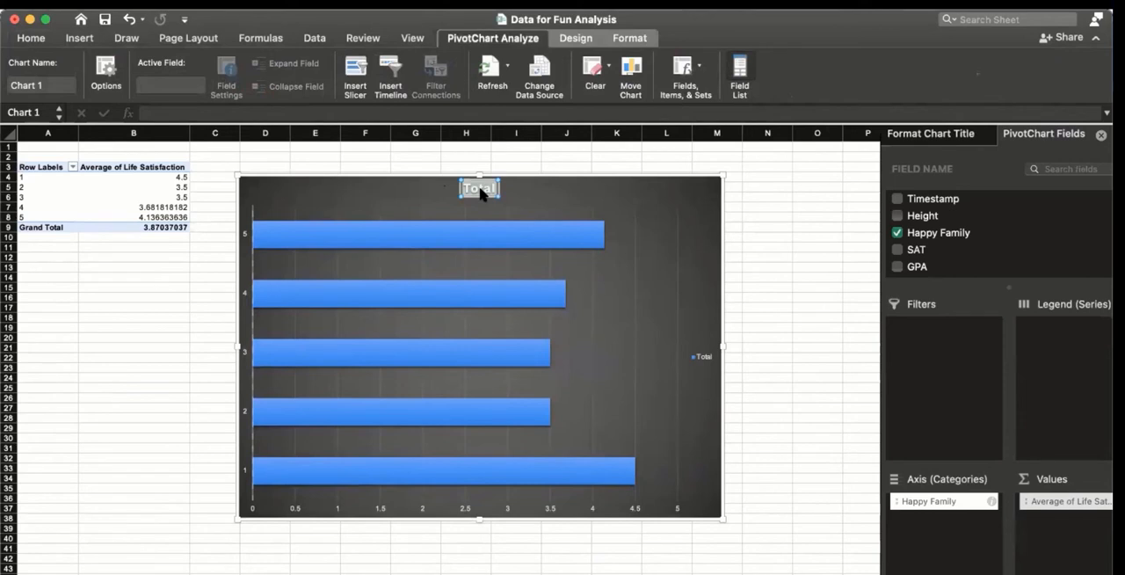
{"action": "type", "text": "Happy Family v"}
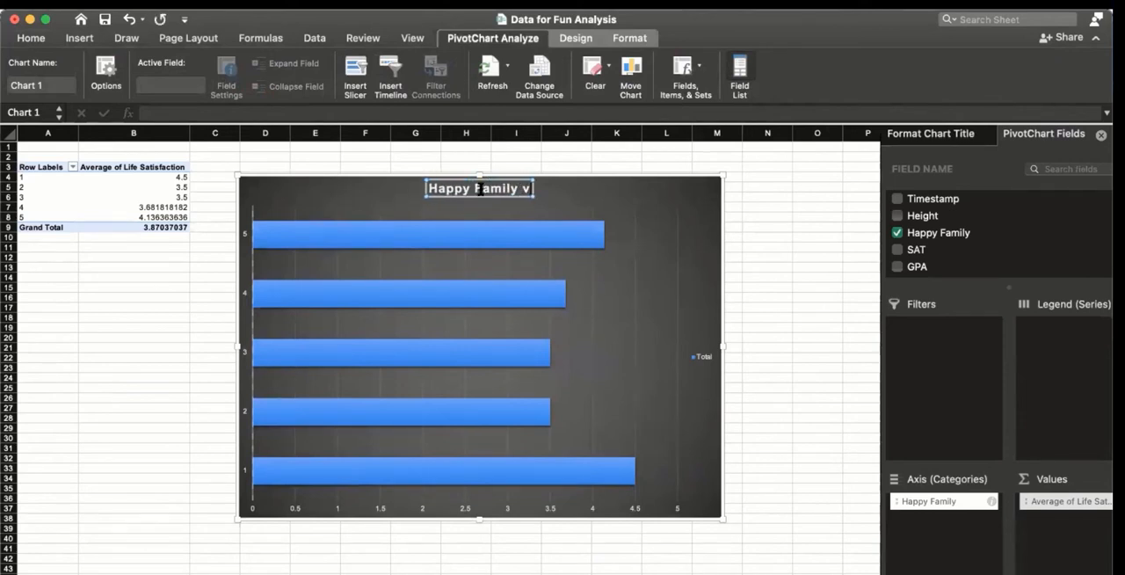
{"action": "type", "text": "s Life"}
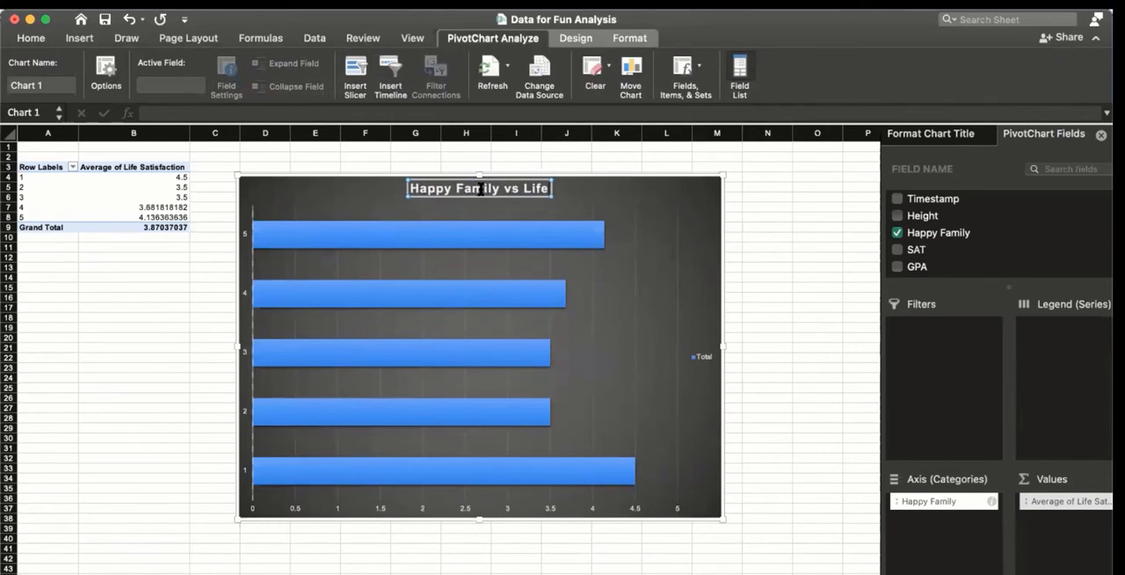
{"action": "type", "text": " Sa"}
{"action": "type", "text": "tis"}
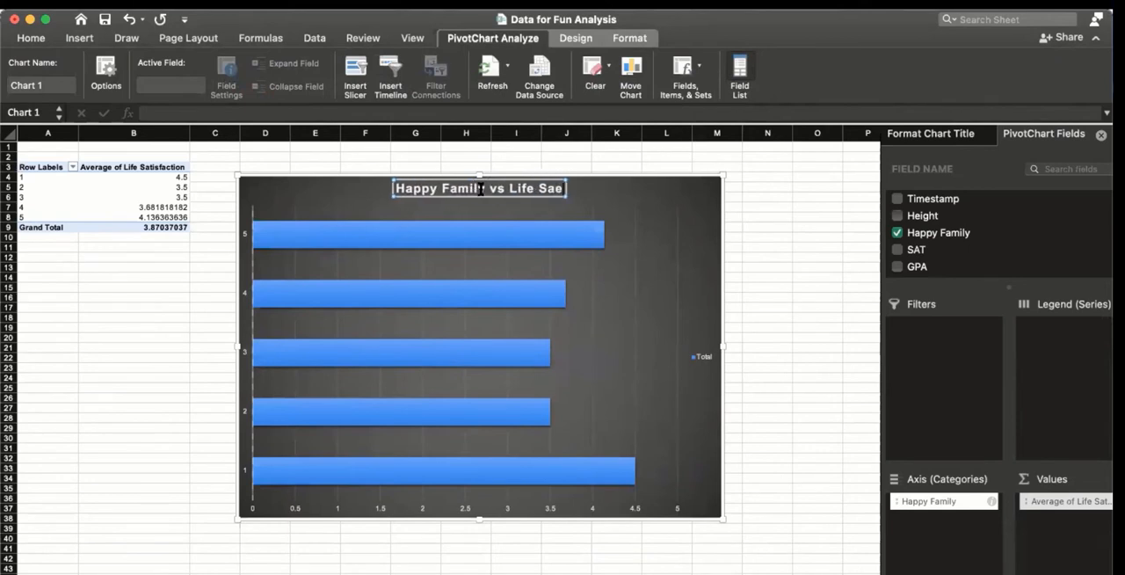
{"action": "type", "text": "faction"}
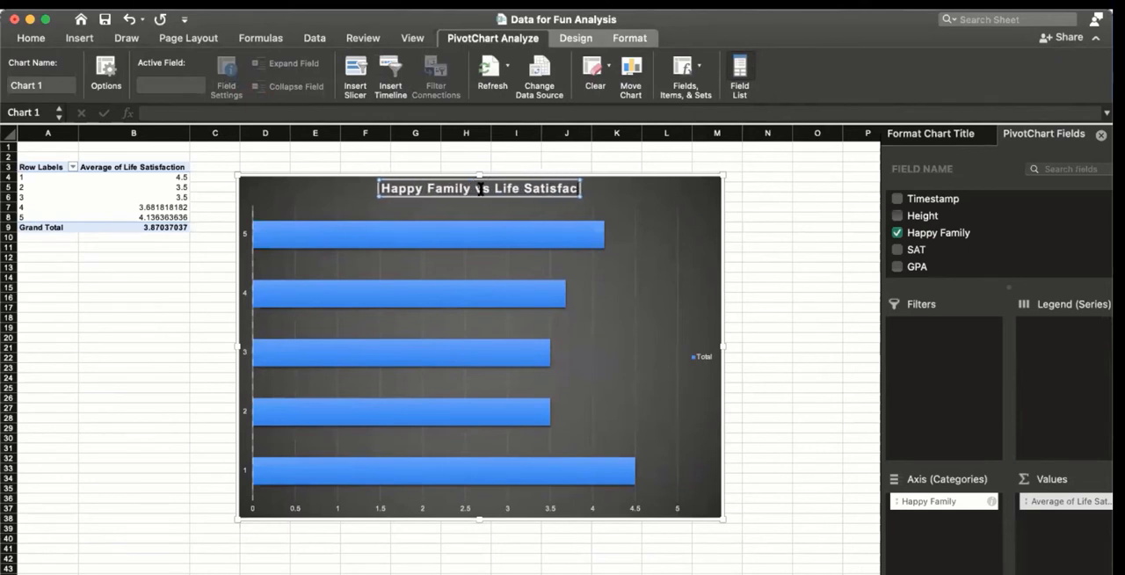
{"action": "left_click", "coordinate": [793, 317]}
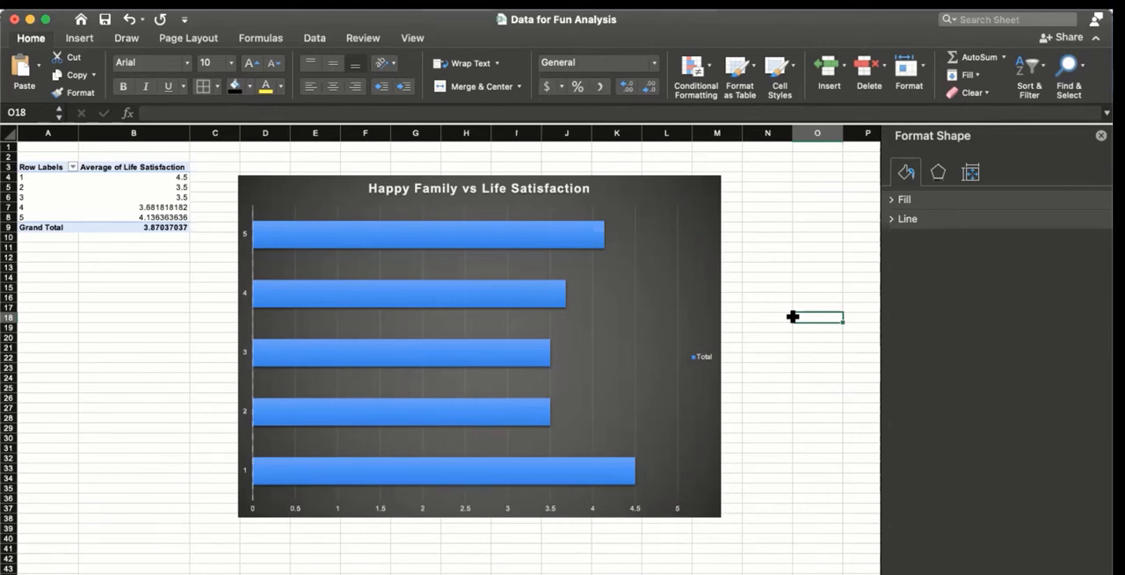
Step: Apply a quick layout to the bar chart with data labels at the bar ends, the legend below and no title
{"action": "mouse_move", "coordinate": [323, 473]}
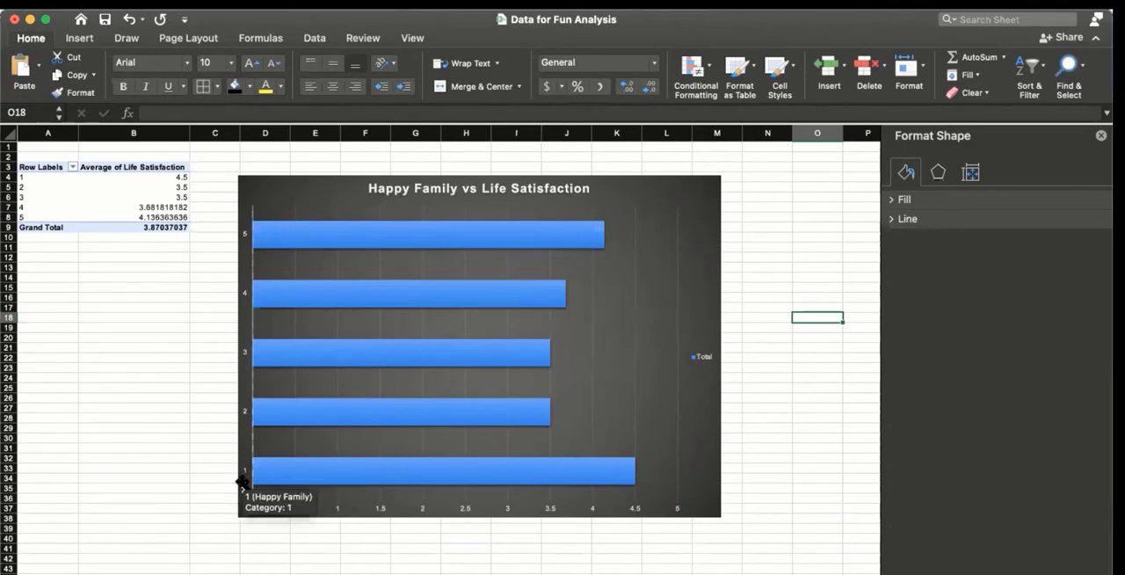
{"action": "left_click", "coordinate": [620, 486]}
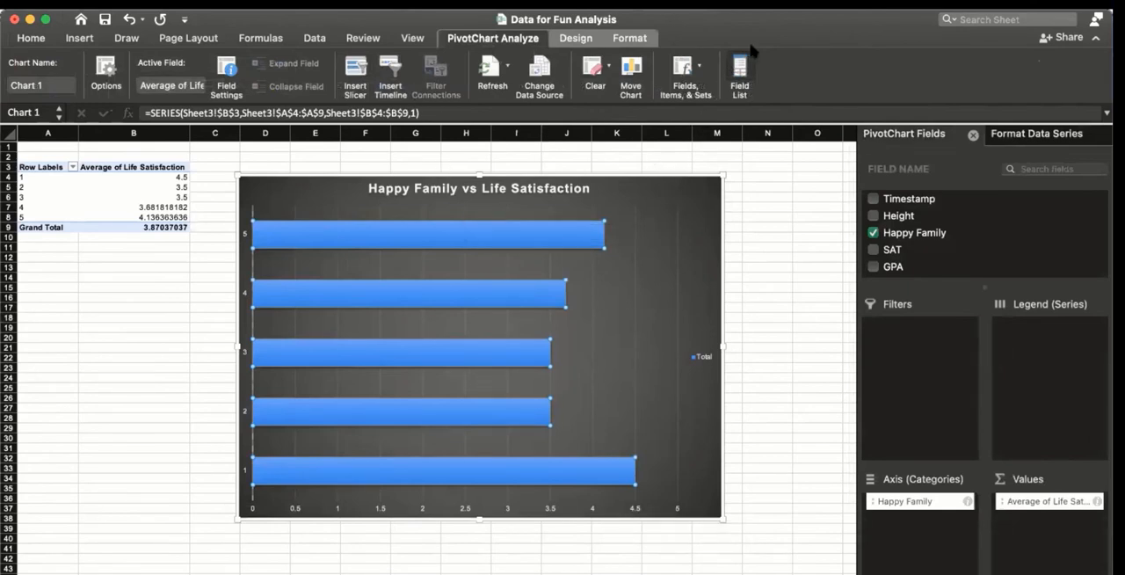
{"action": "left_click", "coordinate": [632, 40]}
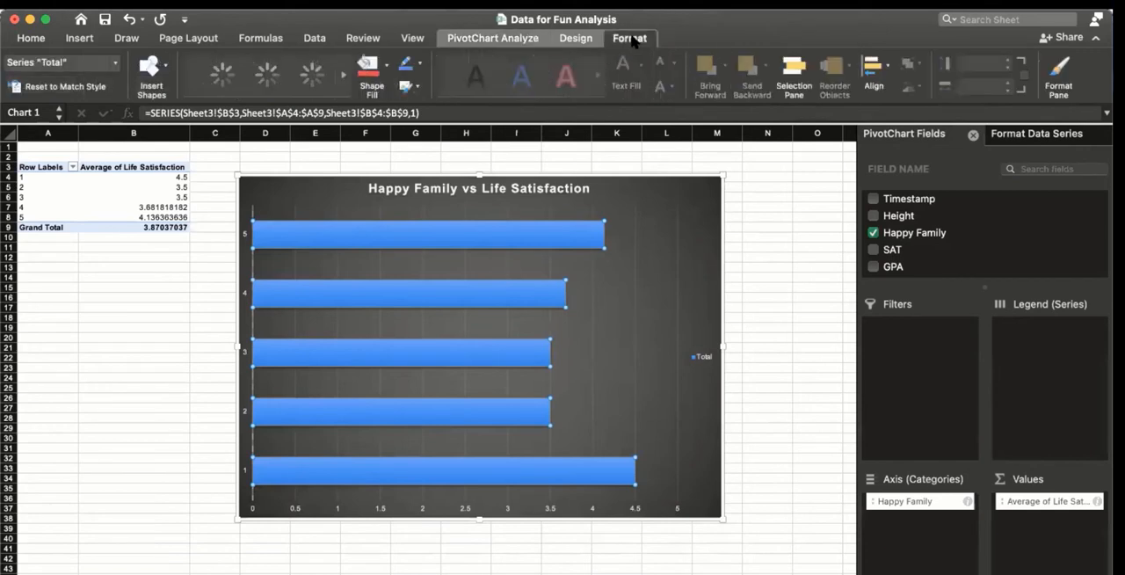
{"action": "left_click", "coordinate": [577, 38]}
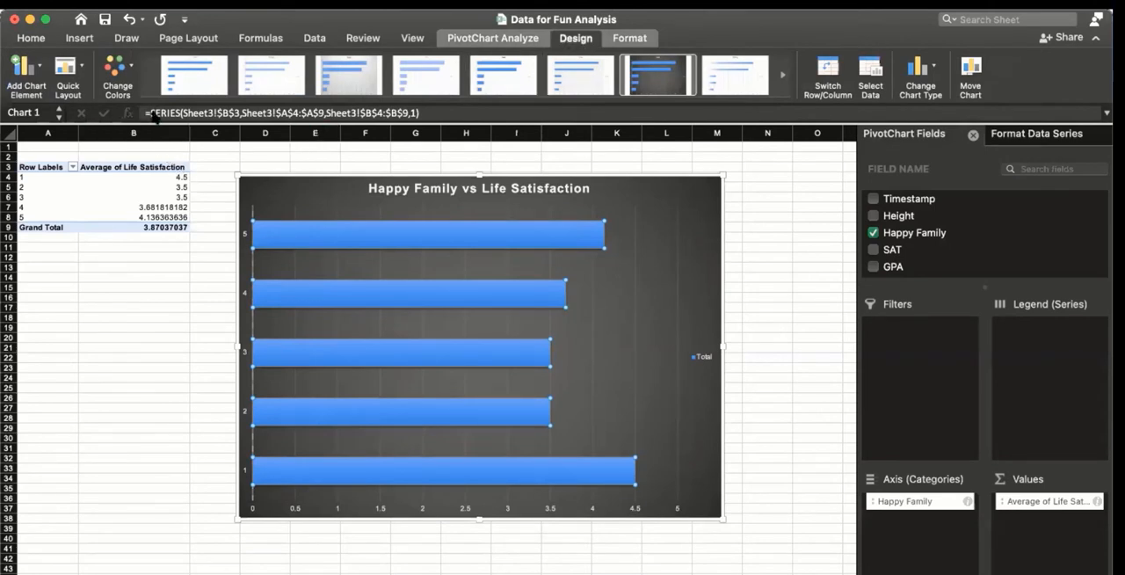
{"action": "left_click", "coordinate": [69, 70]}
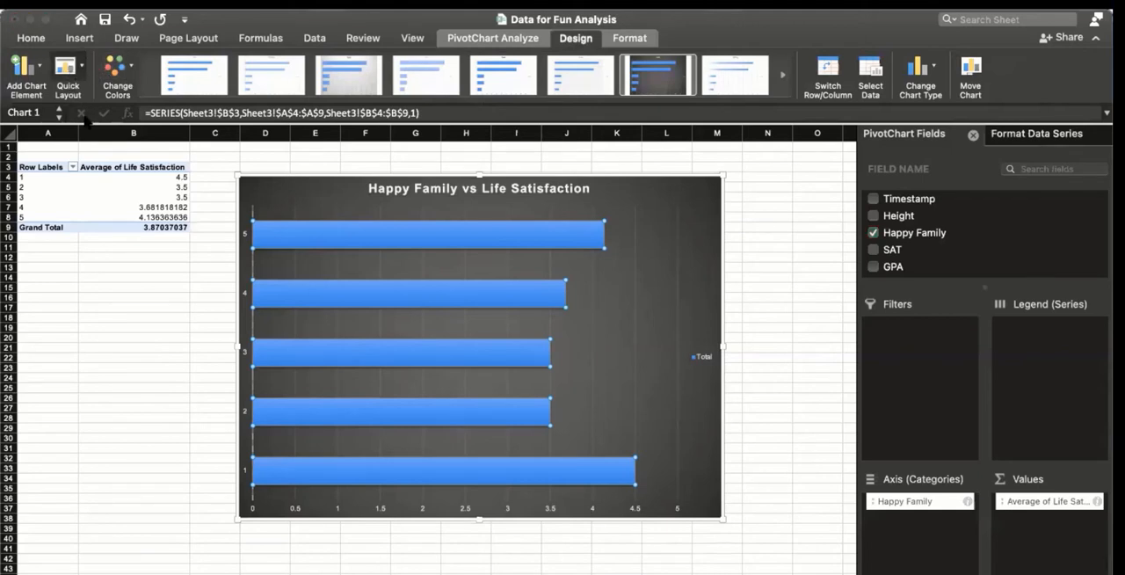
{"action": "left_click", "coordinate": [99, 208]}
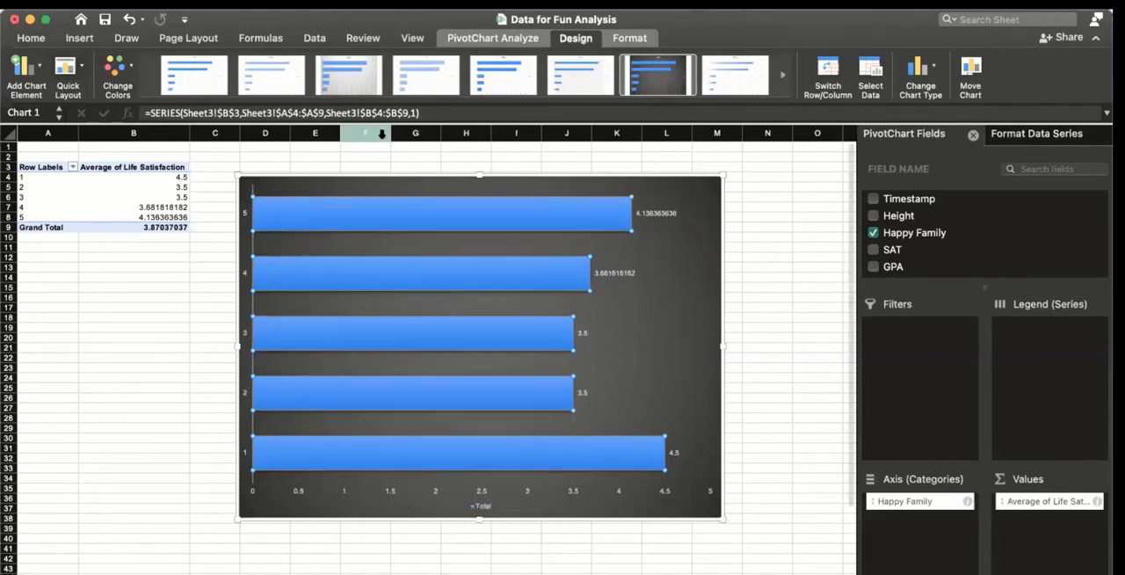
Step: Change the chart's color scheme to teal bars and deselect the chart
{"action": "left_click", "coordinate": [127, 98]}
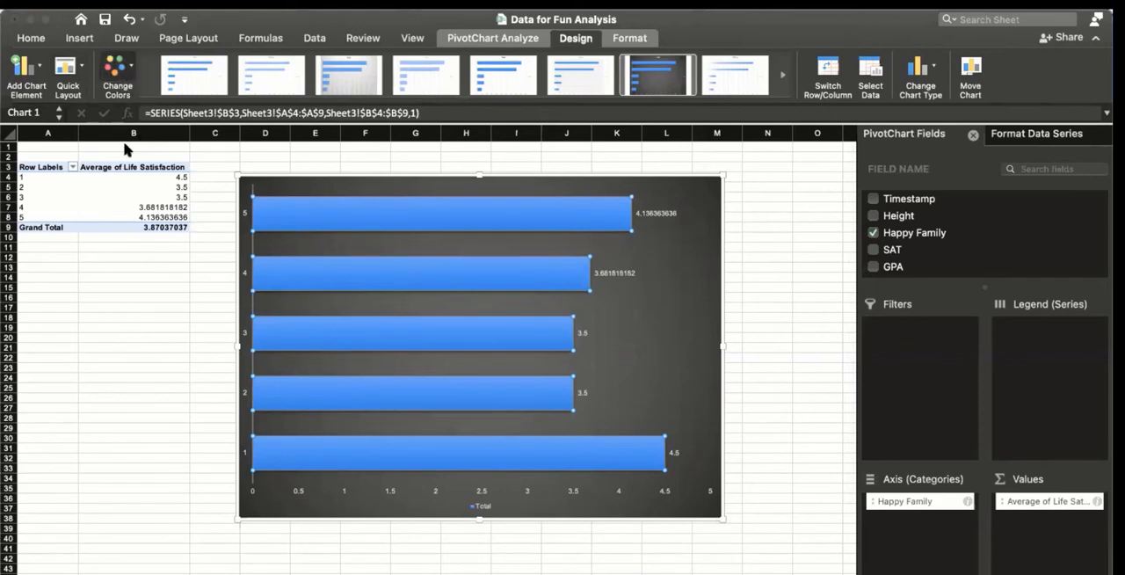
{"action": "left_click", "coordinate": [121, 85]}
{"action": "left_click", "coordinate": [127, 199]}
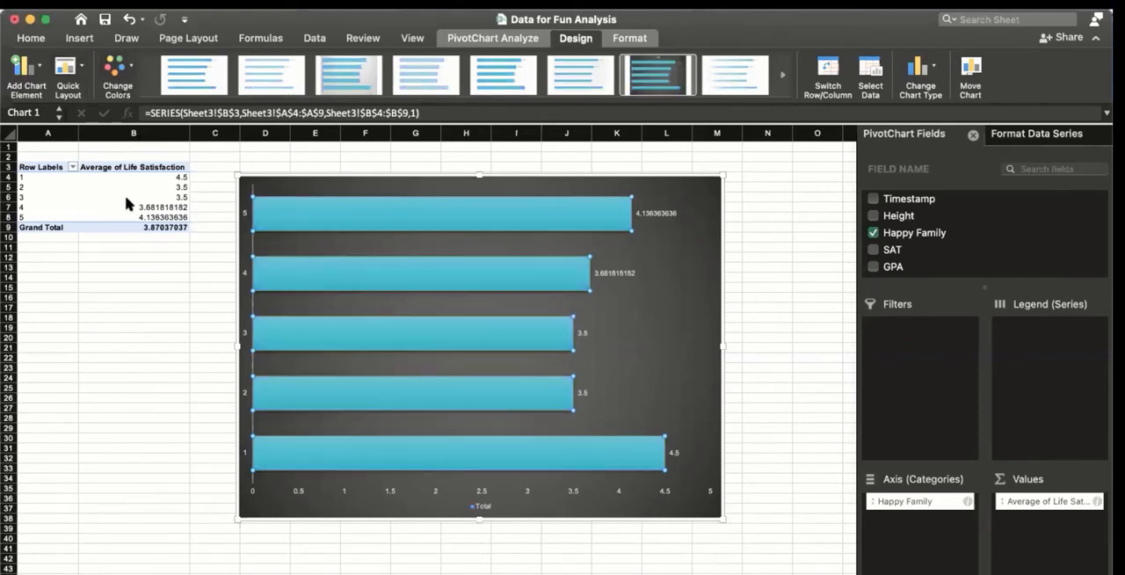
{"action": "left_click", "coordinate": [183, 561]}
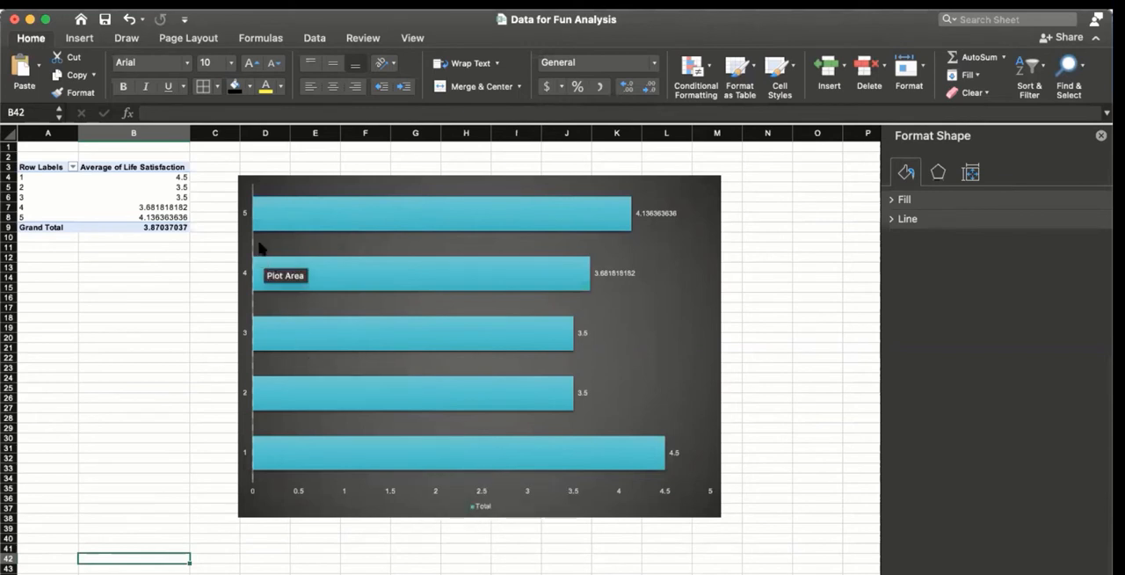
{"action": "left_click", "coordinate": [514, 454]}
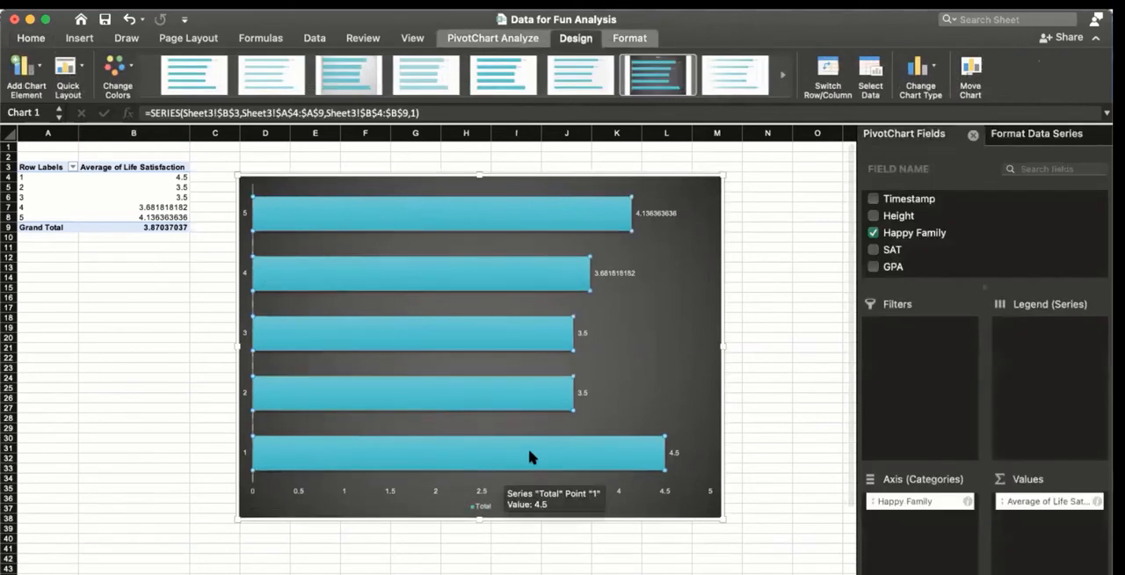
{"action": "left_click", "coordinate": [529, 456]}
{"action": "right_click", "coordinate": [529, 456]}
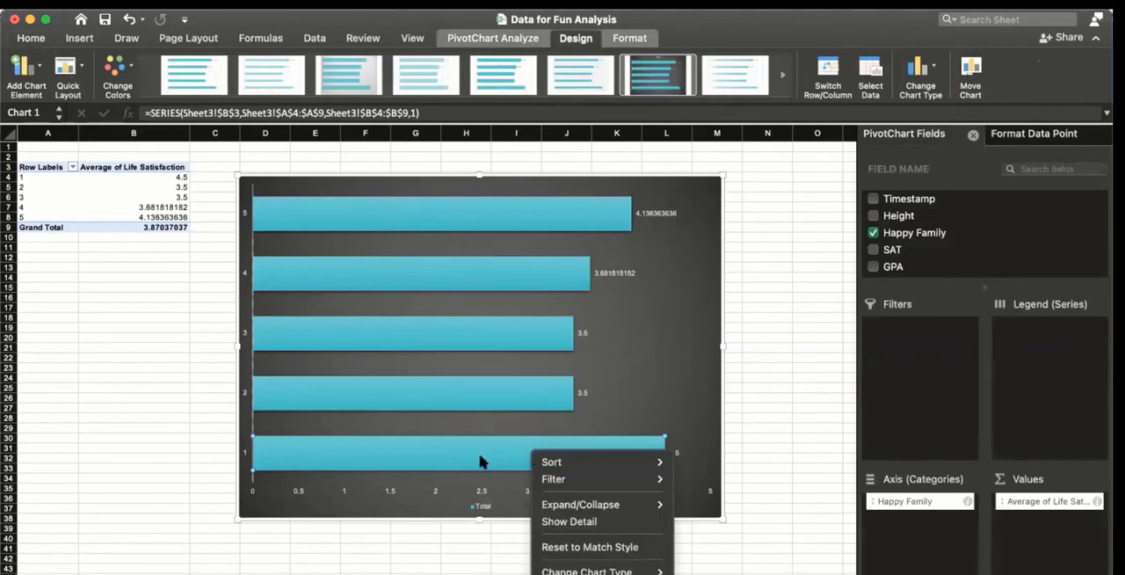
{"action": "key", "text": "Escape"}
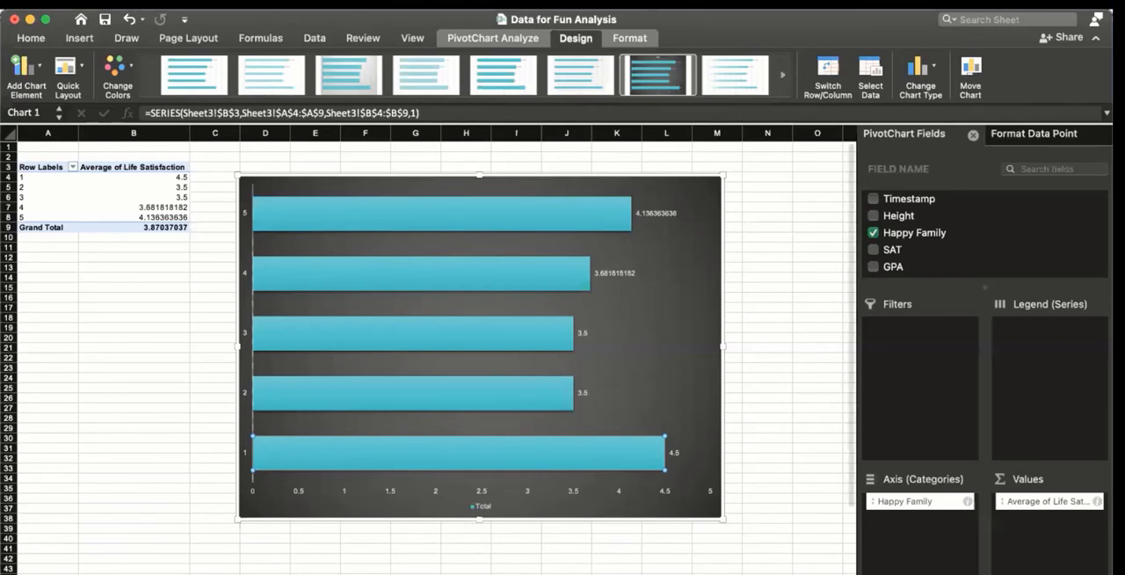
Step: Rename the PivotTable's worksheet to "HappyFamily vs LifeSatisfaction"
{"action": "right_click", "coordinate": [344, 574]}
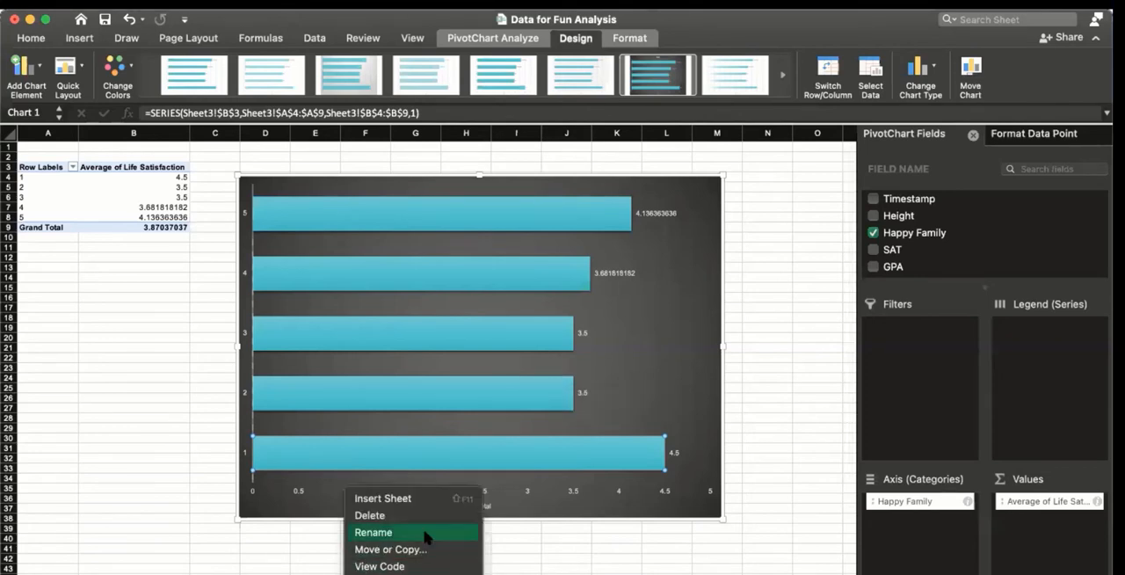
{"action": "left_click", "coordinate": [424, 531]}
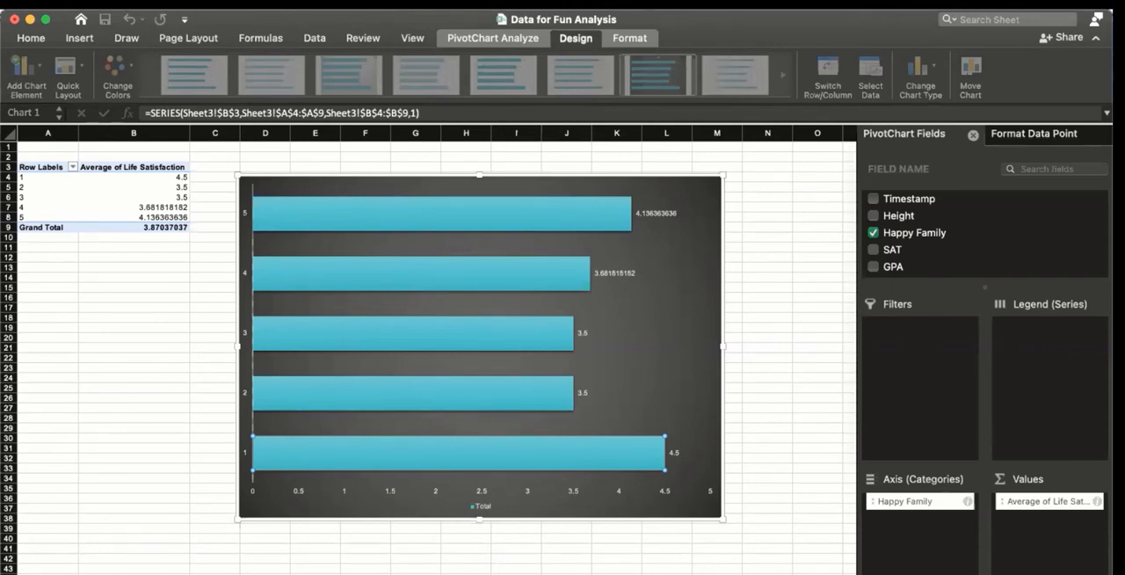
{"action": "key", "text": "Return"}
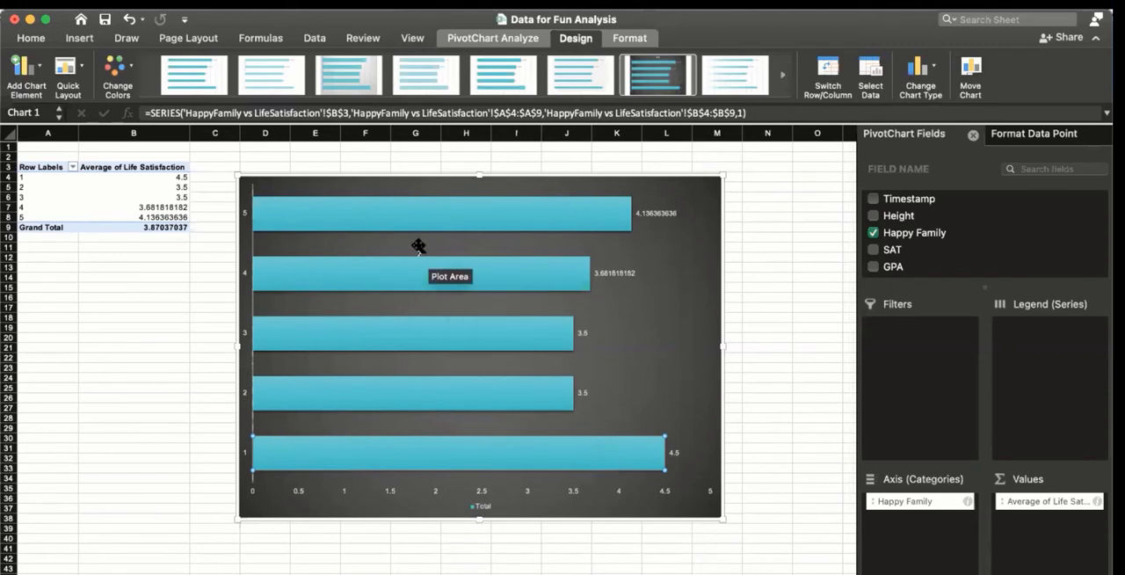
Step: Try a line chart type for the Happy Family life satisfaction chart
{"action": "left_click", "coordinate": [431, 211]}
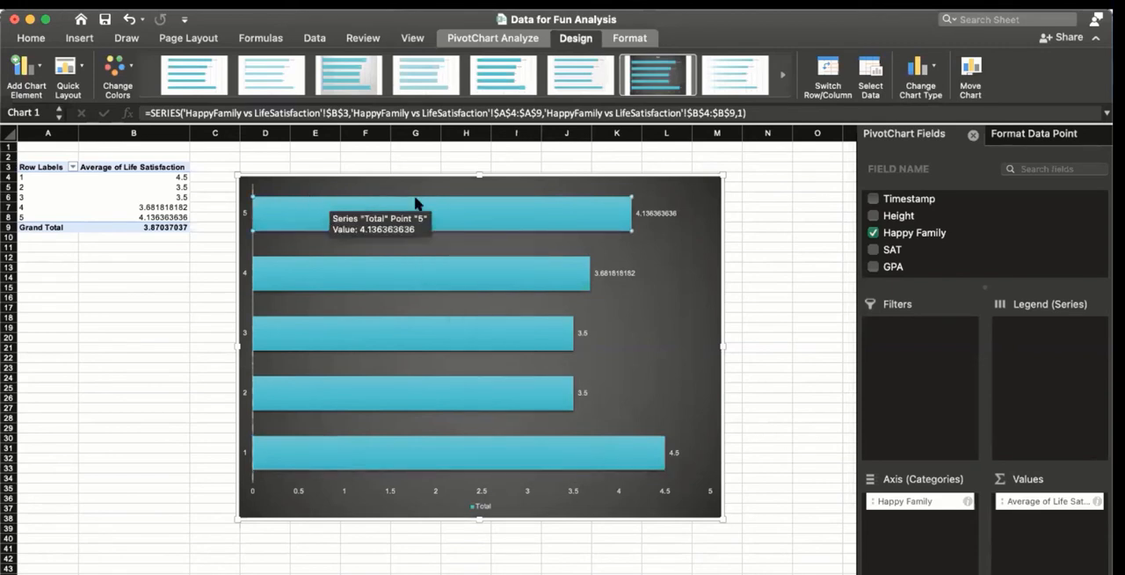
{"action": "left_click", "coordinate": [912, 83]}
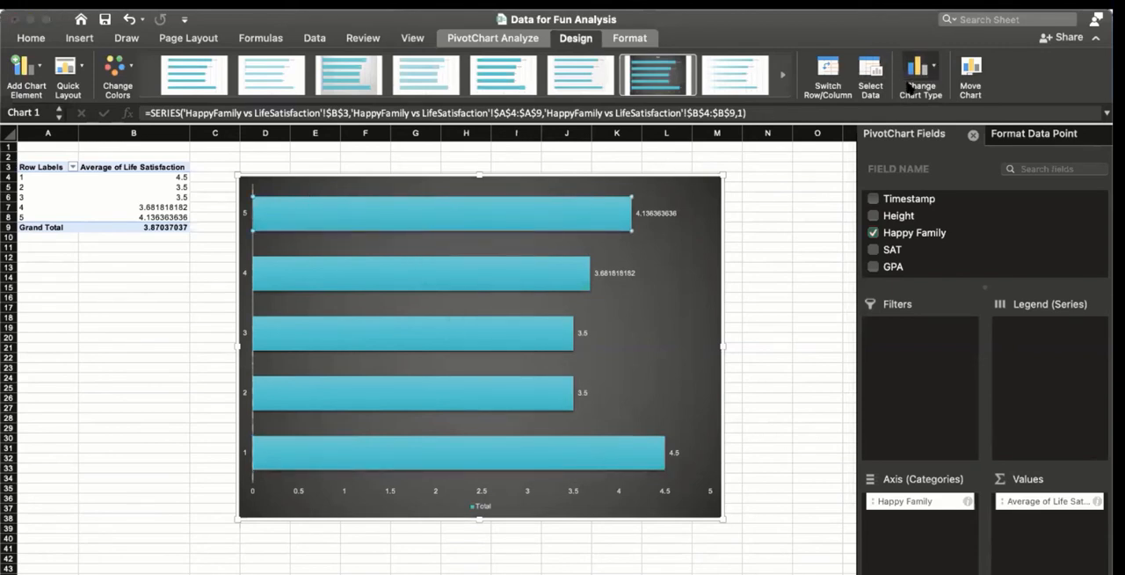
{"action": "left_click", "coordinate": [694, 155]}
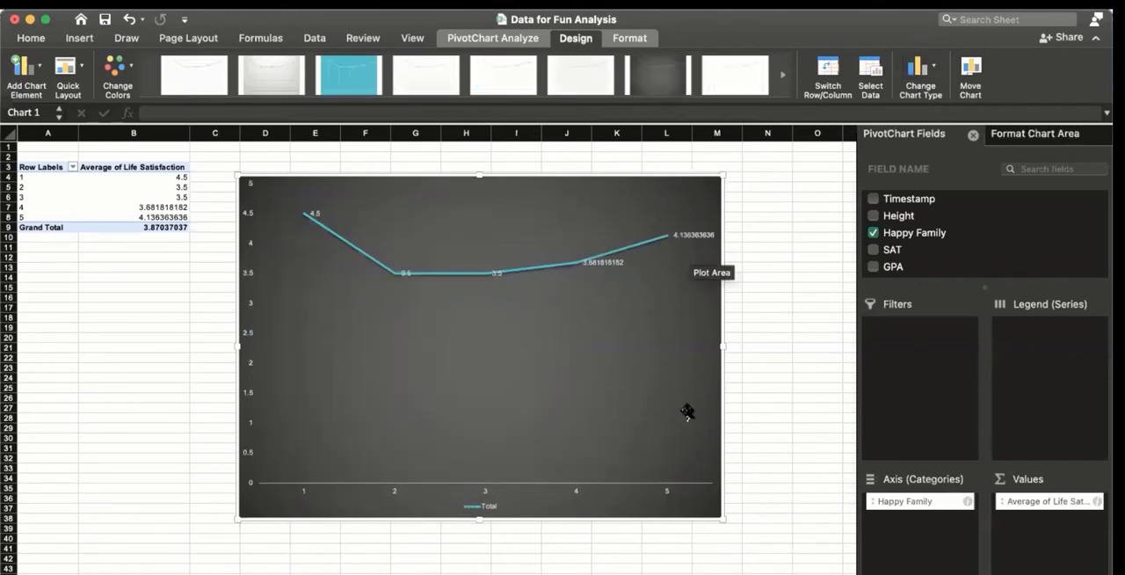
Step: Change the chart type to a vertical column chart and deselect the chart
{"action": "left_click", "coordinate": [915, 74]}
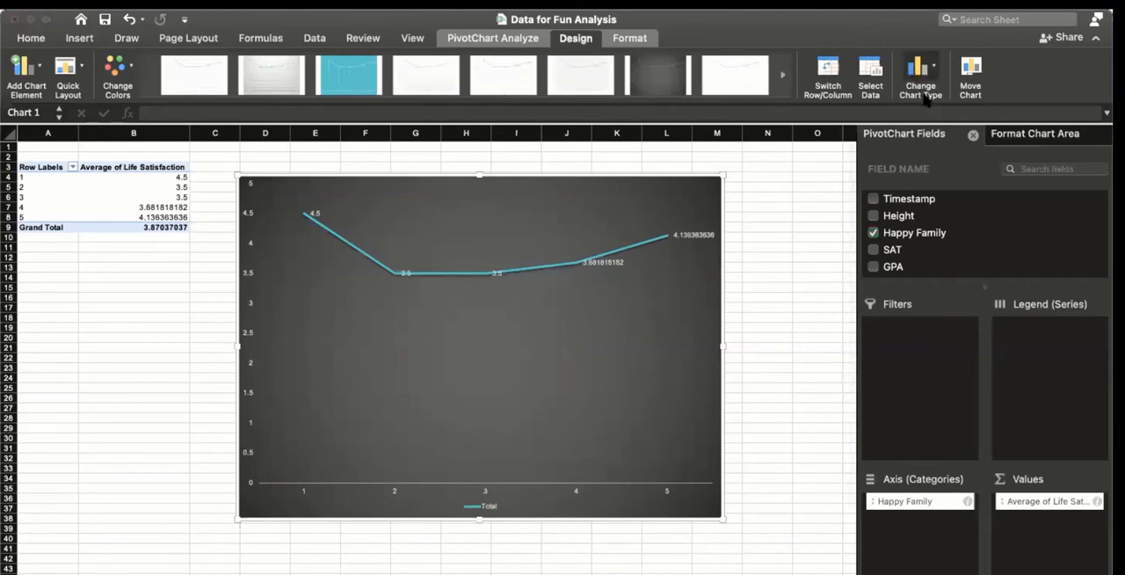
{"action": "left_click", "coordinate": [690, 157]}
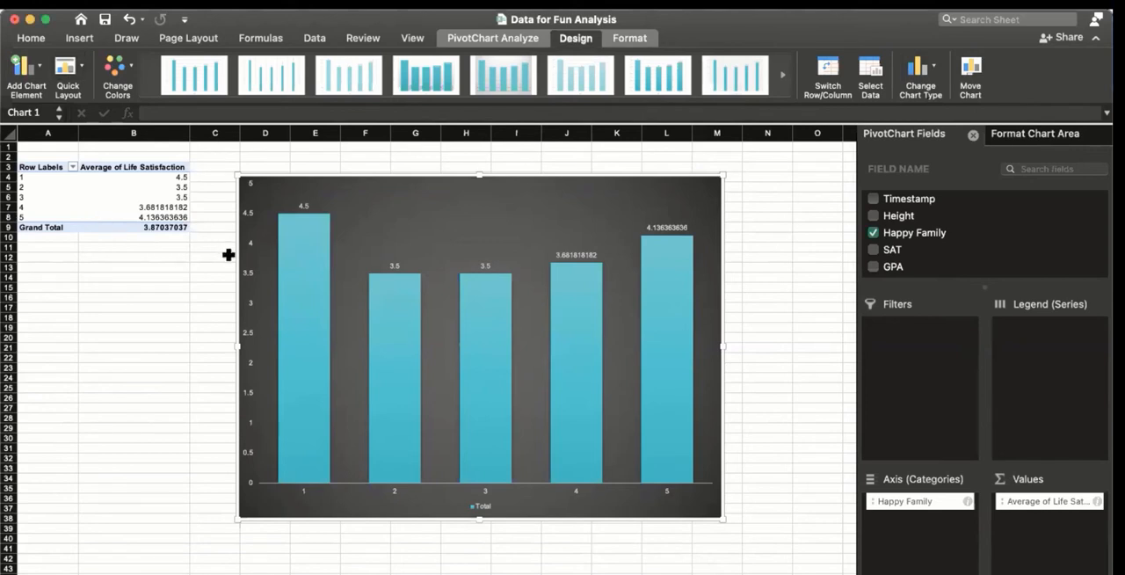
{"action": "left_click", "coordinate": [780, 363]}
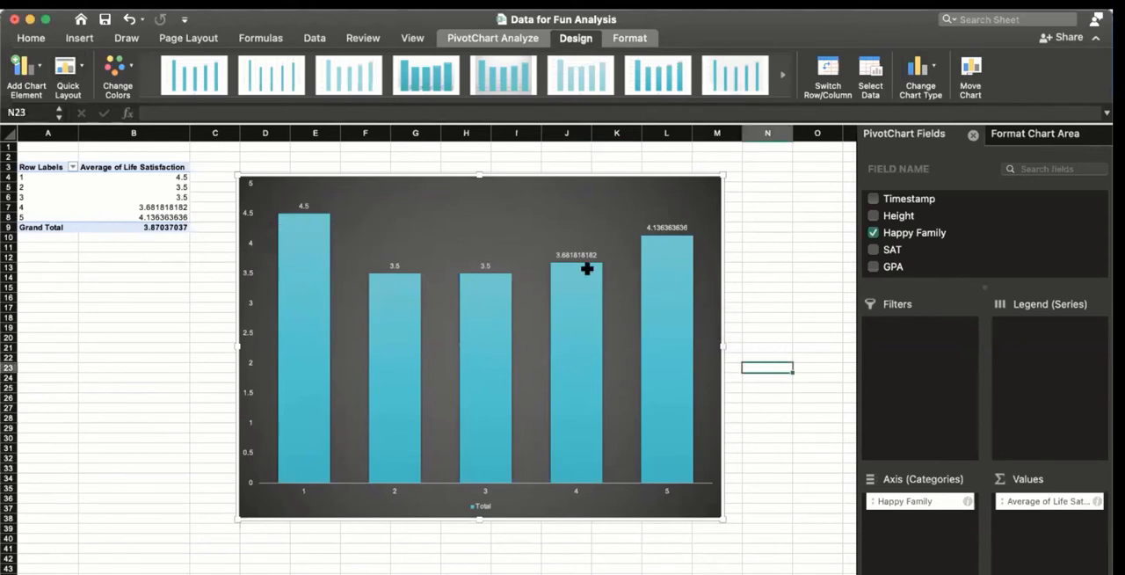
Step: Create a PivotTable on a new worksheet from range A1:K55 of the Cleaned Data sheet
{"action": "left_click", "coordinate": [691, 571]}
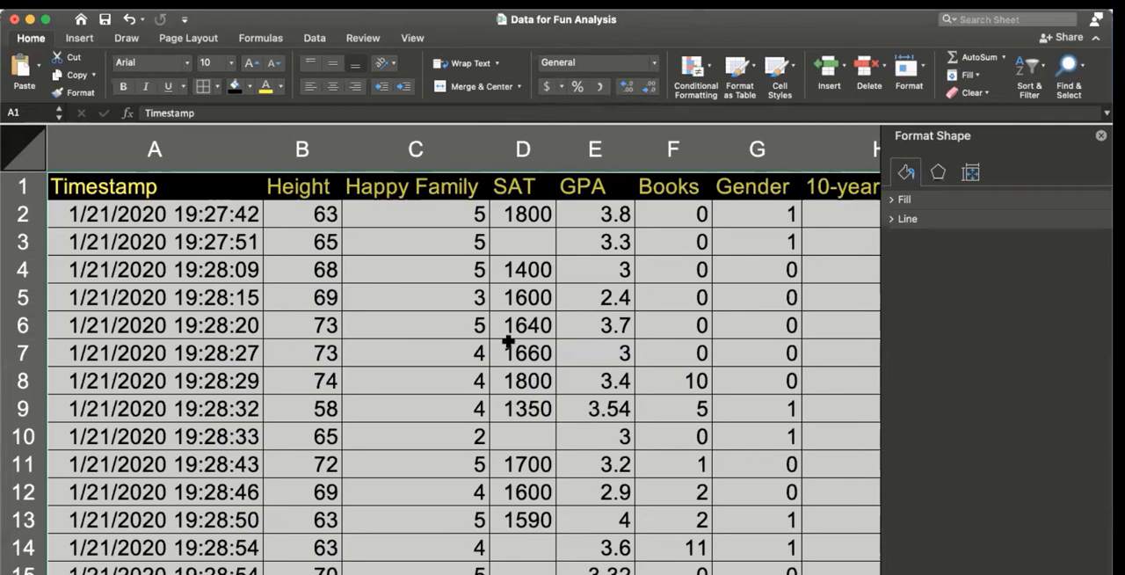
{"action": "left_click", "coordinate": [334, 12]}
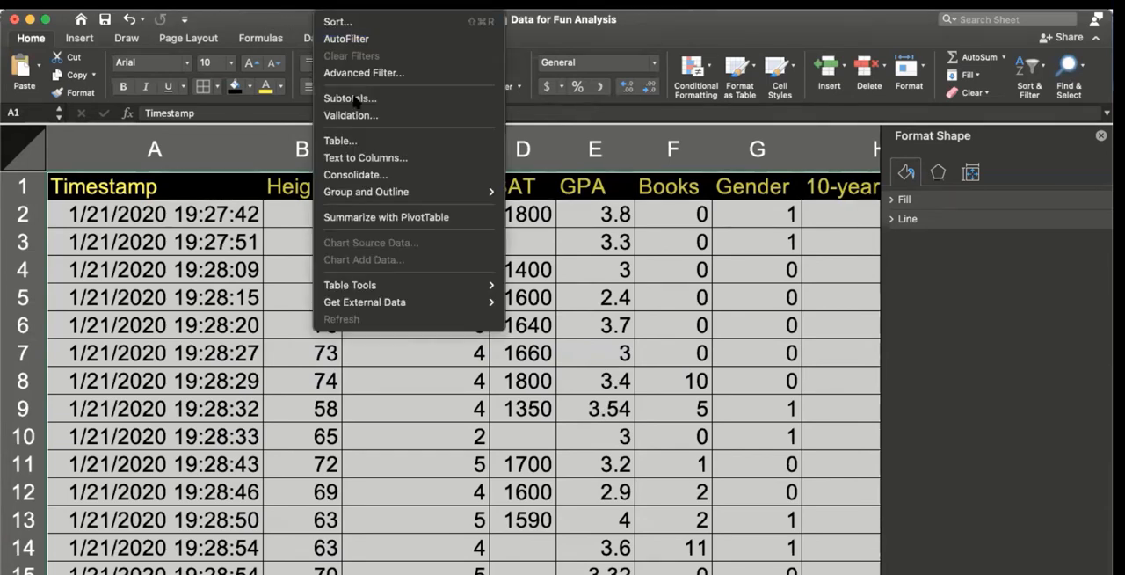
{"action": "left_click", "coordinate": [372, 217]}
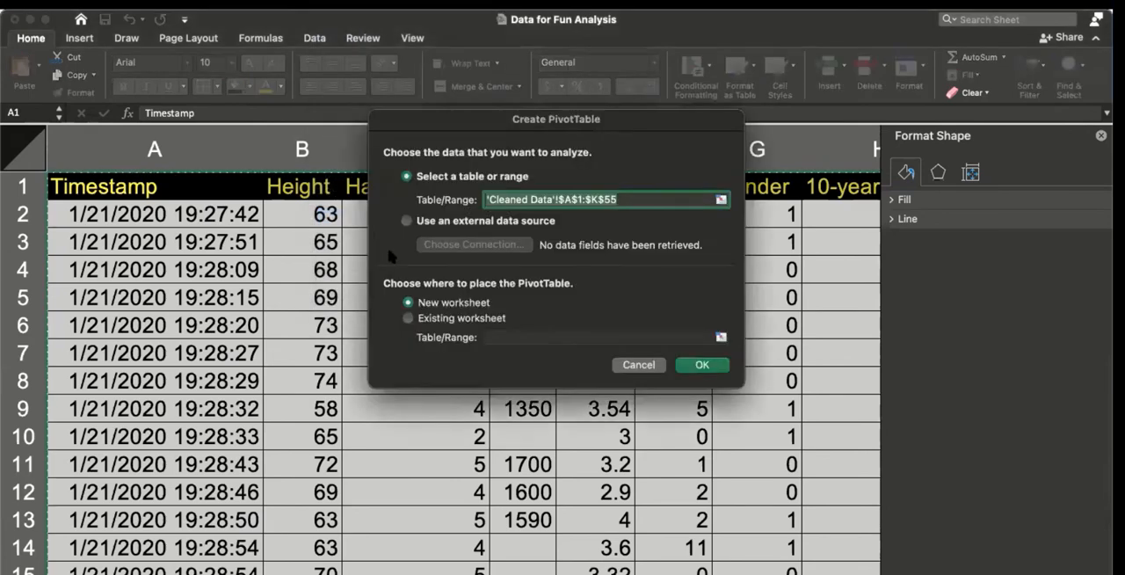
{"action": "left_click", "coordinate": [701, 369]}
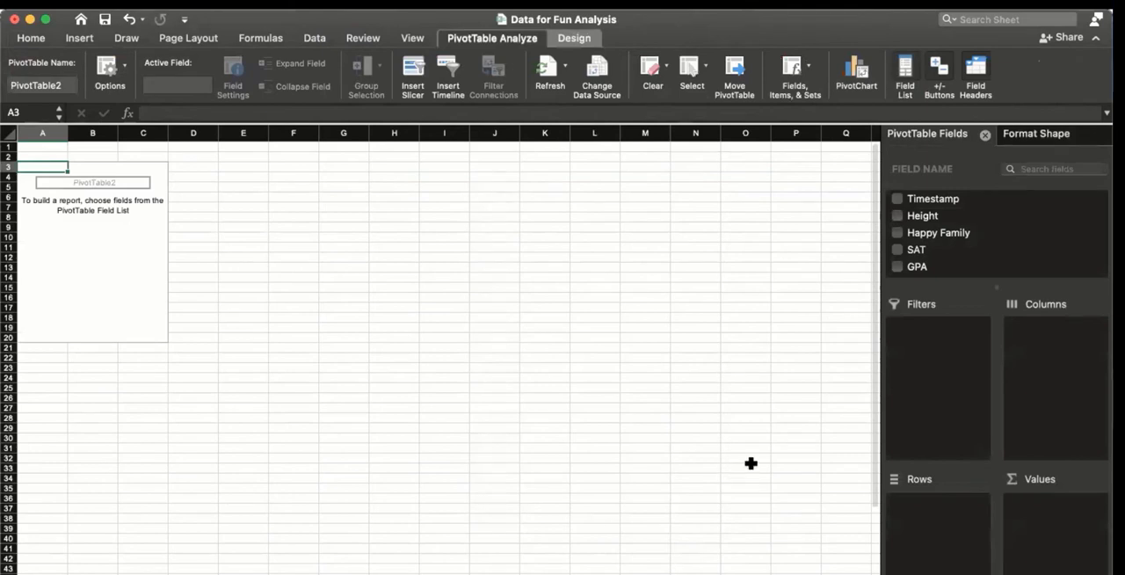
Step: Add the Time Management field to the new PivotTable and place it in Rows instead of Values
{"action": "scroll", "coordinate": [966, 233], "scroll_direction": "down", "scroll_amount": 3}
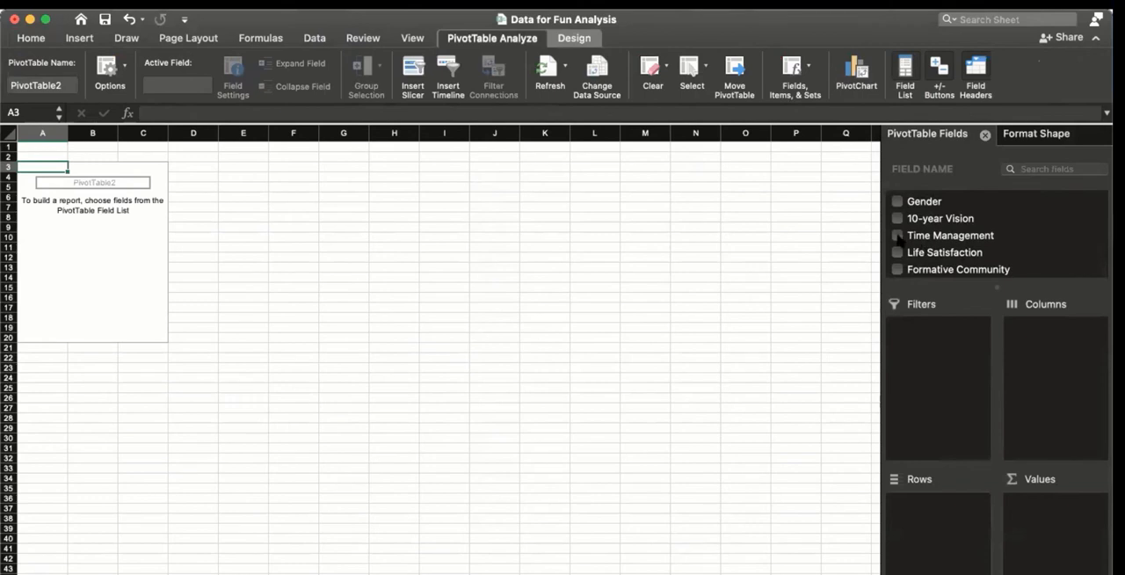
{"action": "left_click", "coordinate": [897, 236]}
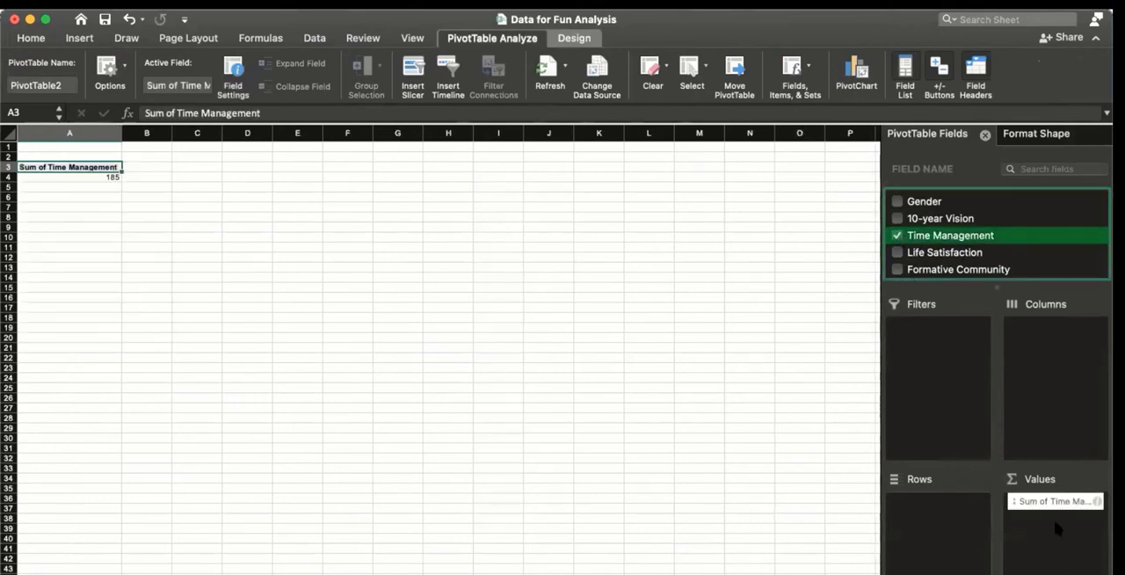
{"action": "left_click_drag", "start_coordinate": [1047, 503], "coordinate": [956, 513]}
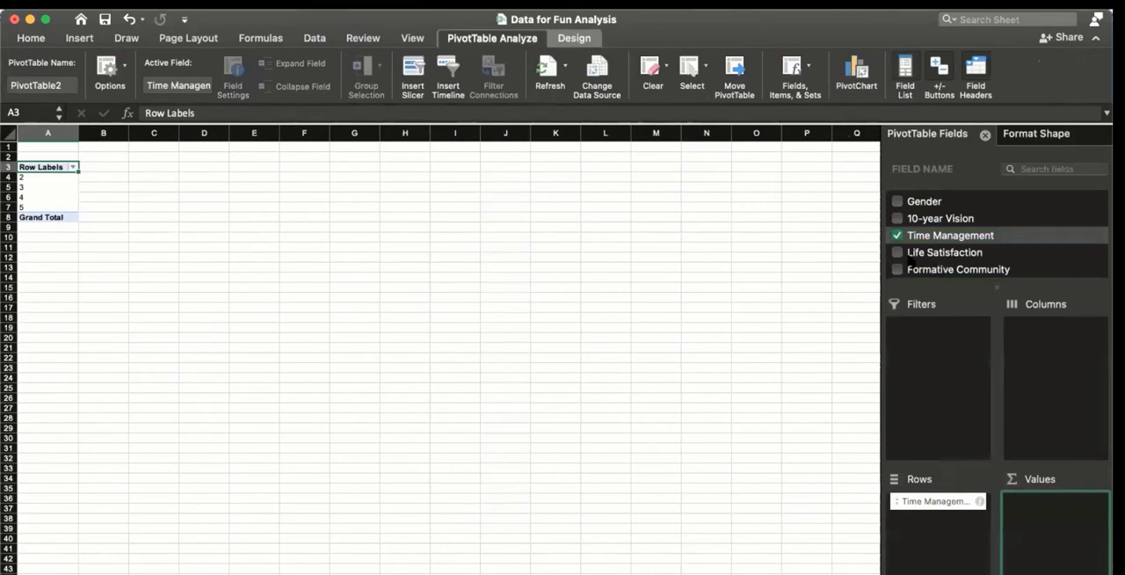
Step: Add Life Satisfaction to the Time Management PivotTable's values and summarize it by Average
{"action": "left_click", "coordinate": [897, 252]}
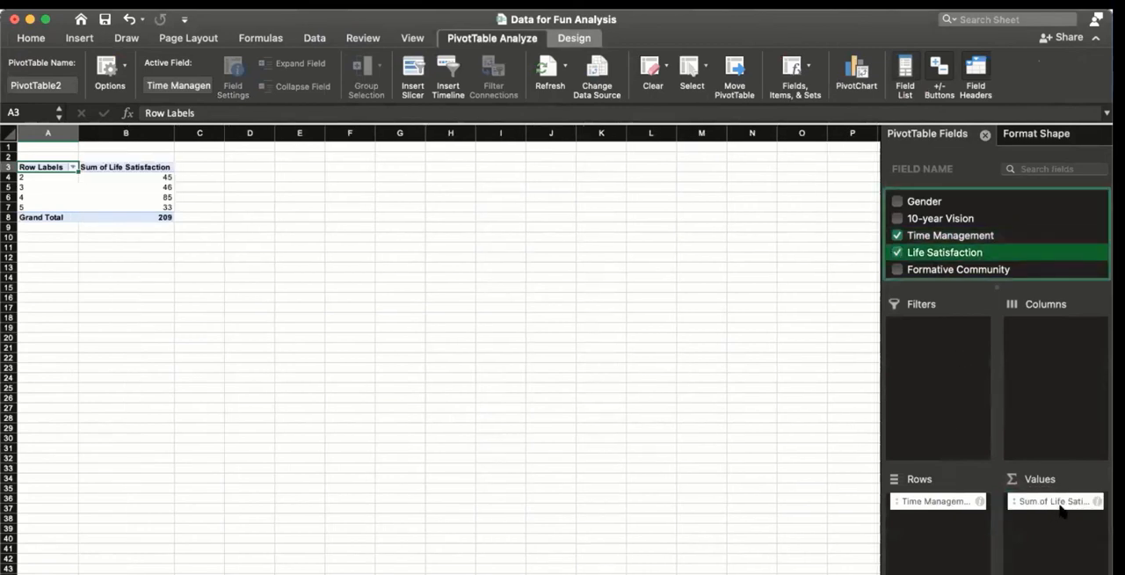
{"action": "left_click_drag", "start_coordinate": [1033, 507], "coordinate": [1033, 507]}
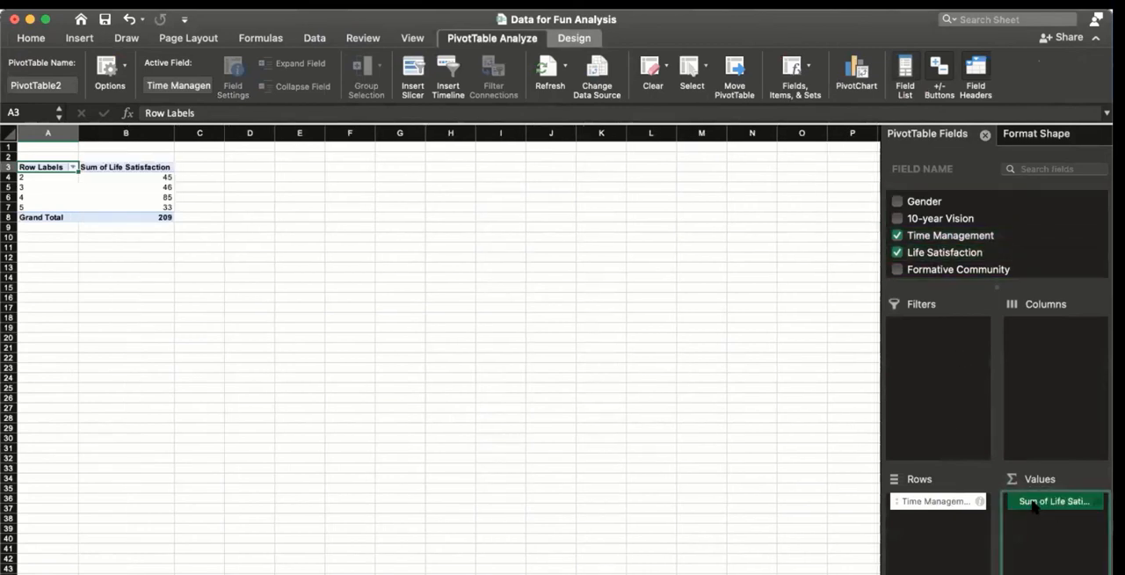
{"action": "left_click", "coordinate": [1033, 504]}
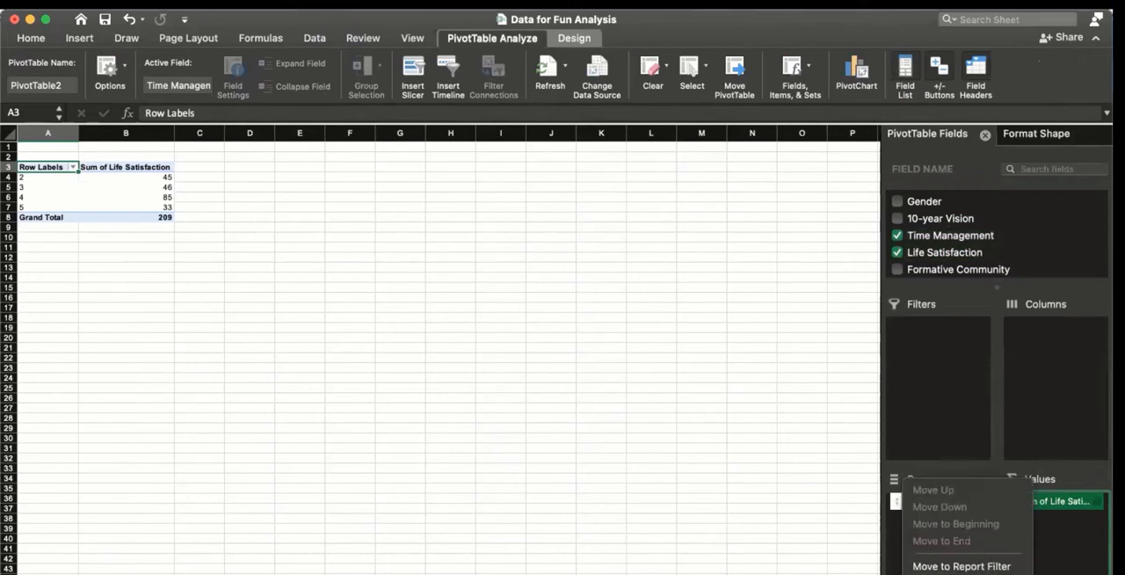
{"action": "left_click", "coordinate": [958, 572]}
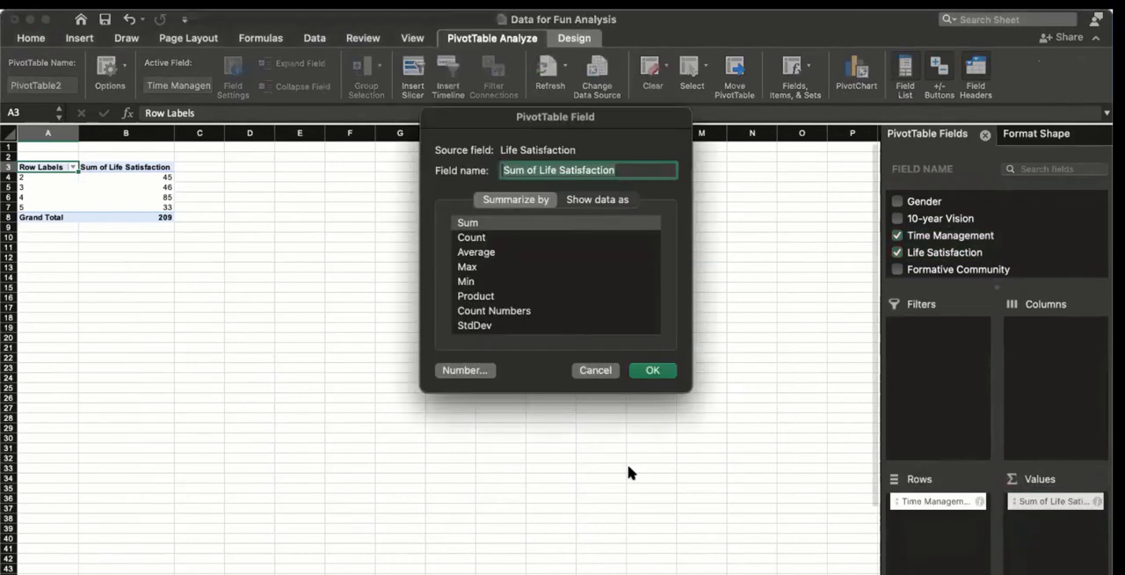
{"action": "left_click", "coordinate": [482, 256]}
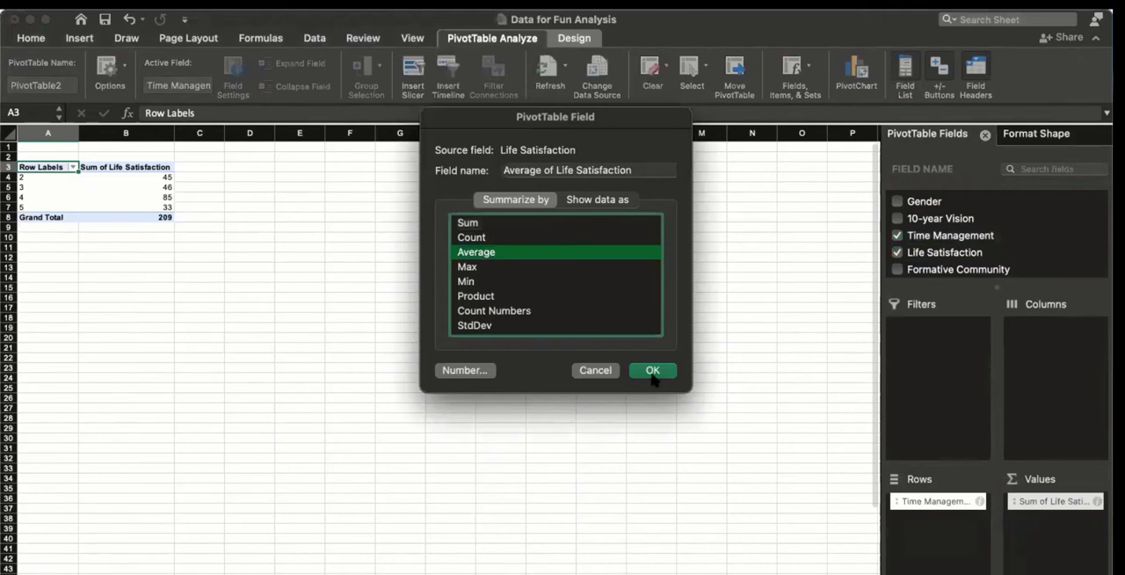
{"action": "left_click", "coordinate": [651, 372]}
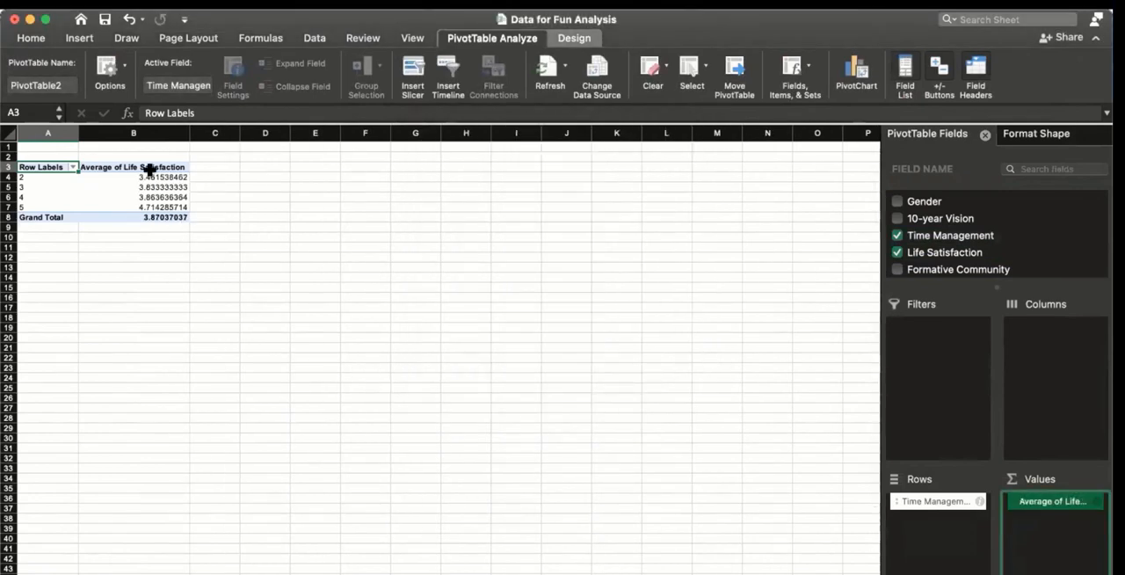
Step: Format the average Life Satisfaction values in B4:B8, including the grand total, to one decimal place
{"action": "left_click_drag", "start_coordinate": [146, 178], "coordinate": [145, 217]}
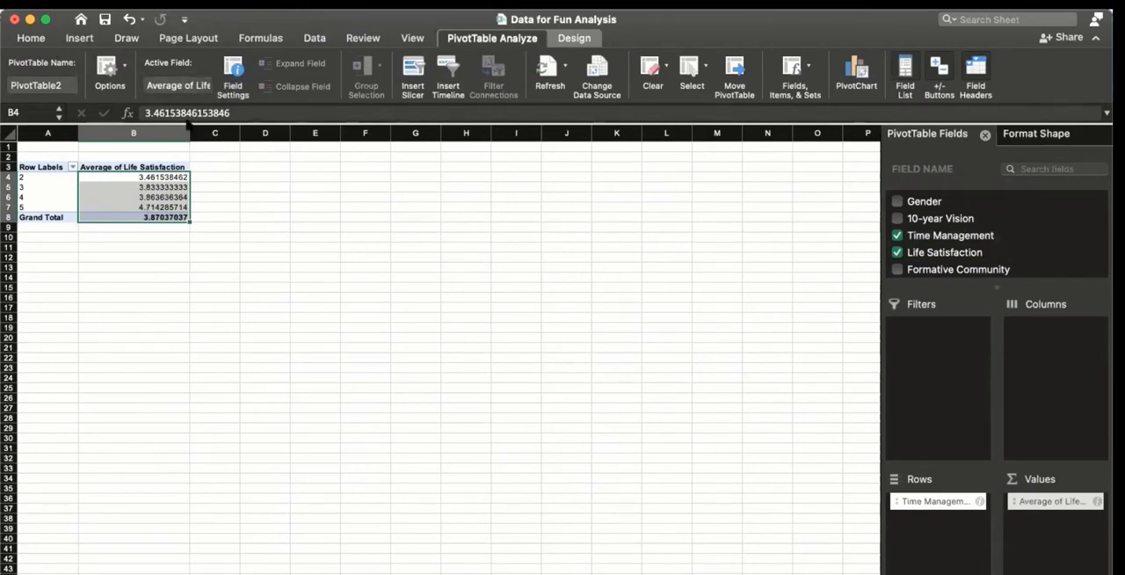
{"action": "left_click", "coordinate": [31, 37]}
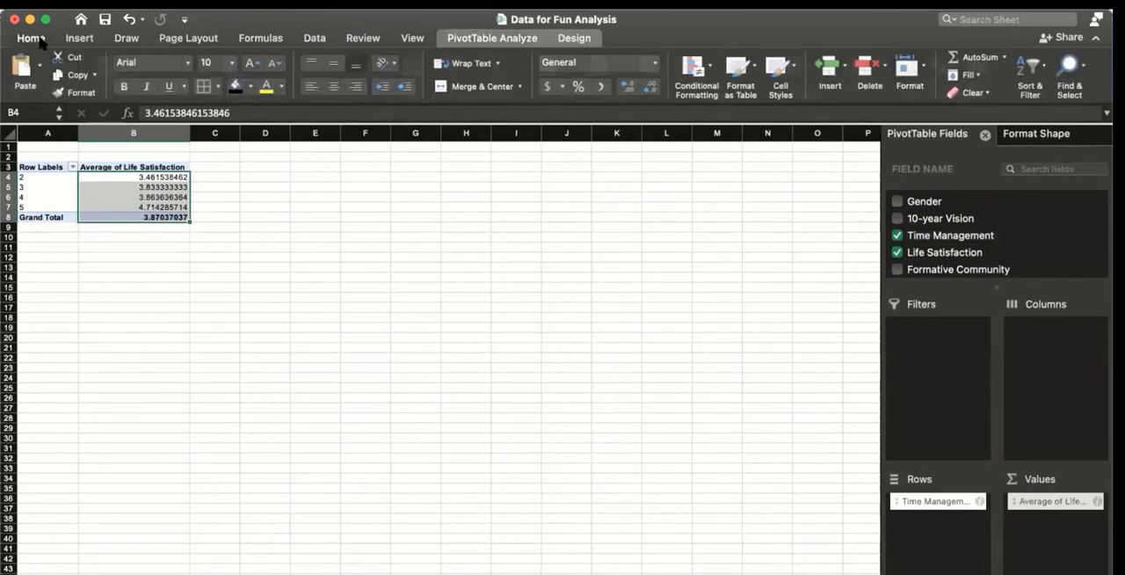
{"action": "left_click", "coordinate": [650, 87]}
{"action": "left_click", "coordinate": [650, 87]}
{"action": "left_click", "coordinate": [649, 87]}
{"action": "left_click", "coordinate": [649, 87]}
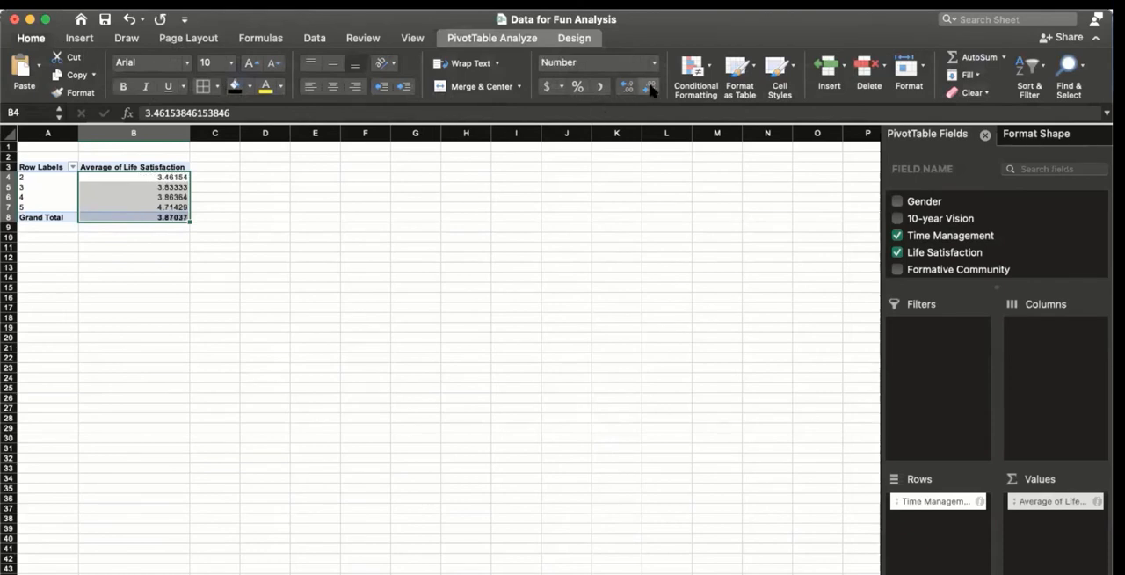
{"action": "left_click", "coordinate": [649, 87]}
{"action": "left_click", "coordinate": [650, 87]}
{"action": "left_click", "coordinate": [650, 87]}
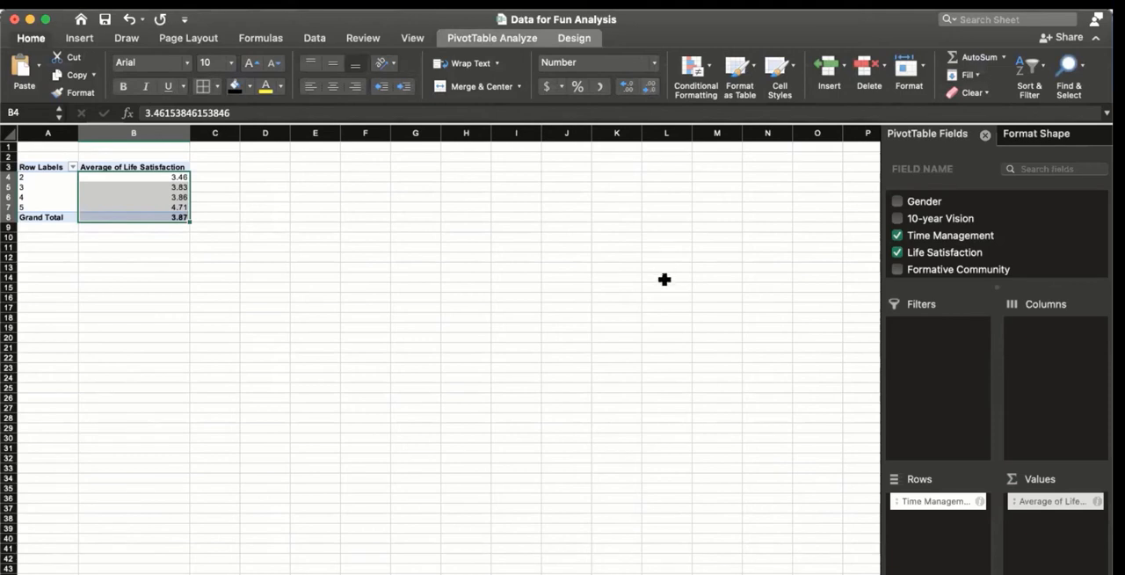
{"action": "left_click", "coordinate": [650, 87]}
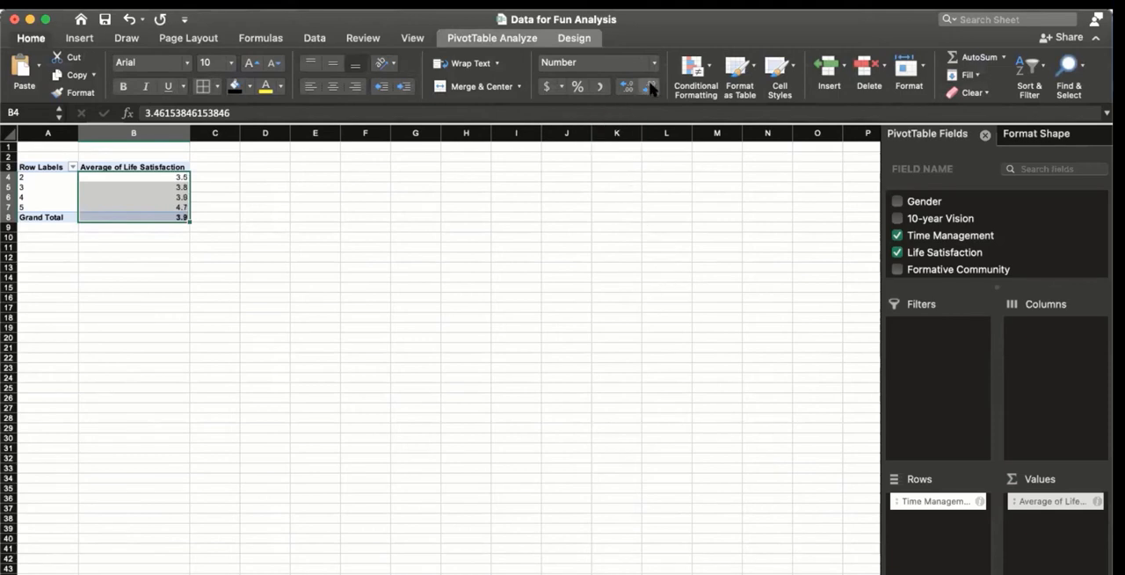
{"action": "left_click", "coordinate": [564, 277]}
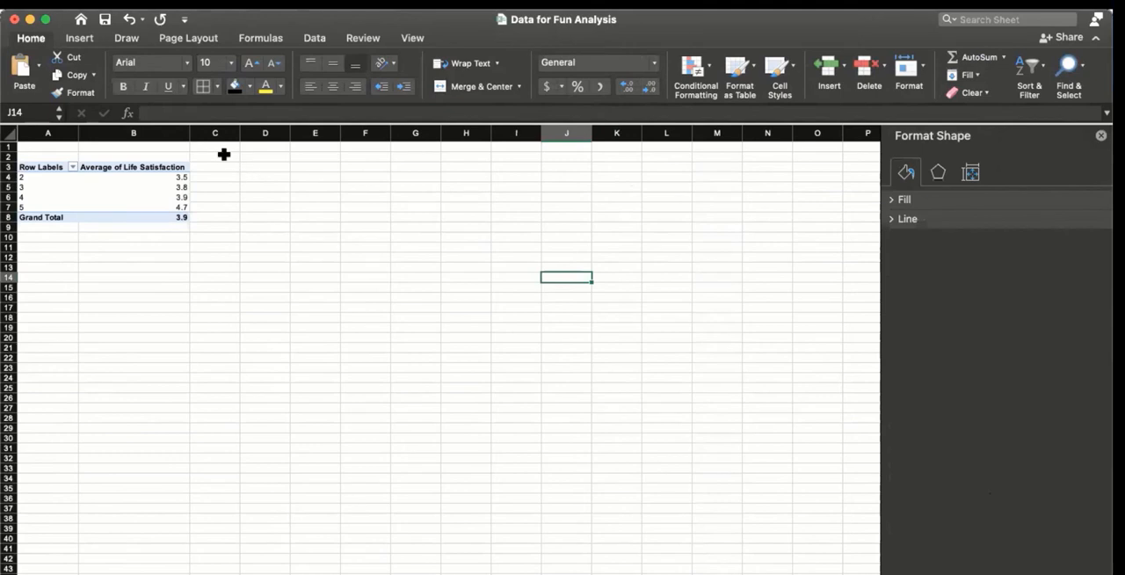
{"action": "left_click", "coordinate": [216, 226]}
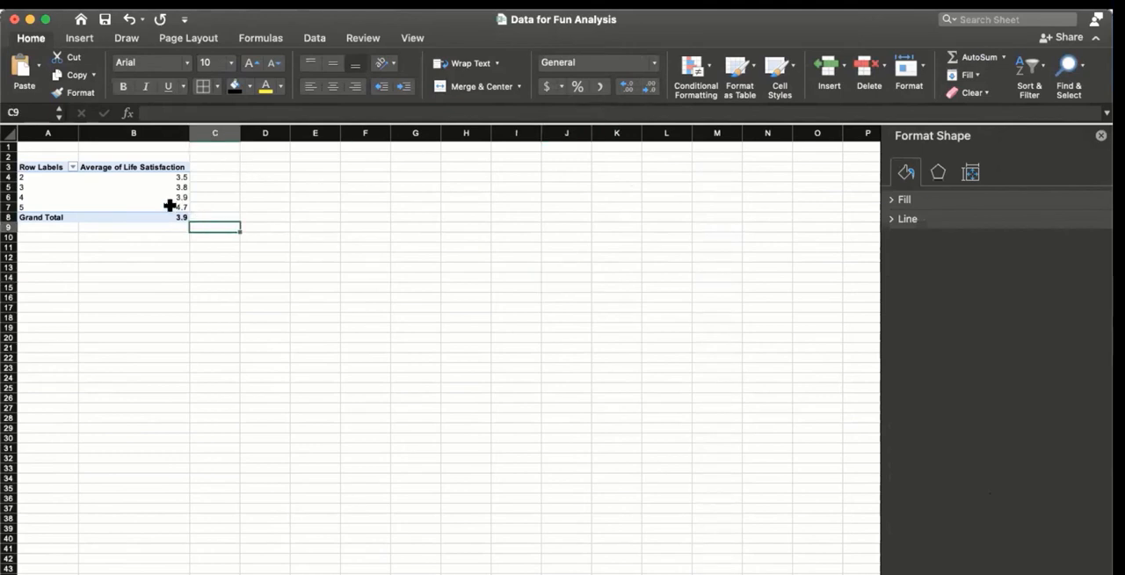
Step: Insert a column chart from PivotTable range A3:B7, then reposition and enlarge it to cover about D9 to M38
{"action": "left_click", "coordinate": [169, 204]}
{"action": "left_click_drag", "start_coordinate": [169, 205], "coordinate": [43, 170]}
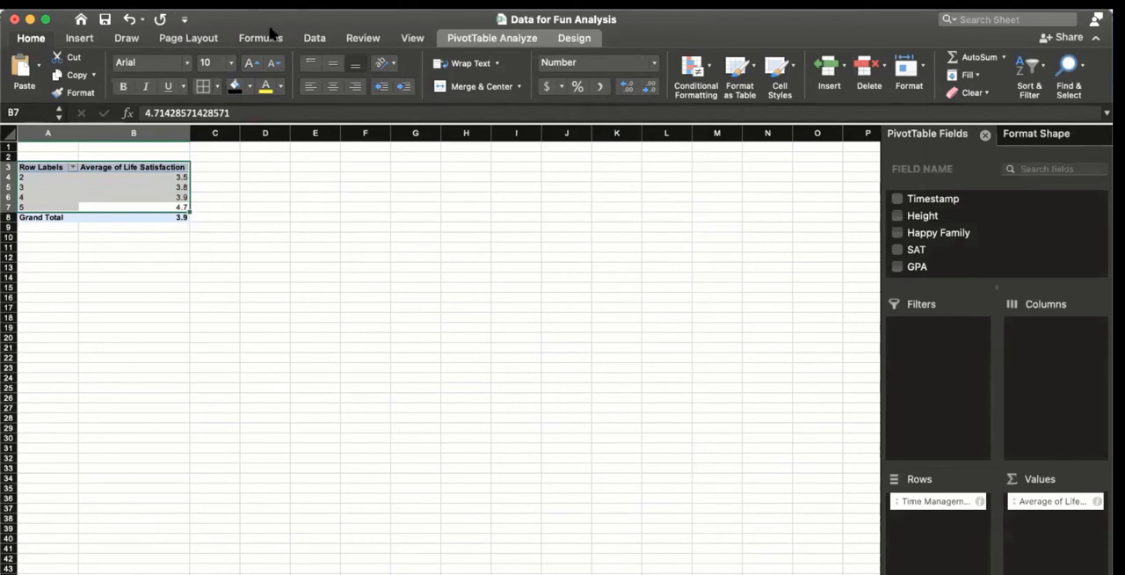
{"action": "left_click", "coordinate": [79, 39]}
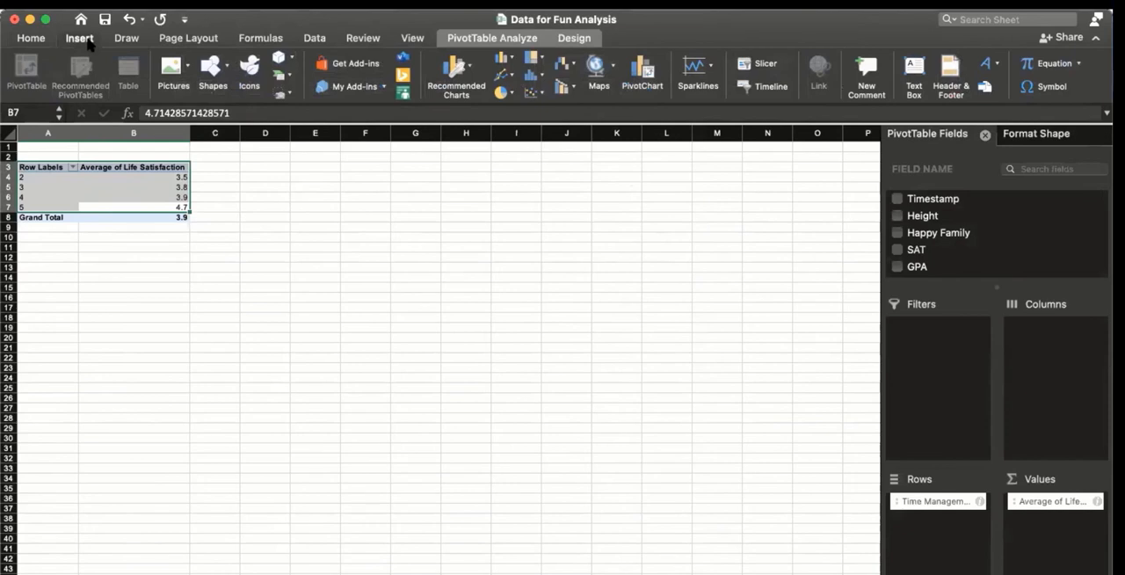
{"action": "left_click", "coordinate": [198, 4]}
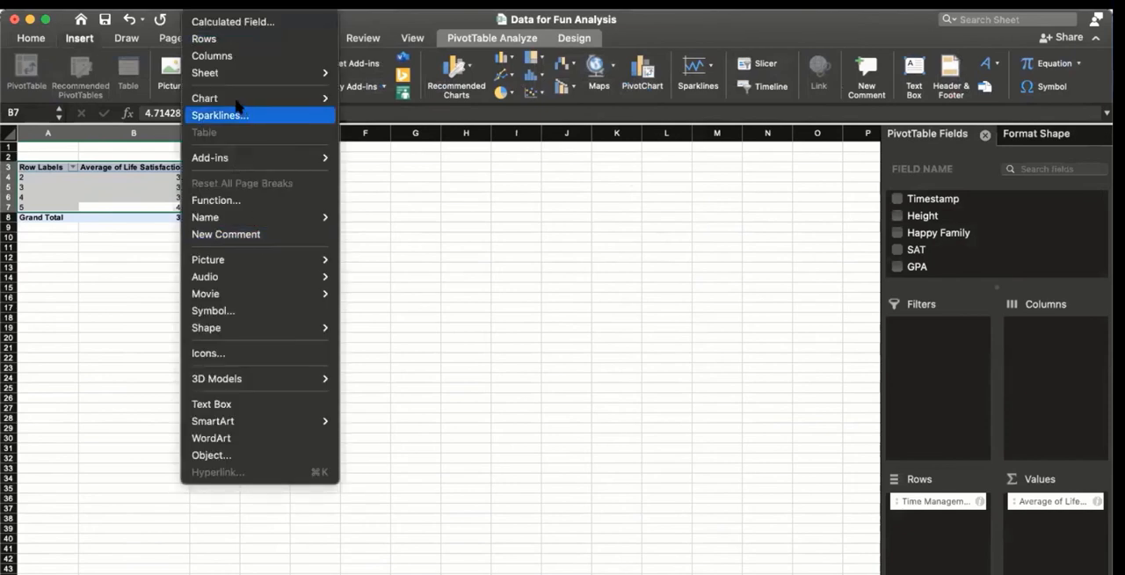
{"action": "mouse_move", "coordinate": [243, 103]}
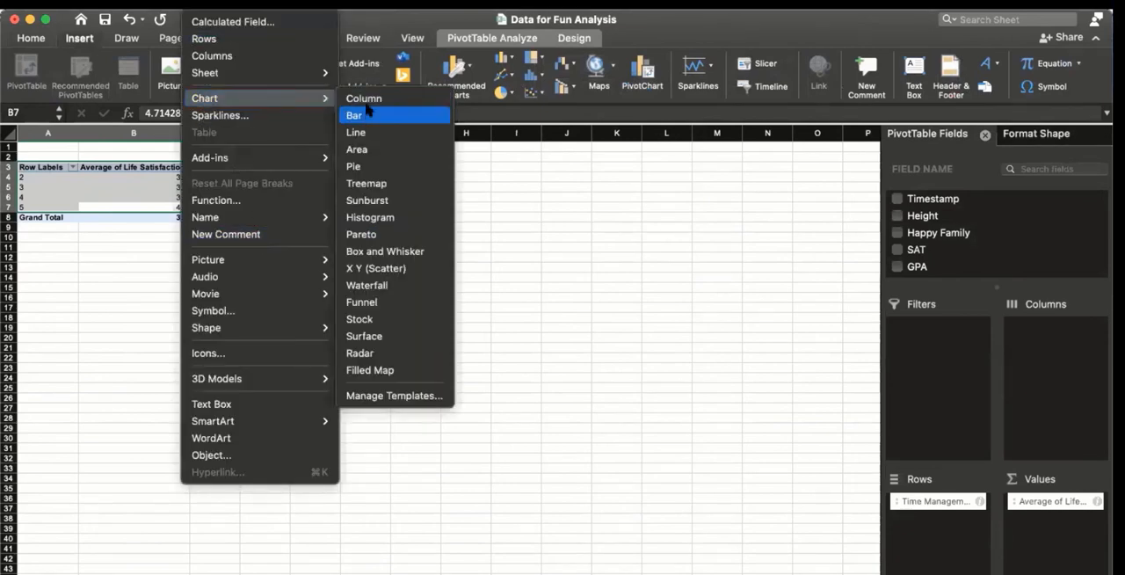
{"action": "left_click", "coordinate": [356, 99]}
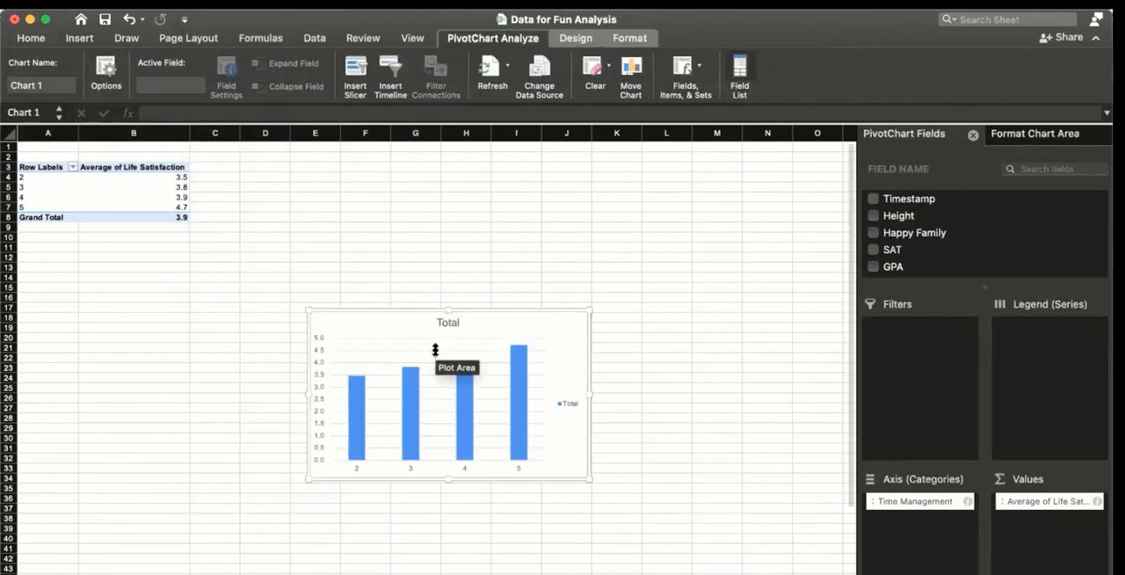
{"action": "left_click_drag", "start_coordinate": [452, 311], "coordinate": [434, 224]}
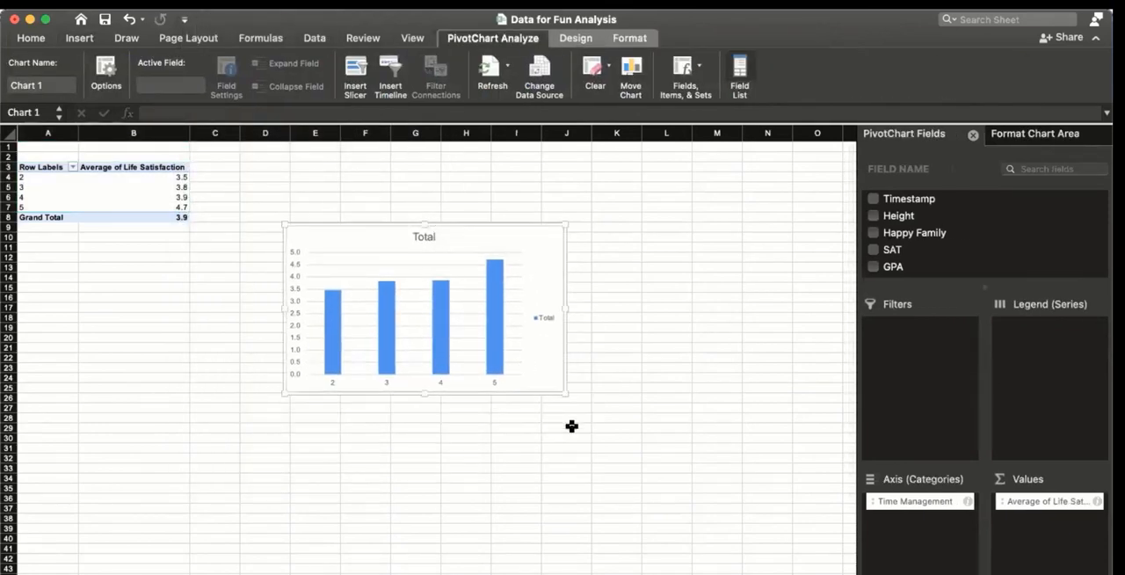
{"action": "left_click_drag", "start_coordinate": [565, 394], "coordinate": [724, 522]}
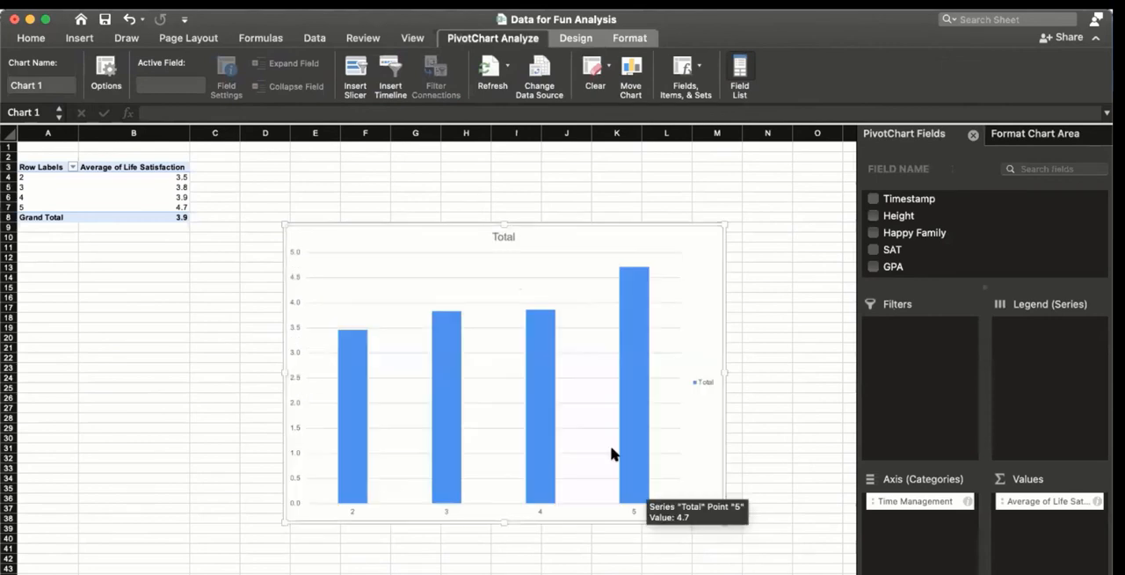
Step: Change the chart title to "The Impact of Time Management on Life Satisfaction" and deselect the chart
{"action": "left_click", "coordinate": [501, 234]}
{"action": "right_click", "coordinate": [499, 238]}
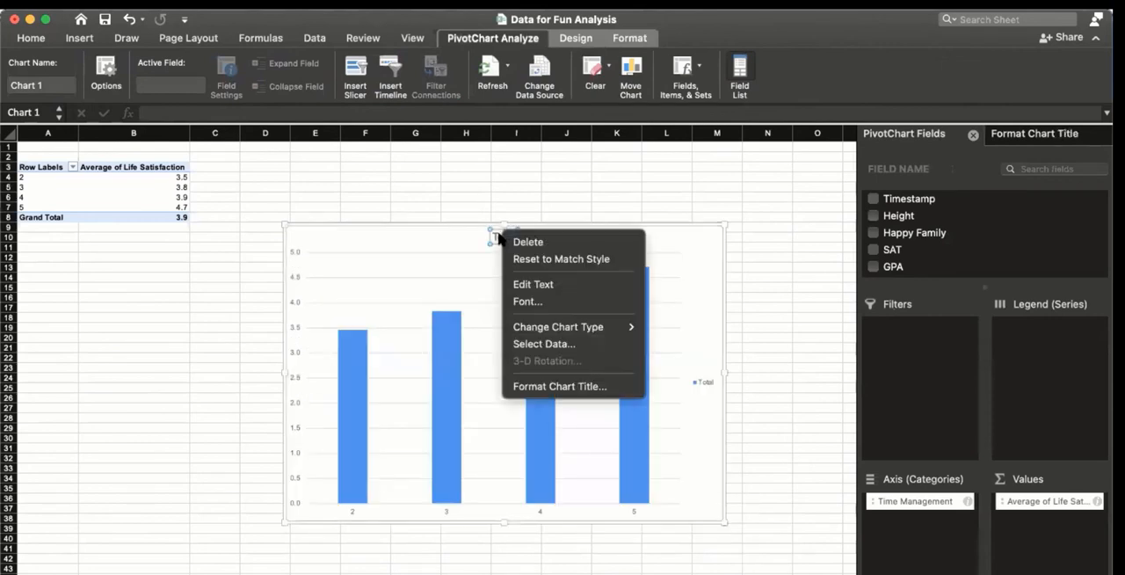
{"action": "left_click", "coordinate": [498, 236]}
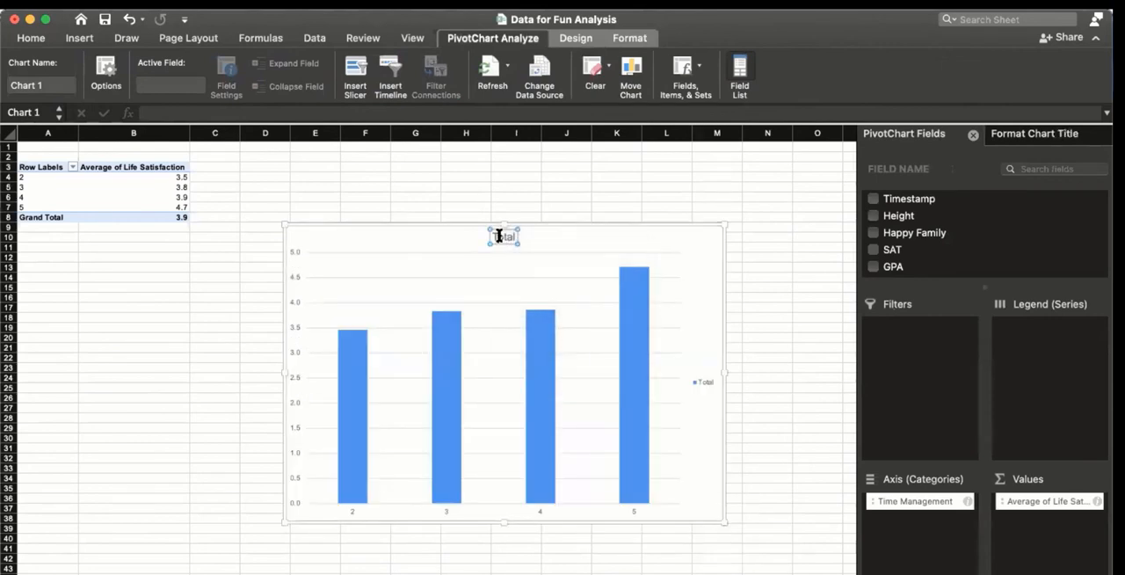
{"action": "double_click", "coordinate": [498, 236]}
{"action": "type", "text": "Time Management a"}
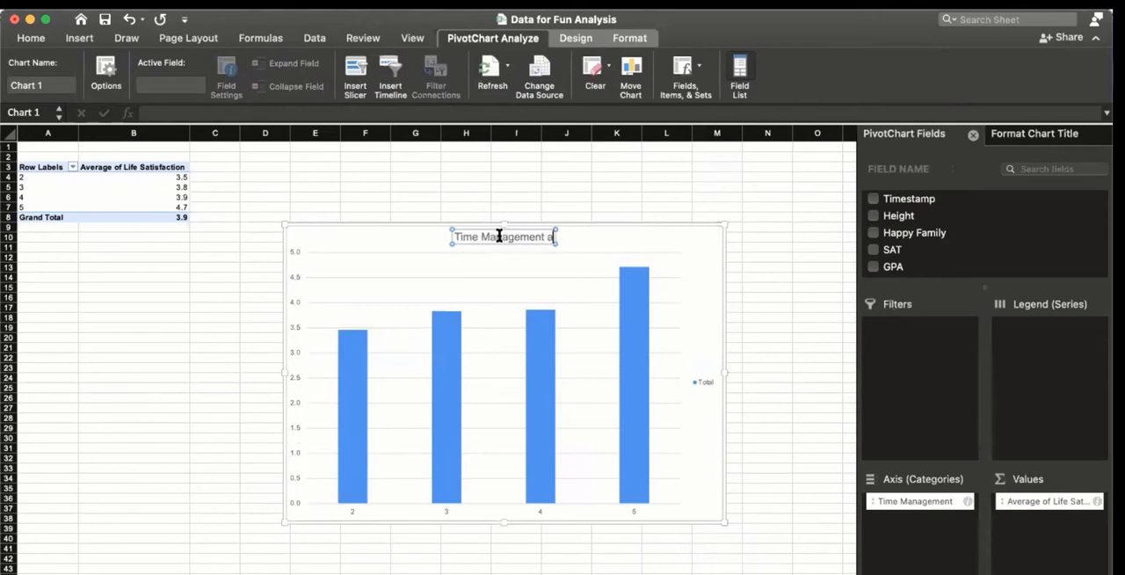
{"action": "key", "text": "BackSpace"}
{"action": "type", "text": "on Life"}
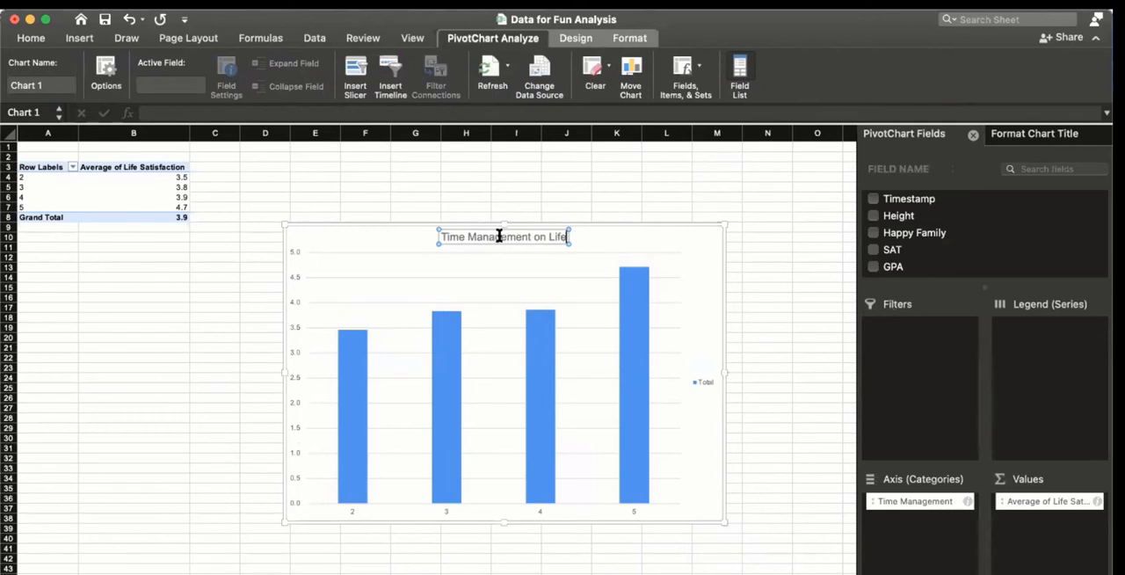
{"action": "type", "text": " Satisfaction"}
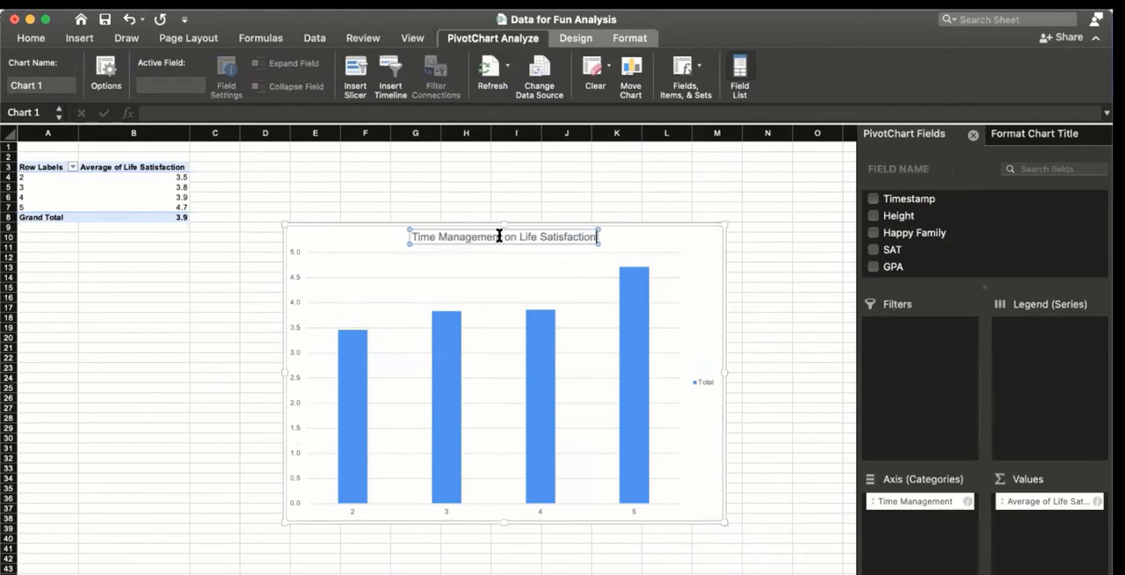
{"action": "left_click", "coordinate": [415, 236]}
{"action": "key", "text": "Left"}
{"action": "type", "text": "Ithe Impact of"}
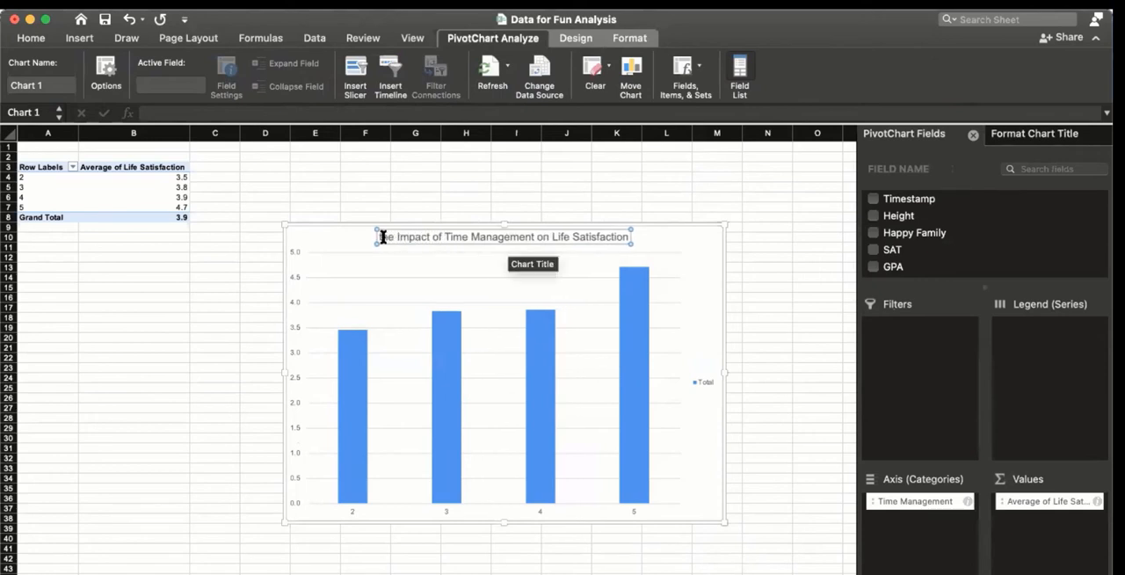
{"action": "left_click", "coordinate": [383, 236]}
{"action": "key", "text": "BackSpace"}
{"action": "type", "text": "T"}
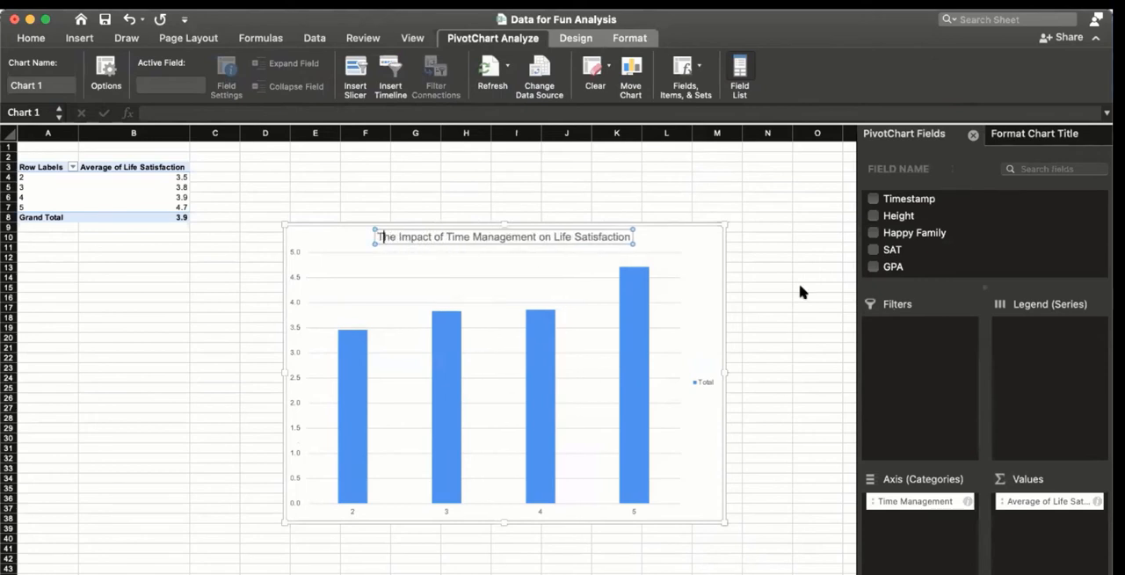
{"action": "left_click", "coordinate": [814, 376]}
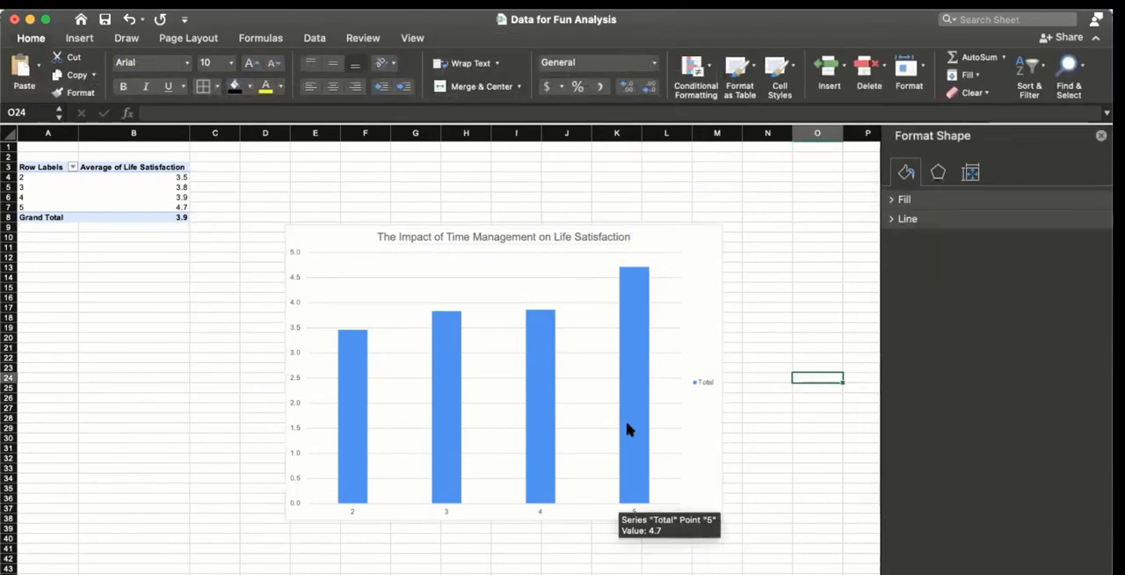
Step: Add Life Satisfaction to the PivotChart's values a second time and summarize that field by Count
{"action": "left_click", "coordinate": [637, 428]}
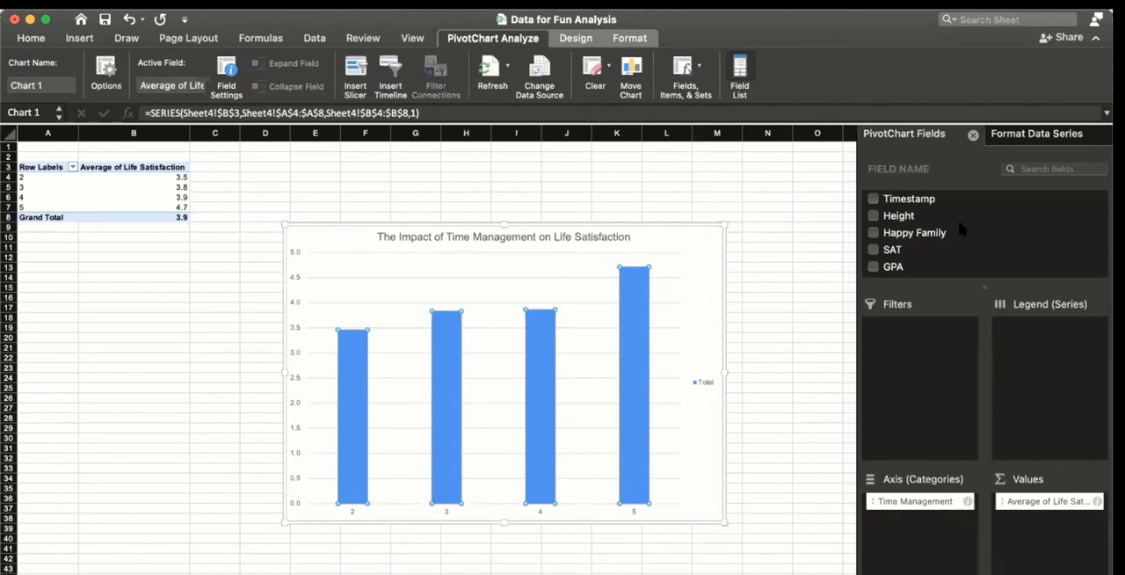
{"action": "scroll", "coordinate": [956, 216], "scroll_direction": "down", "scroll_amount": 5}
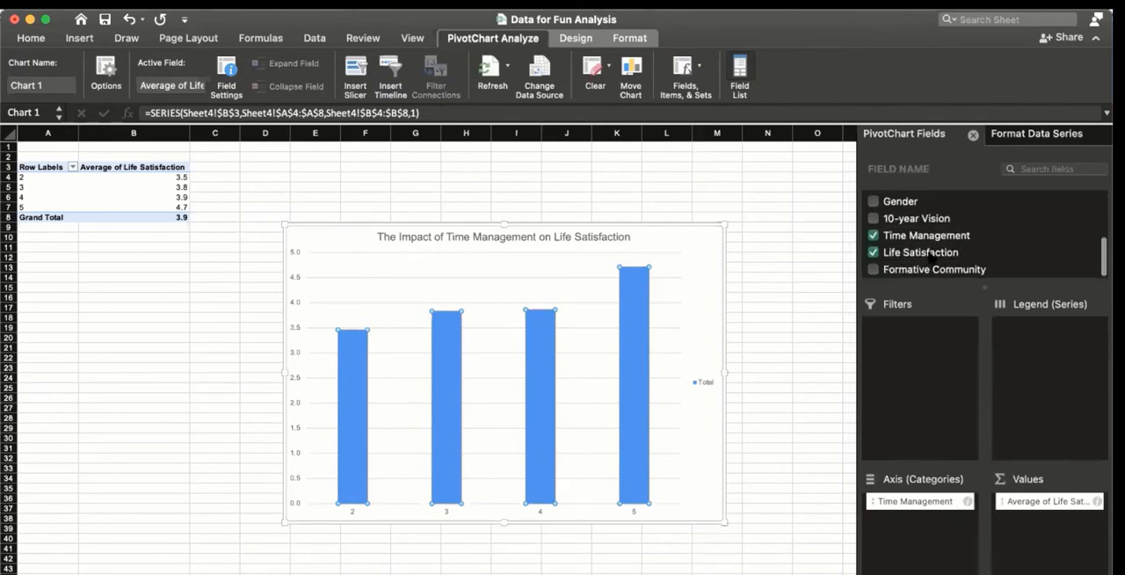
{"action": "left_click_drag", "start_coordinate": [929, 255], "coordinate": [1059, 544]}
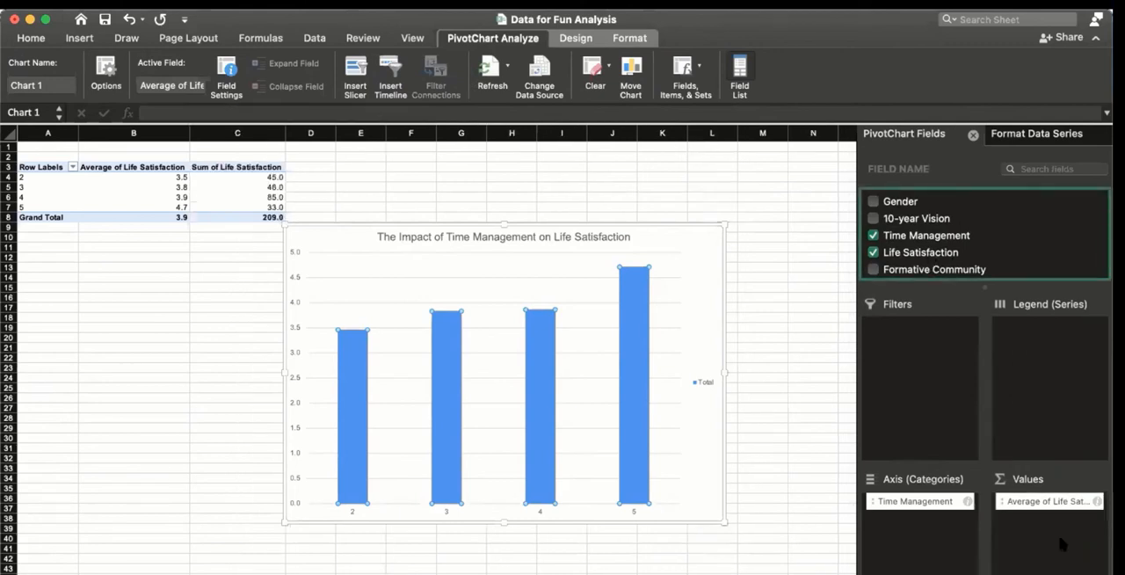
{"action": "left_click", "coordinate": [1033, 517]}
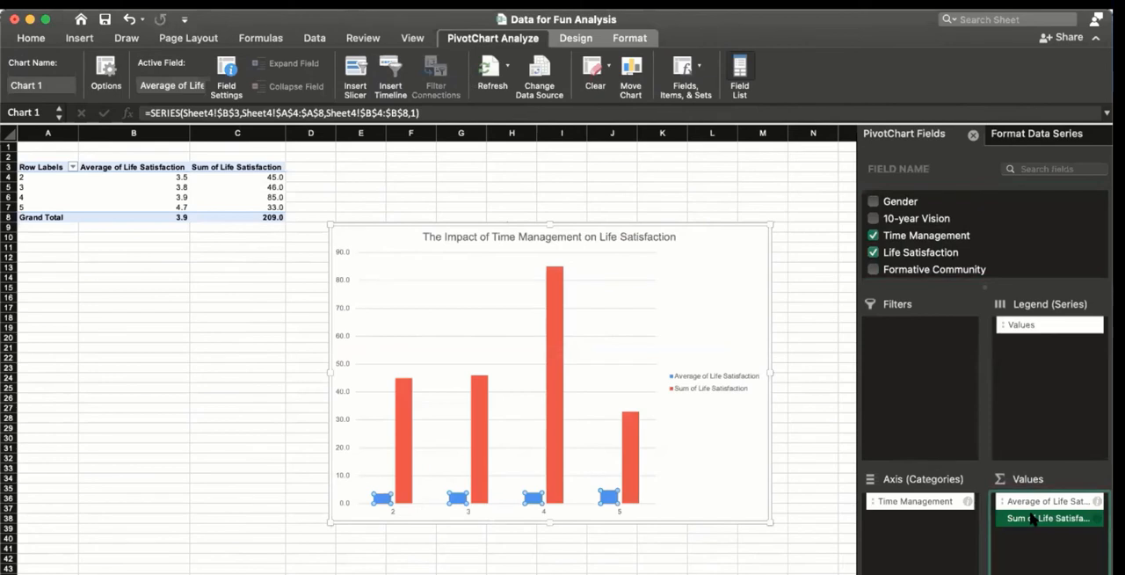
{"action": "left_click", "coordinate": [1032, 519]}
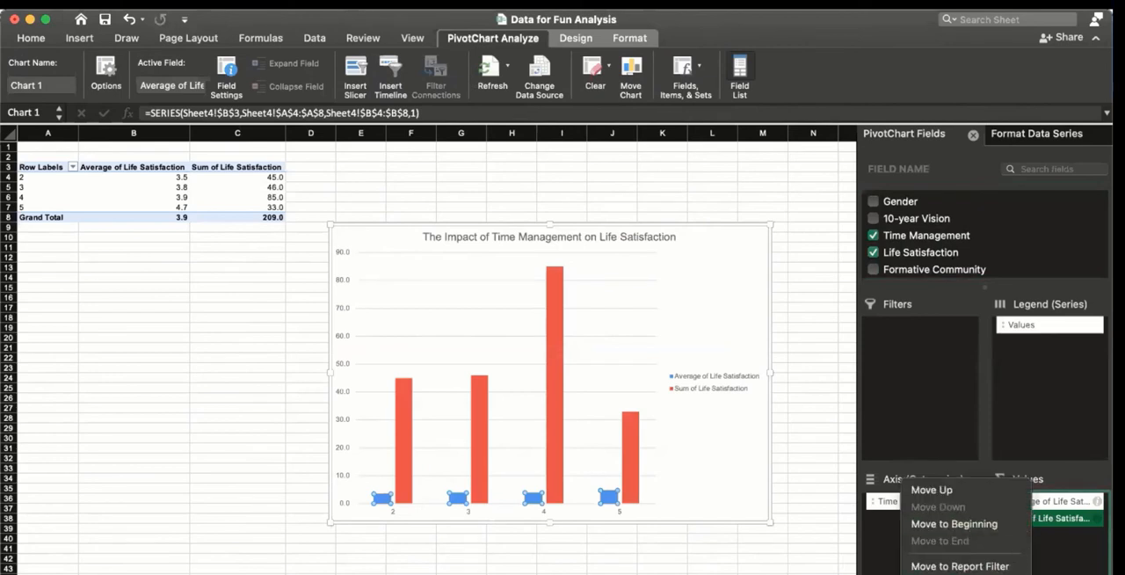
{"action": "left_click", "coordinate": [954, 572]}
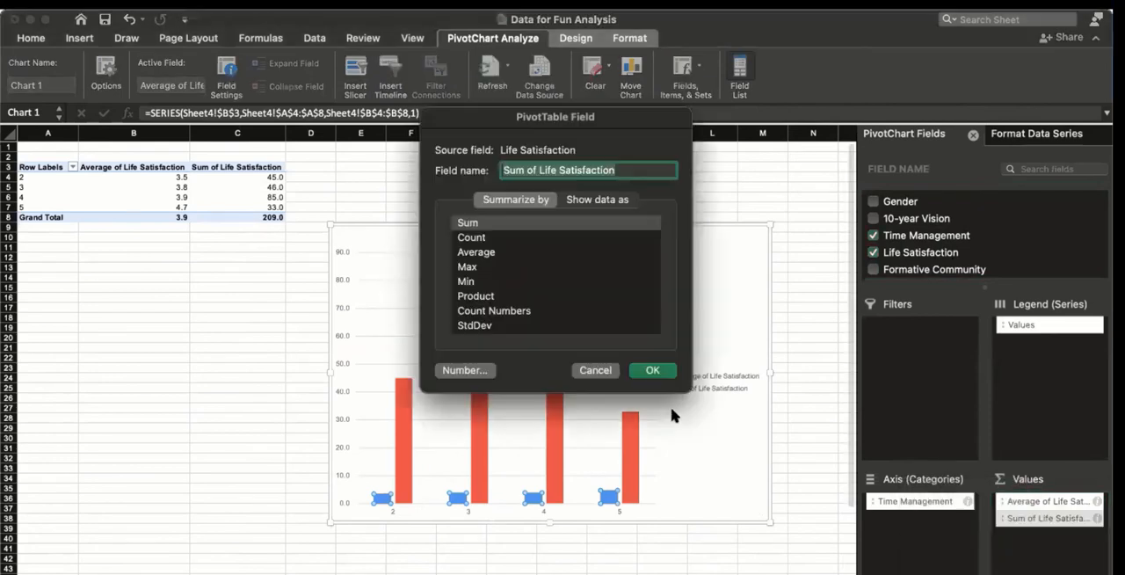
{"action": "left_click", "coordinate": [473, 238]}
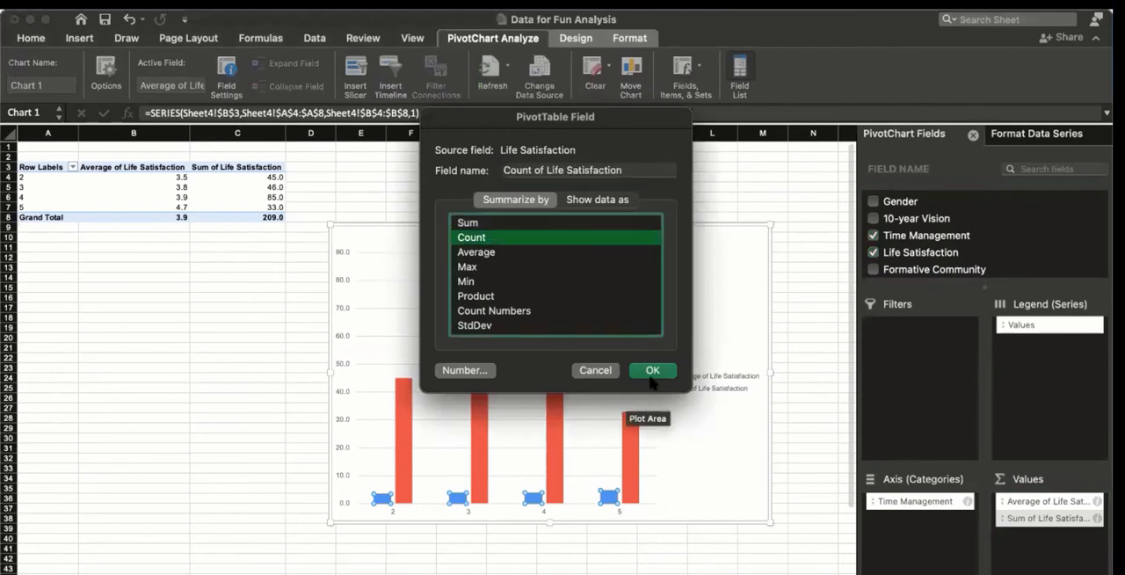
{"action": "left_click", "coordinate": [651, 370]}
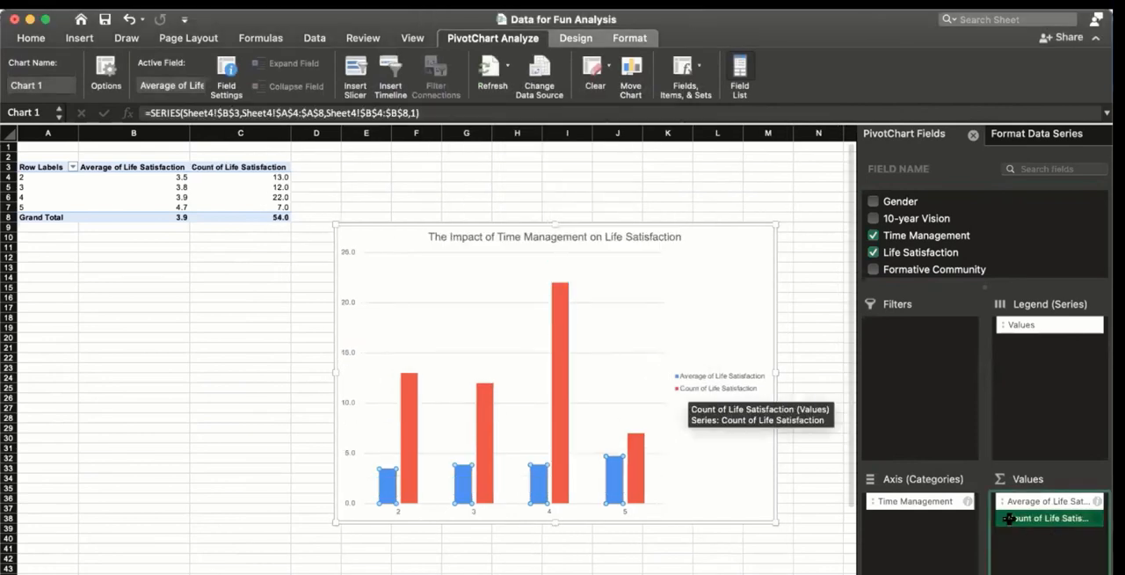
Step: Check the Life Satisfaction response count for each Time Management rating in C4:C7, and deselect the PivotTable
{"action": "left_click", "coordinate": [275, 177]}
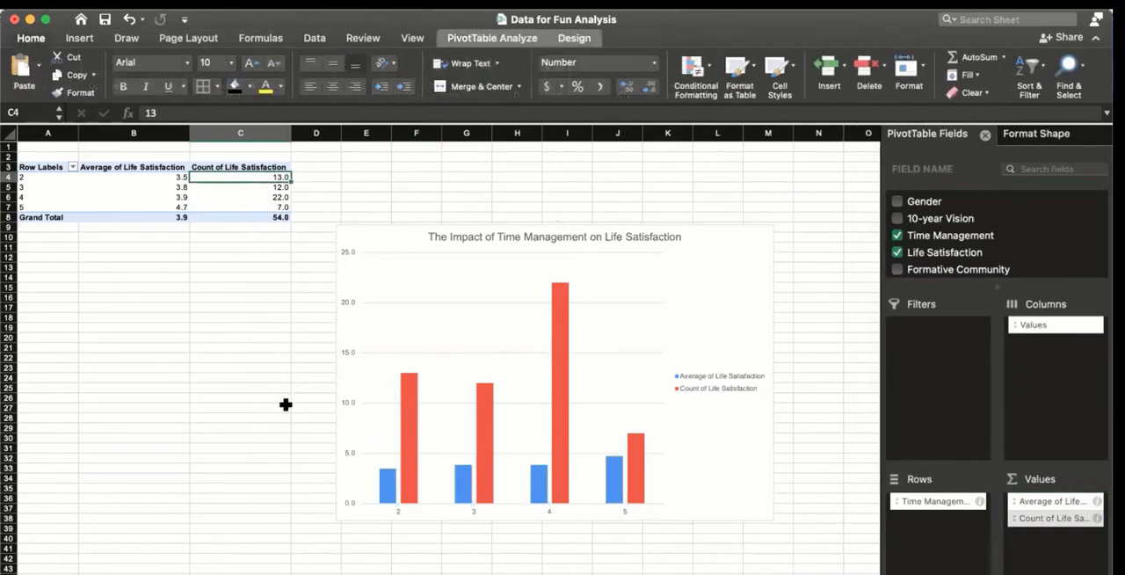
{"action": "left_click", "coordinate": [255, 188]}
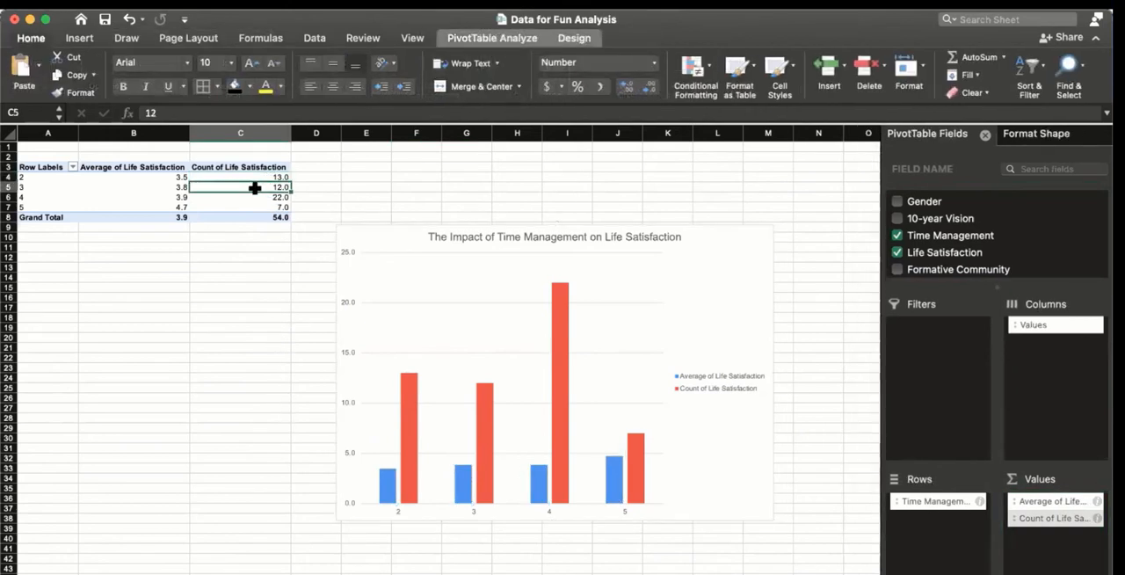
{"action": "left_click", "coordinate": [262, 198]}
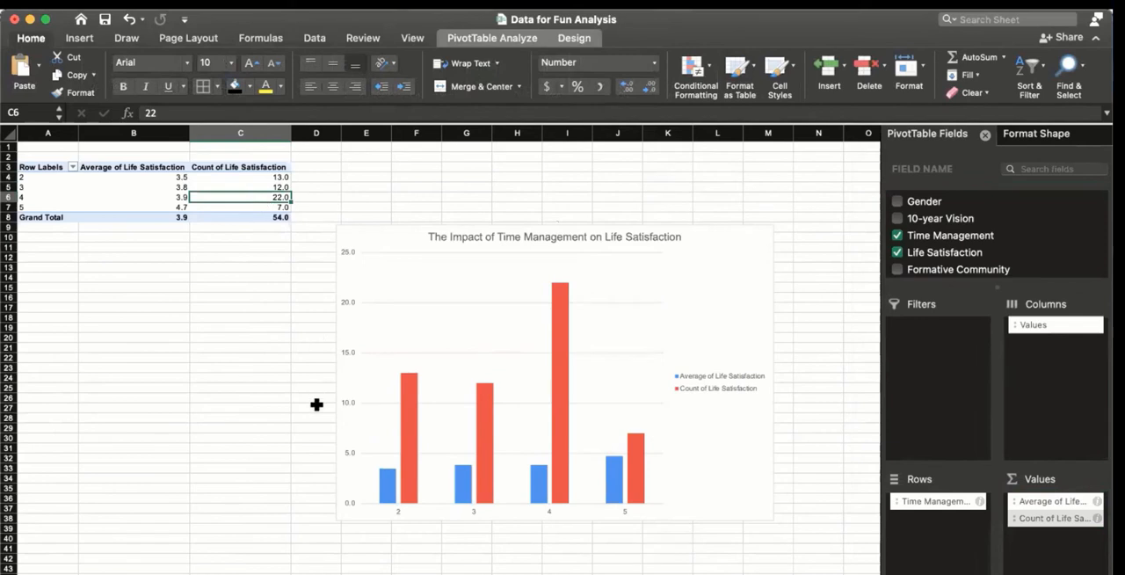
{"action": "left_click", "coordinate": [252, 208]}
{"action": "left_click", "coordinate": [221, 427]}
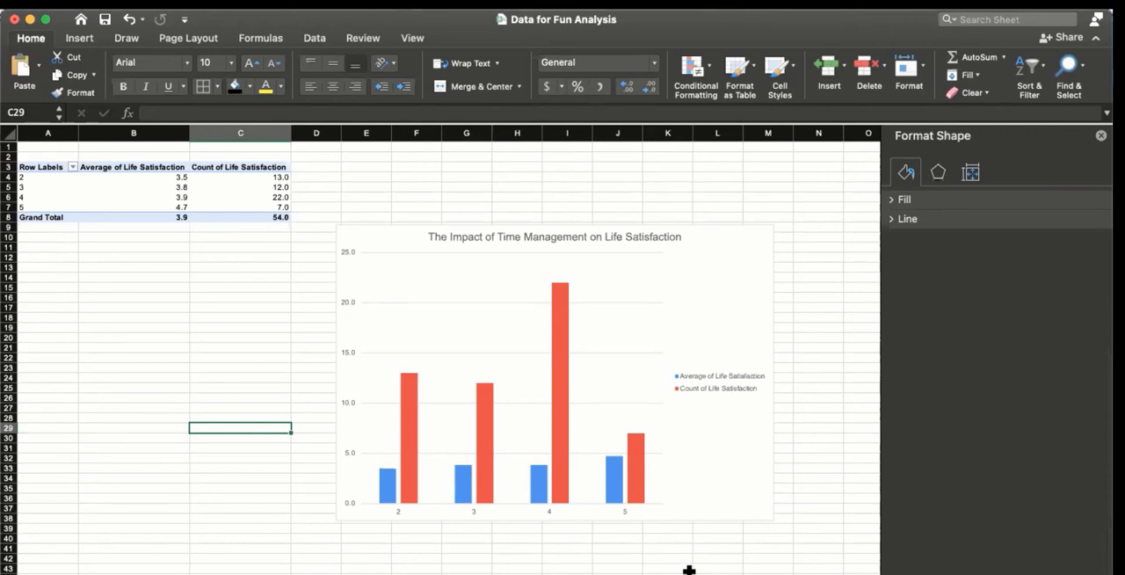
Step: Rename the worksheet that holds the Time Management PivotTable and its chart
{"action": "left_click", "coordinate": [617, 573]}
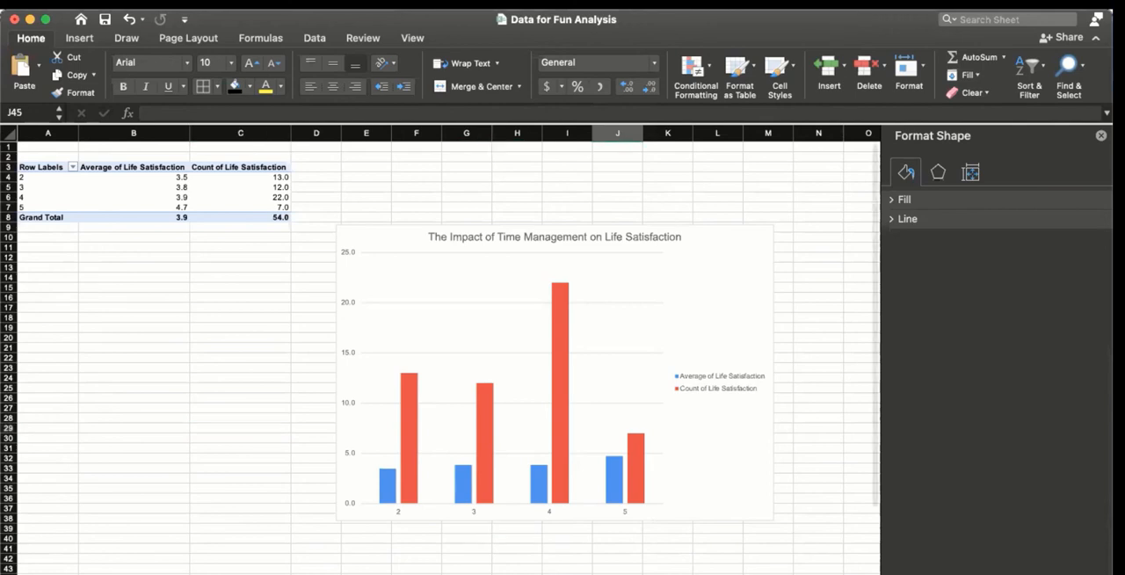
{"action": "right_click", "coordinate": [510, 574]}
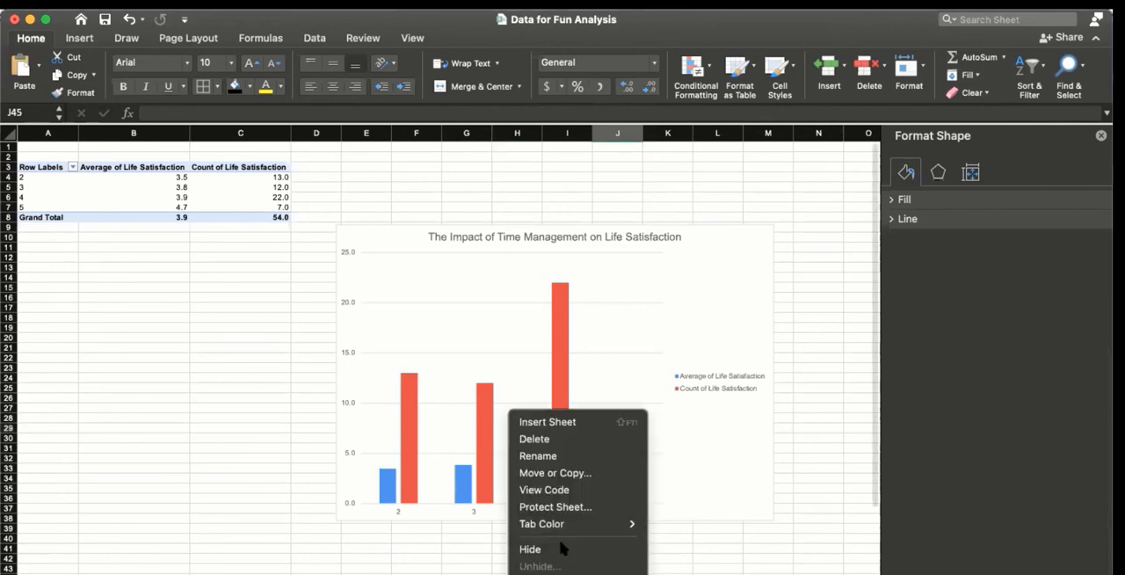
{"action": "left_click", "coordinate": [567, 458]}
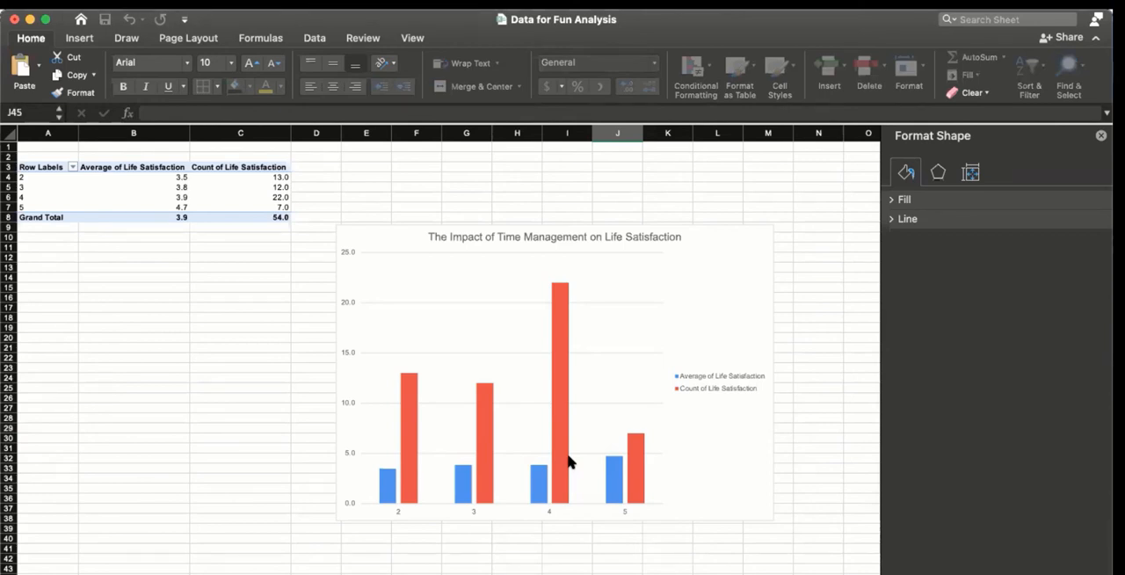
{"action": "left_click", "coordinate": [420, 525]}
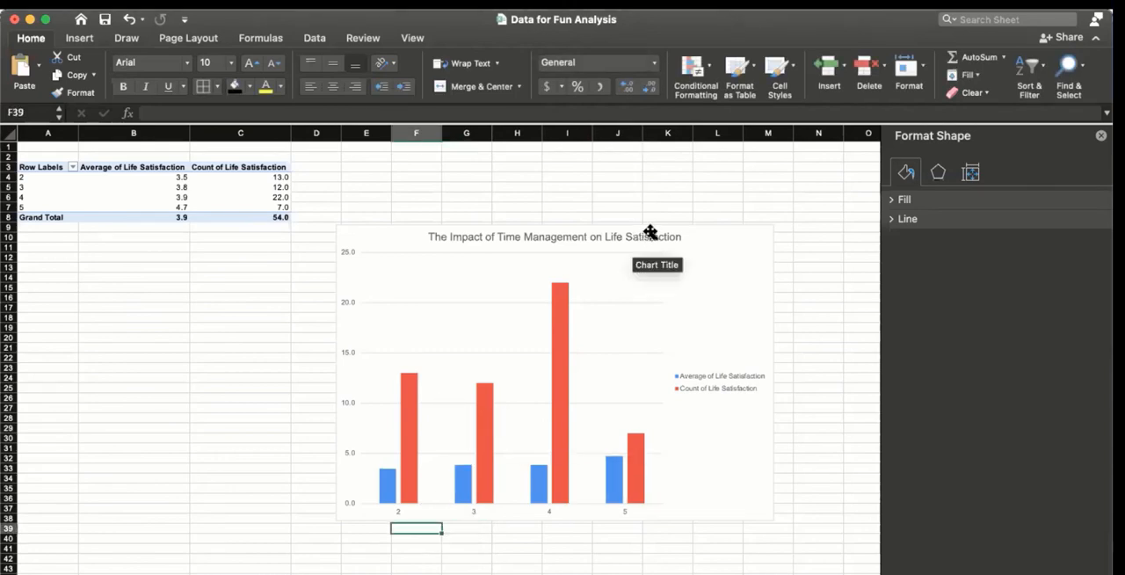
Step: Remove the Values entry from the PivotChart's legend series, clearing both Life Satisfaction fields
{"action": "left_click", "coordinate": [648, 232]}
{"action": "left_click", "coordinate": [648, 268]}
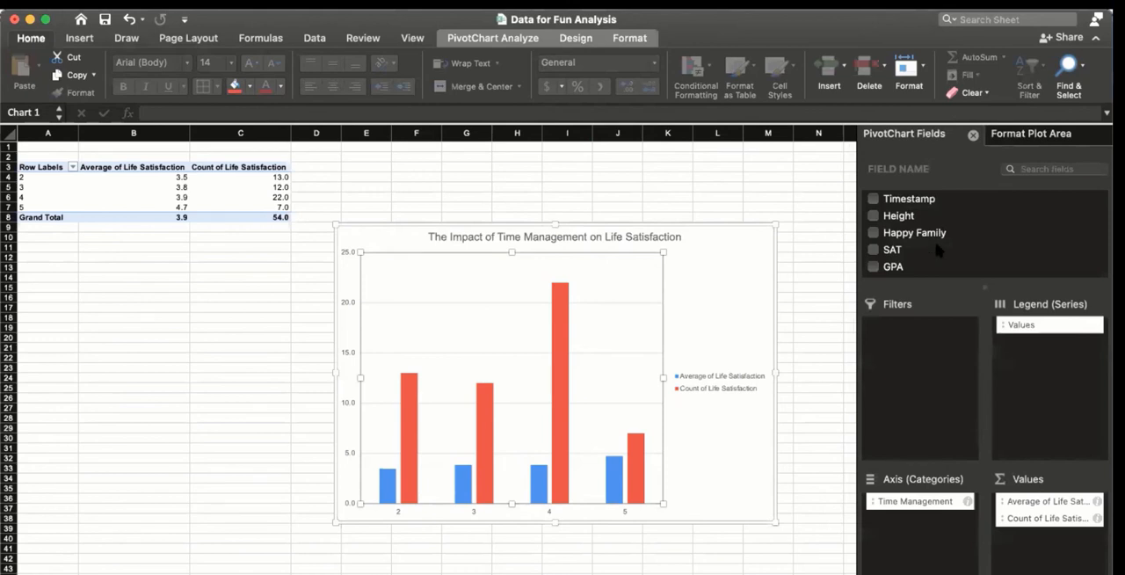
{"action": "scroll", "coordinate": [933, 237], "scroll_direction": "down", "scroll_amount": 3}
{"action": "scroll", "coordinate": [907, 248], "scroll_direction": "up", "scroll_amount": 1}
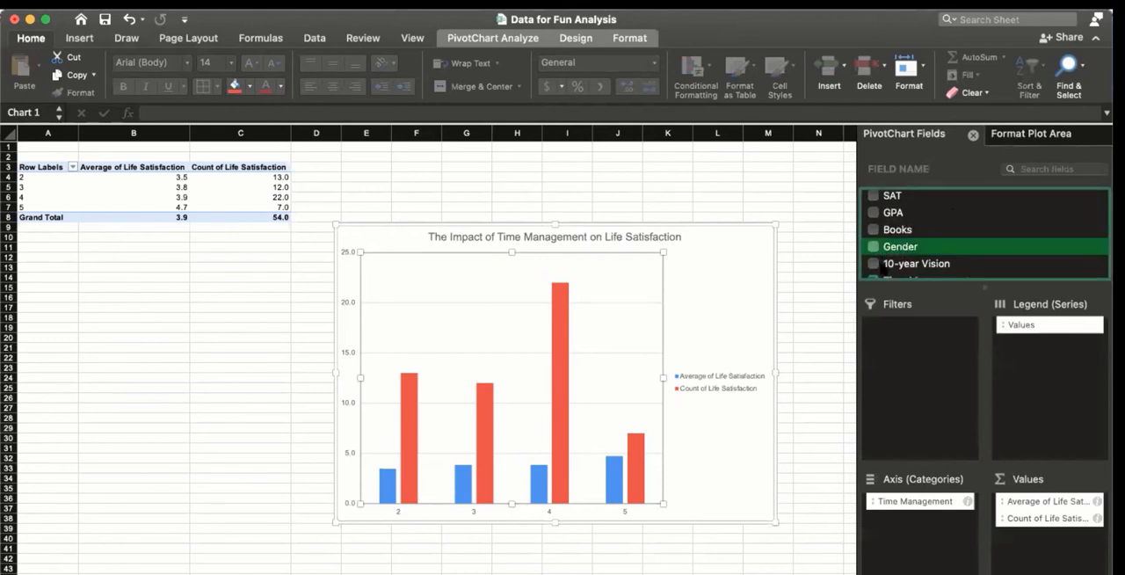
{"action": "scroll", "coordinate": [907, 247], "scroll_direction": "down", "scroll_amount": 2}
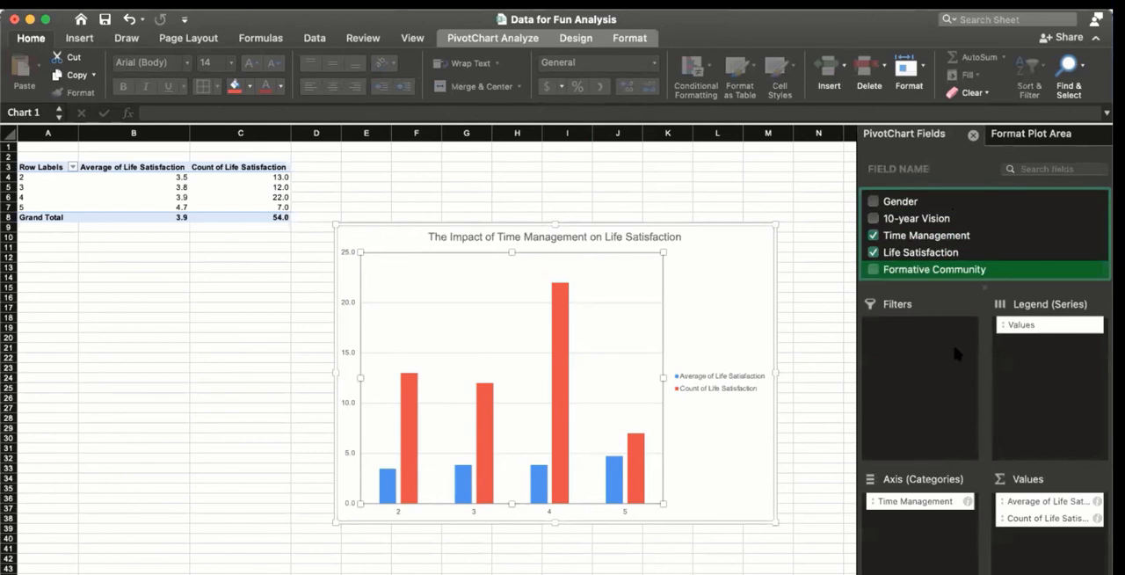
{"action": "left_click", "coordinate": [1031, 325]}
{"action": "left_click_drag", "start_coordinate": [1031, 325], "coordinate": [996, 226]}
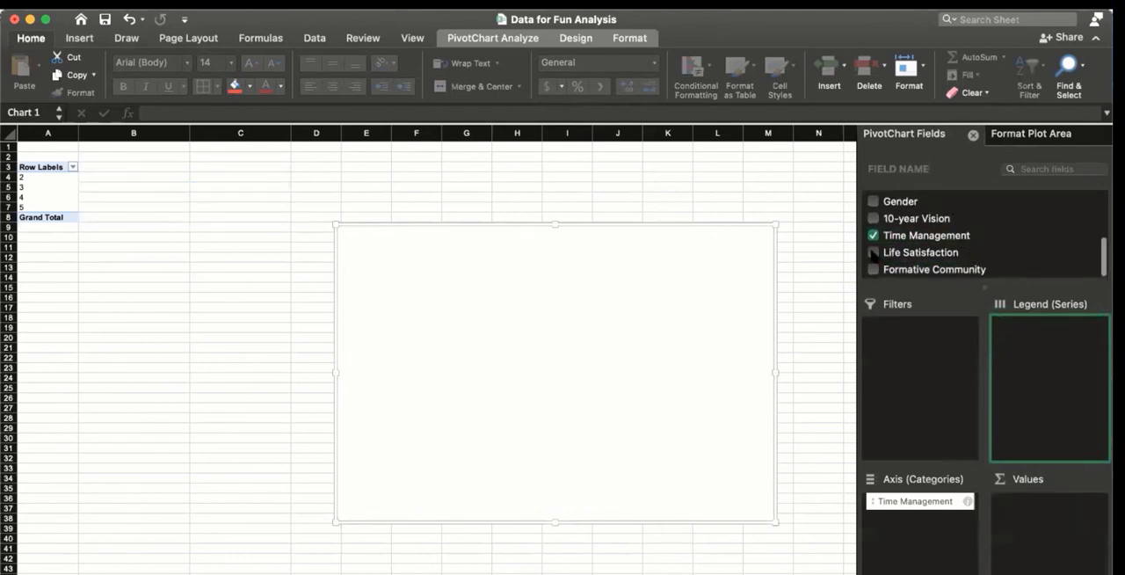
Step: Add Life Satisfaction to the PivotChart's values twice, keeping Time Management as the axis category
{"action": "left_click", "coordinate": [960, 269]}
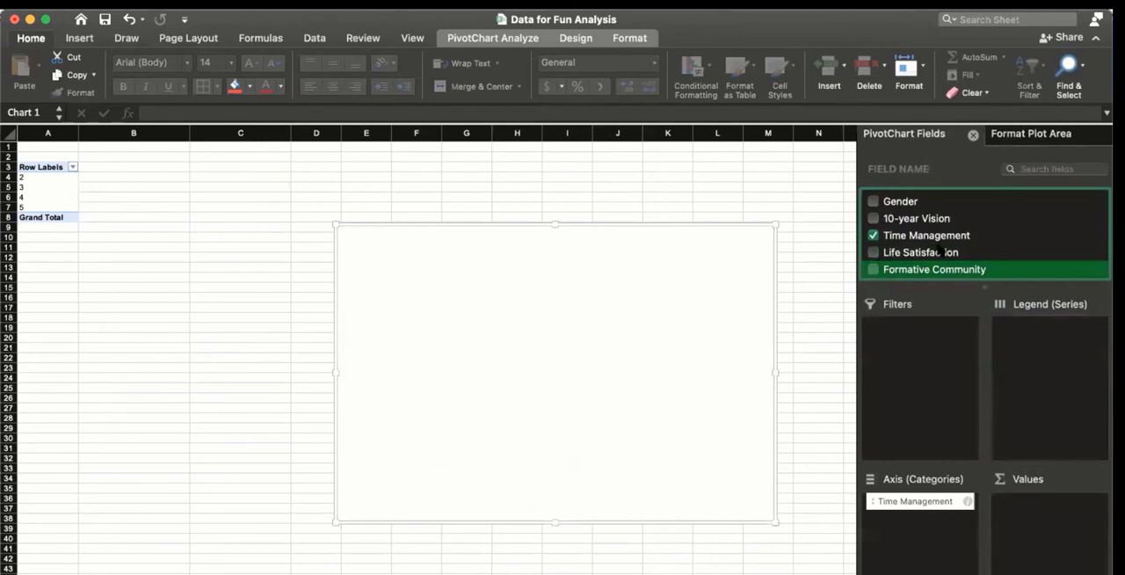
{"action": "left_click", "coordinate": [923, 253]}
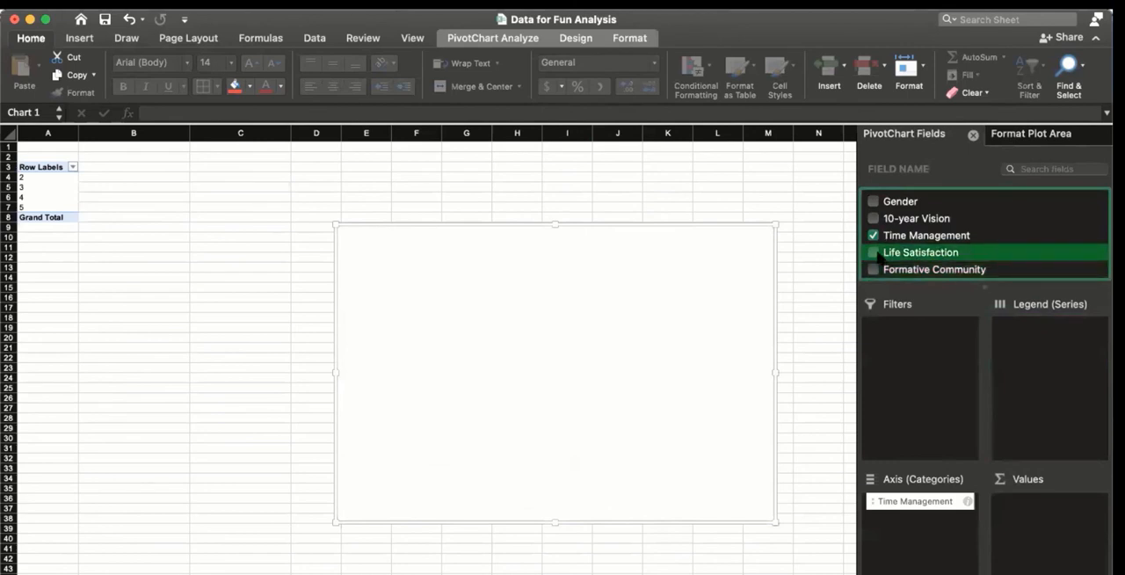
{"action": "left_click", "coordinate": [874, 253]}
{"action": "left_click_drag", "start_coordinate": [901, 255], "coordinate": [1047, 530]}
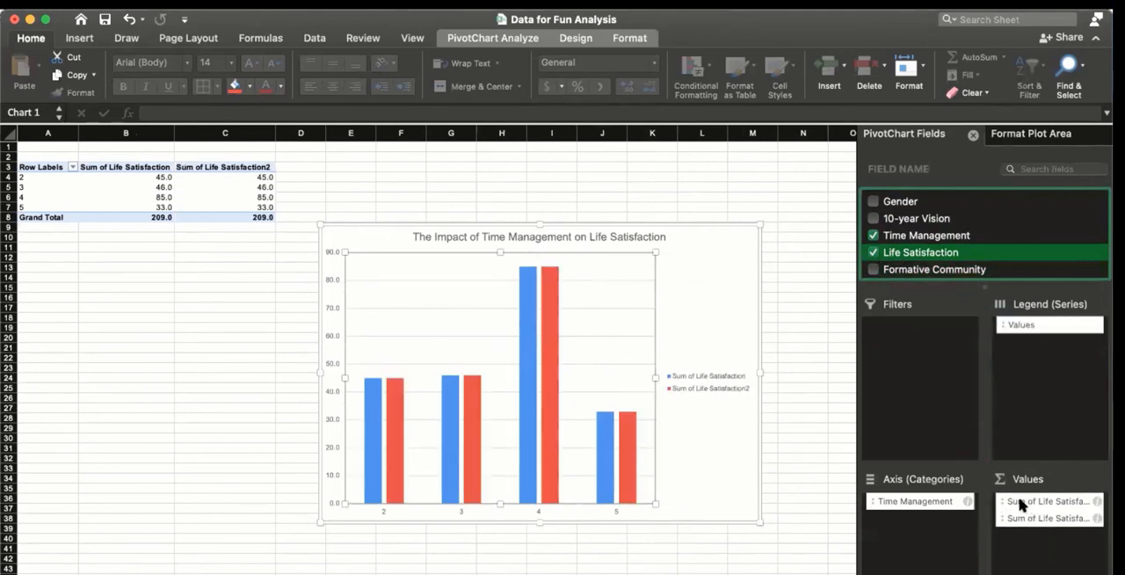
Step: Summarize the first Life Satisfaction value field by Average
{"action": "left_click", "coordinate": [1021, 503]}
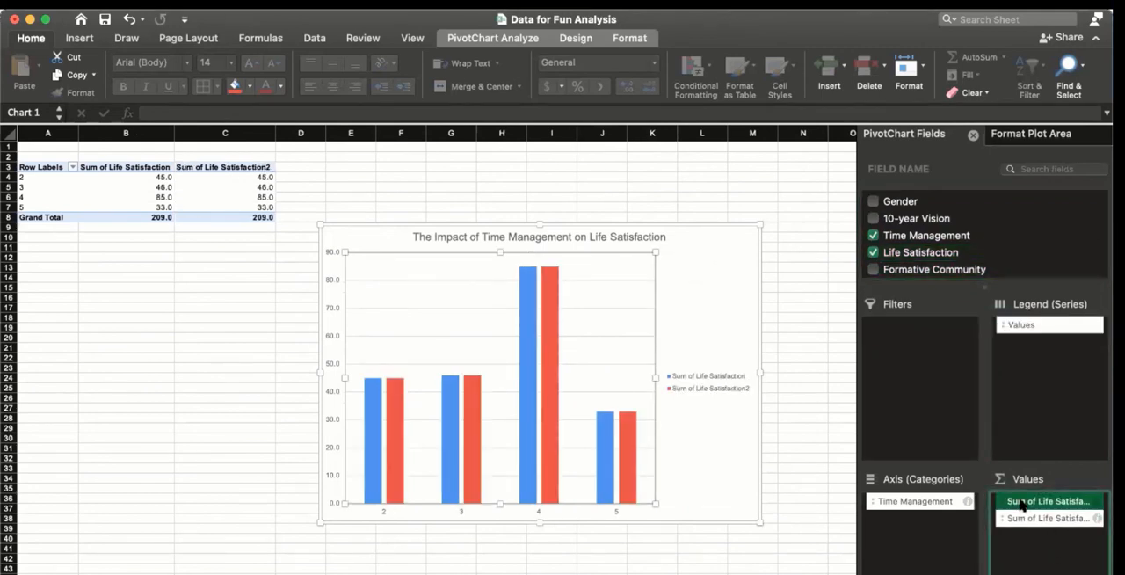
{"action": "left_click", "coordinate": [1022, 503]}
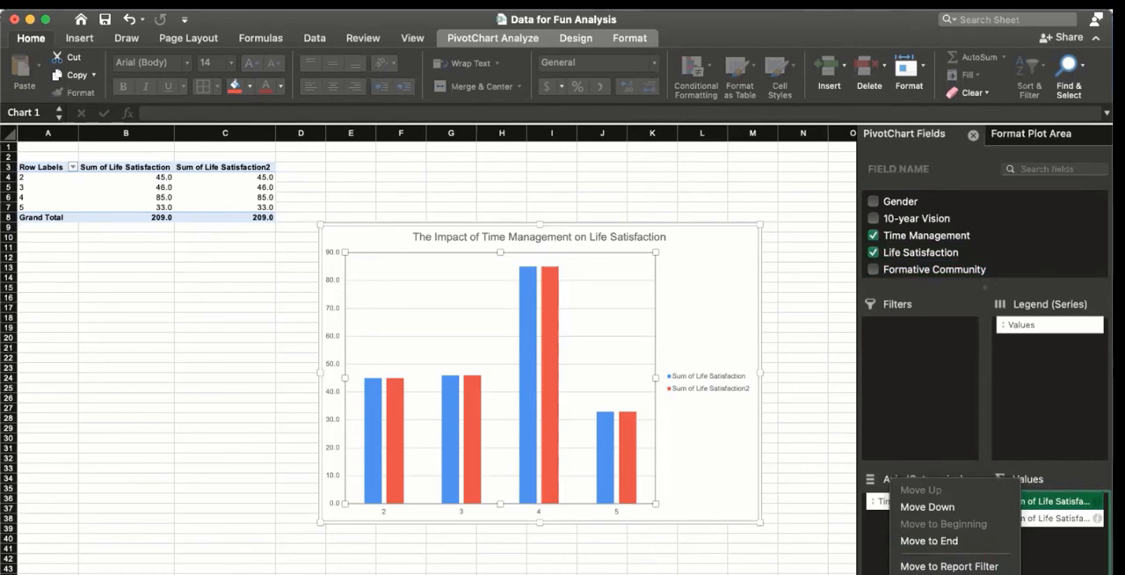
{"action": "left_click", "coordinate": [936, 573]}
{"action": "left_click", "coordinate": [496, 254]}
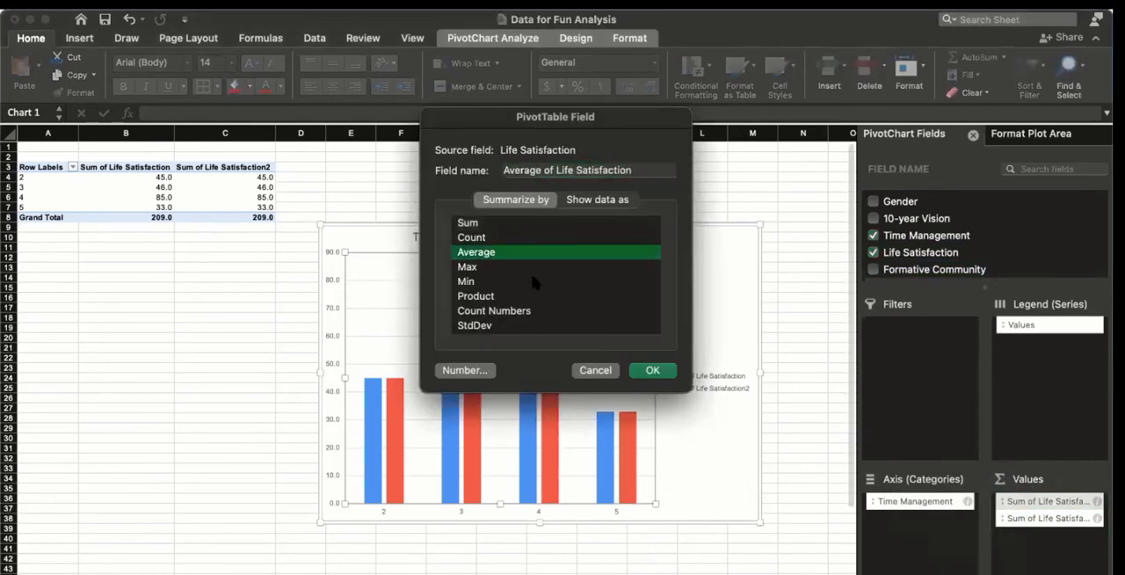
{"action": "left_click", "coordinate": [651, 370]}
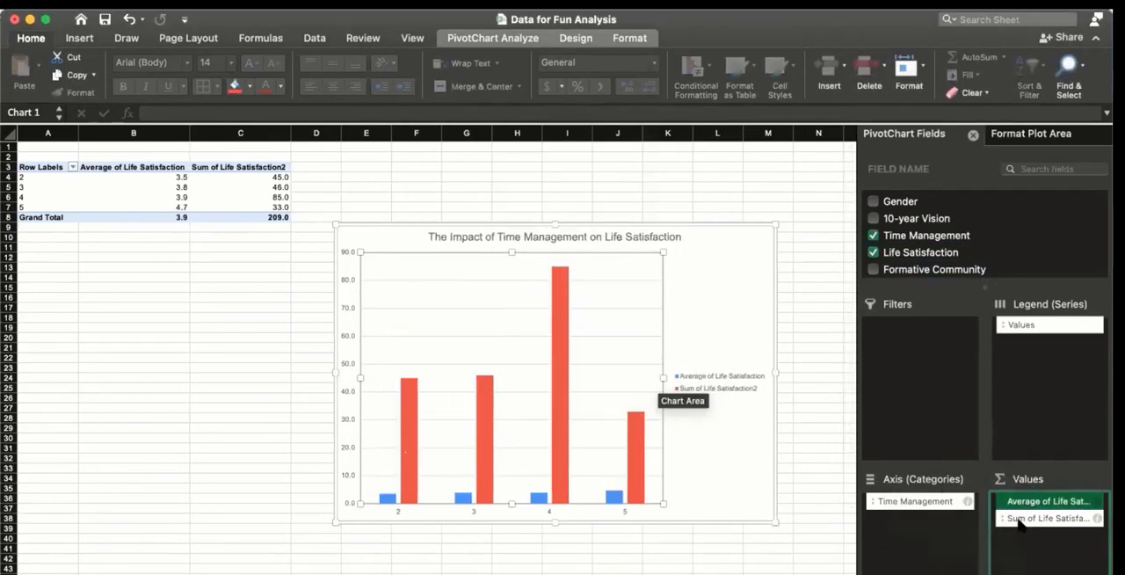
Step: Summarize the second Life Satisfaction value field by Count
{"action": "left_click", "coordinate": [1019, 520]}
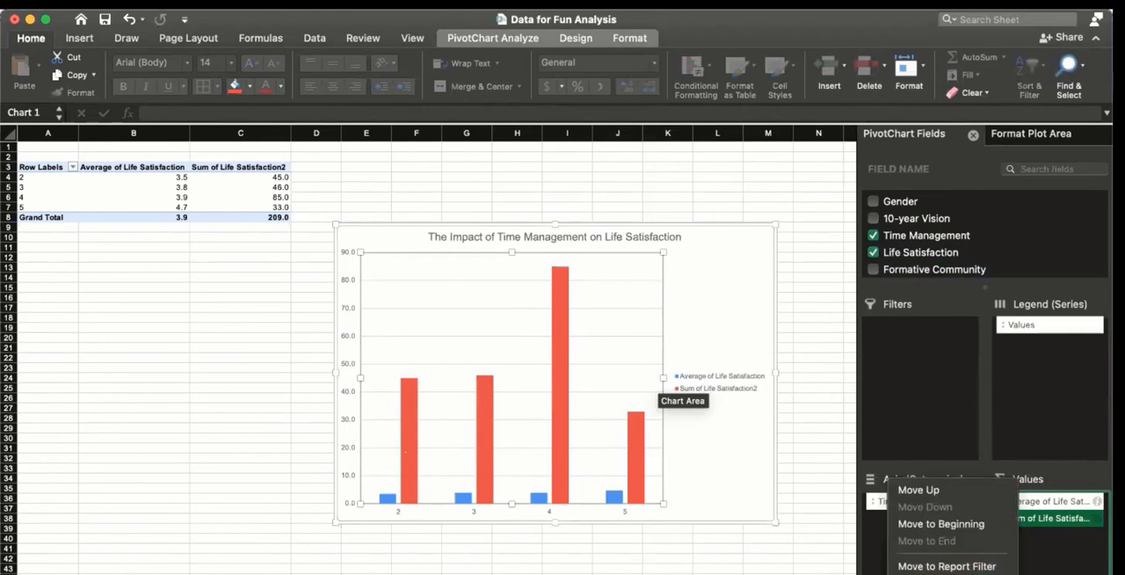
{"action": "left_click", "coordinate": [935, 573]}
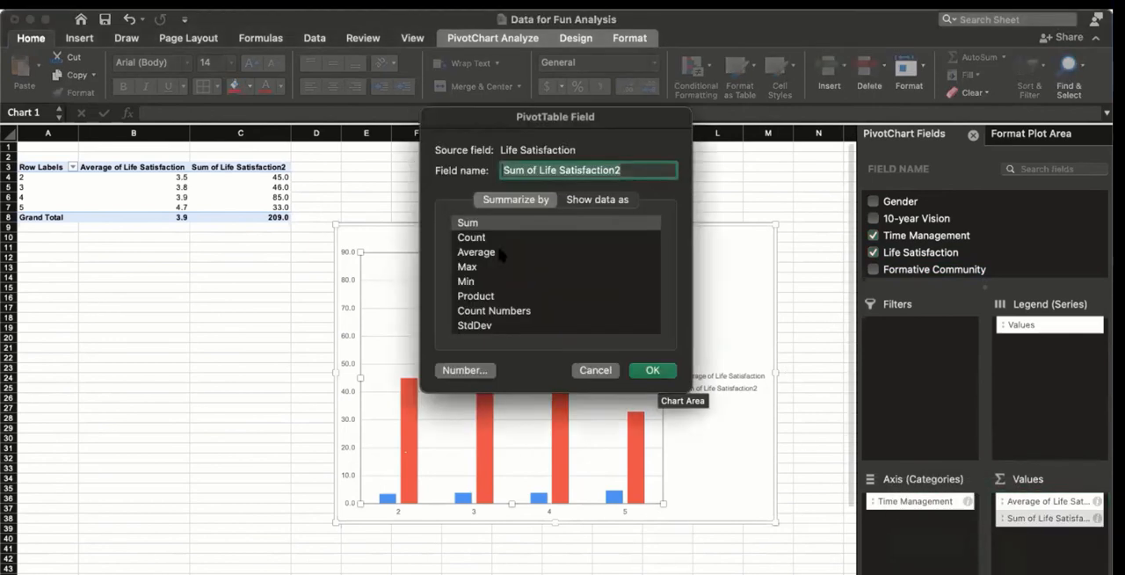
{"action": "left_click", "coordinate": [489, 239]}
{"action": "left_click", "coordinate": [658, 369]}
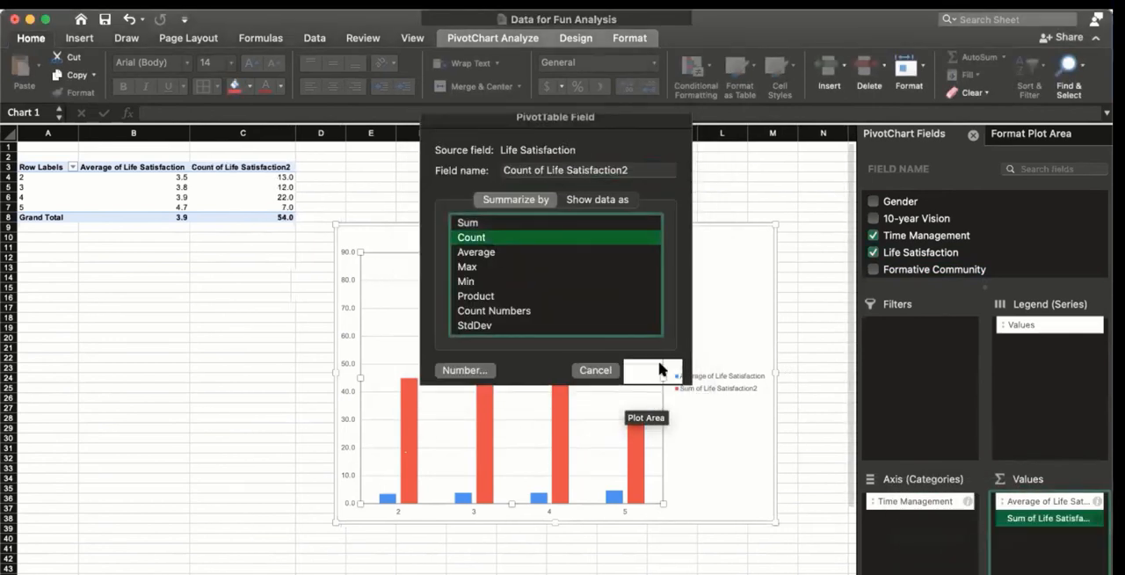
Step: Add Gender to the PivotChart's legend series, and move the chart below the widened PivotTable so it starts around B15
{"action": "left_click", "coordinate": [872, 201]}
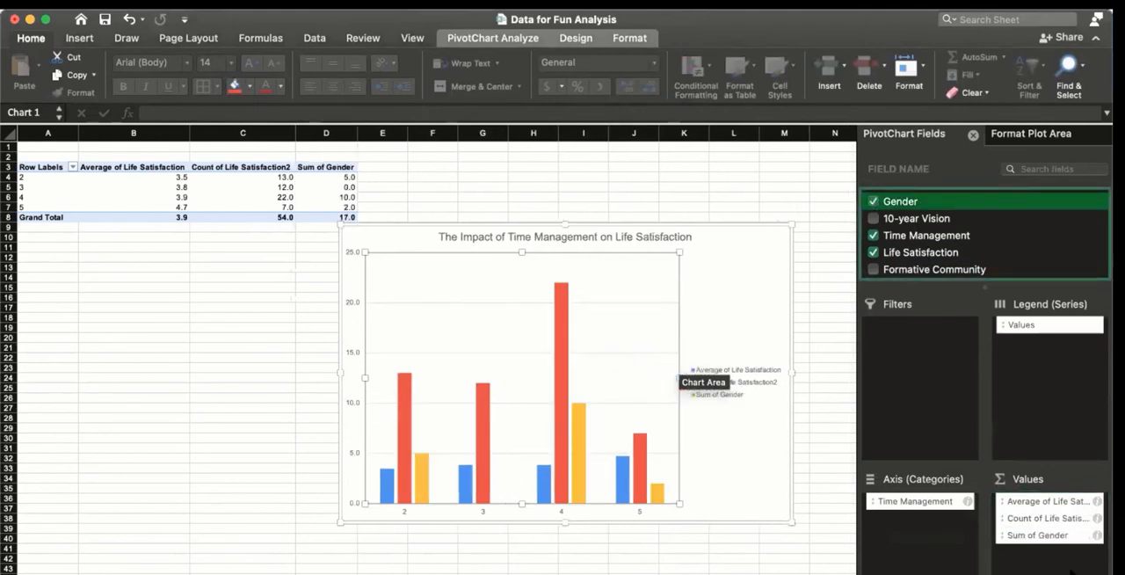
{"action": "left_click_drag", "start_coordinate": [1047, 536], "coordinate": [1041, 382]}
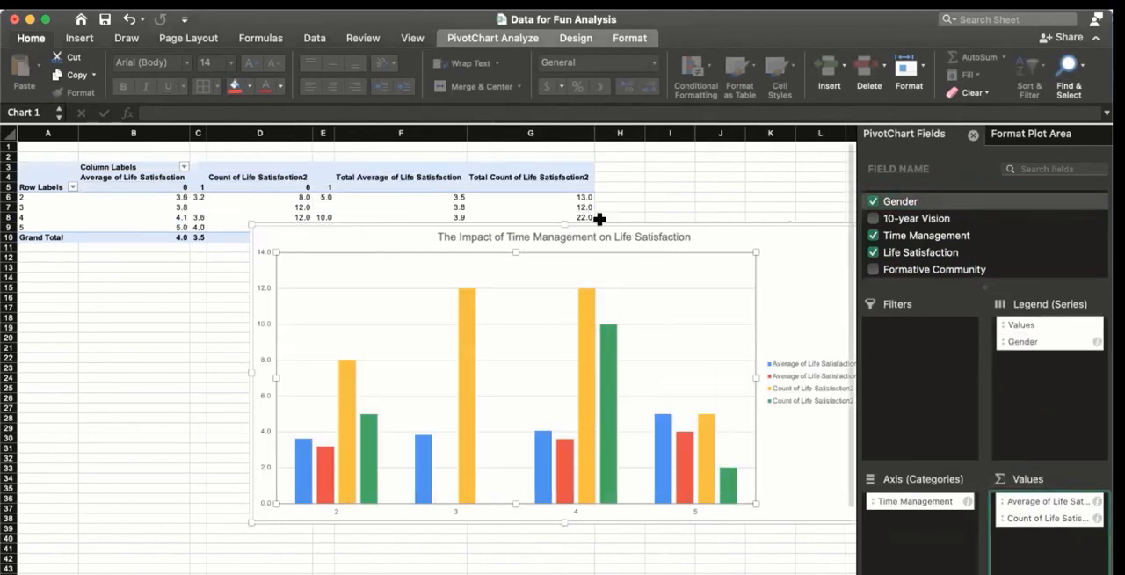
{"action": "left_click_drag", "start_coordinate": [592, 231], "coordinate": [494, 290]}
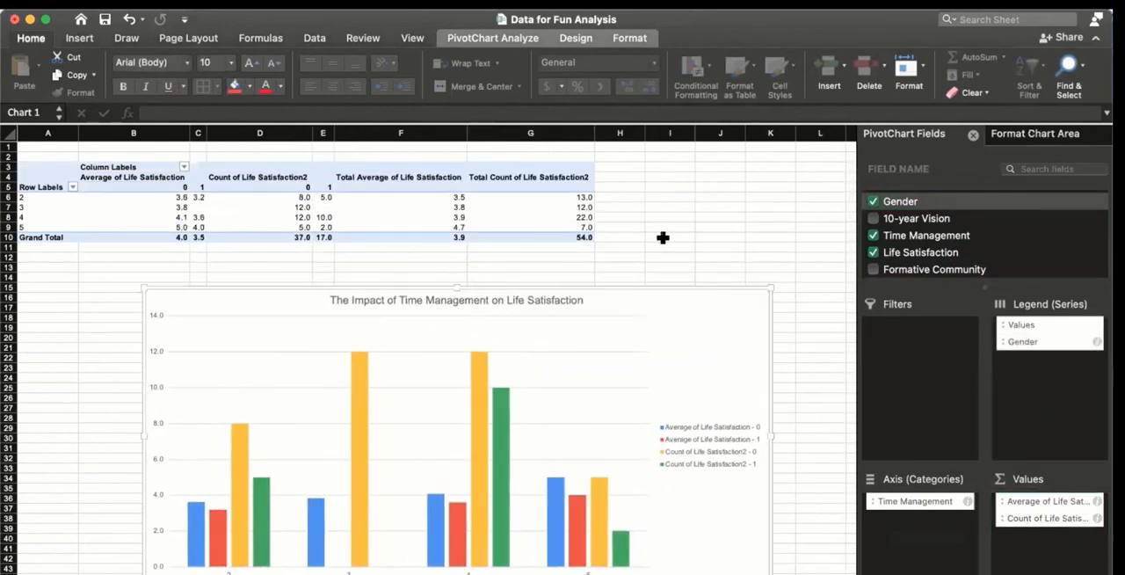
{"action": "left_click", "coordinate": [663, 237]}
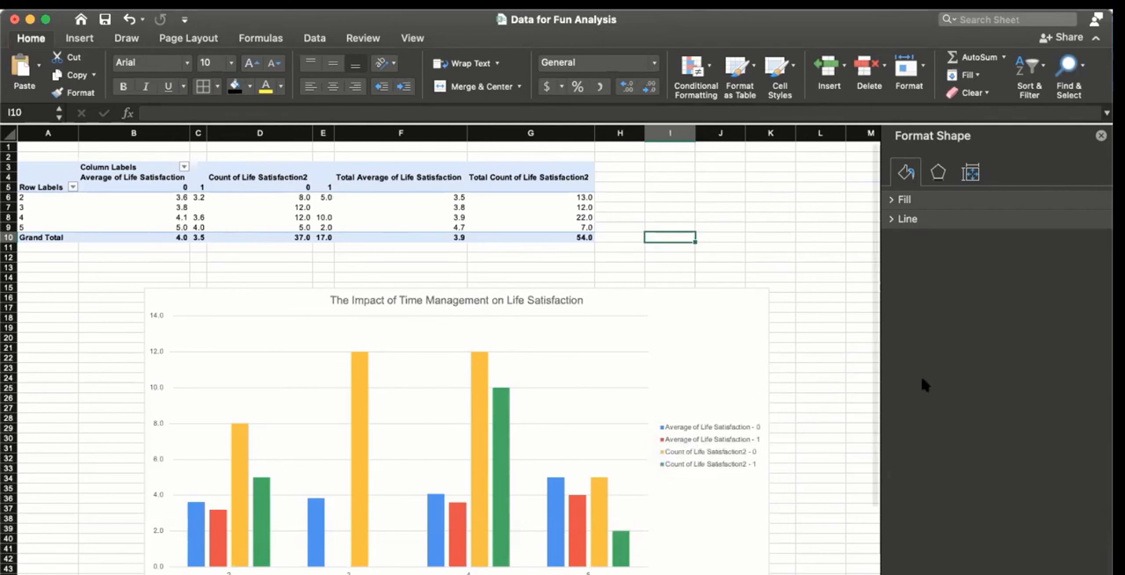
Step: Move Gender from the PivotChart's legend series into the values and back to the legend series
{"action": "left_click", "coordinate": [691, 330]}
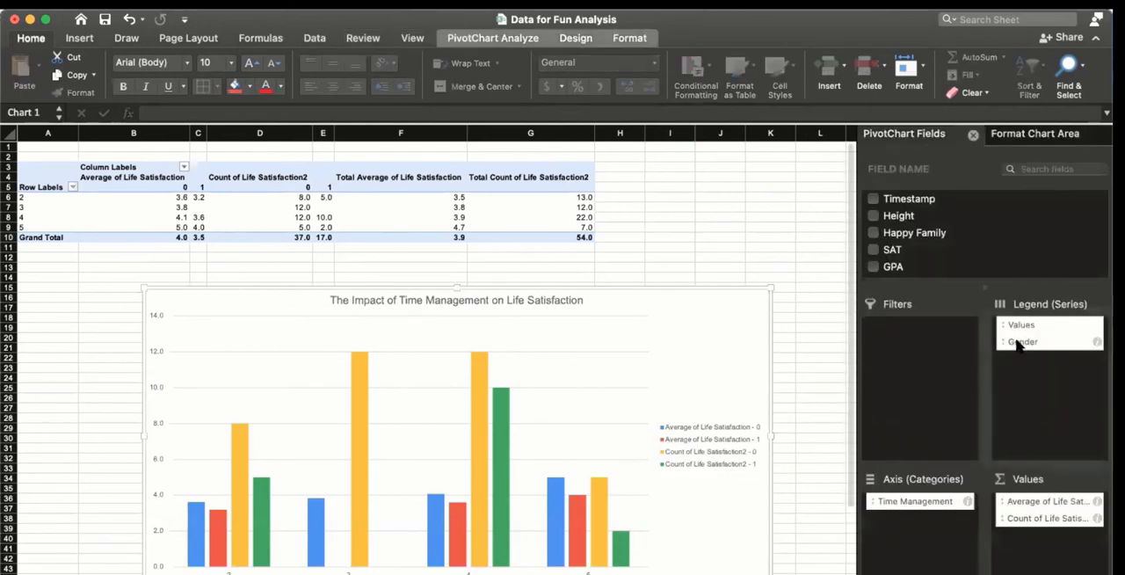
{"action": "left_click_drag", "start_coordinate": [1018, 342], "coordinate": [1048, 551]}
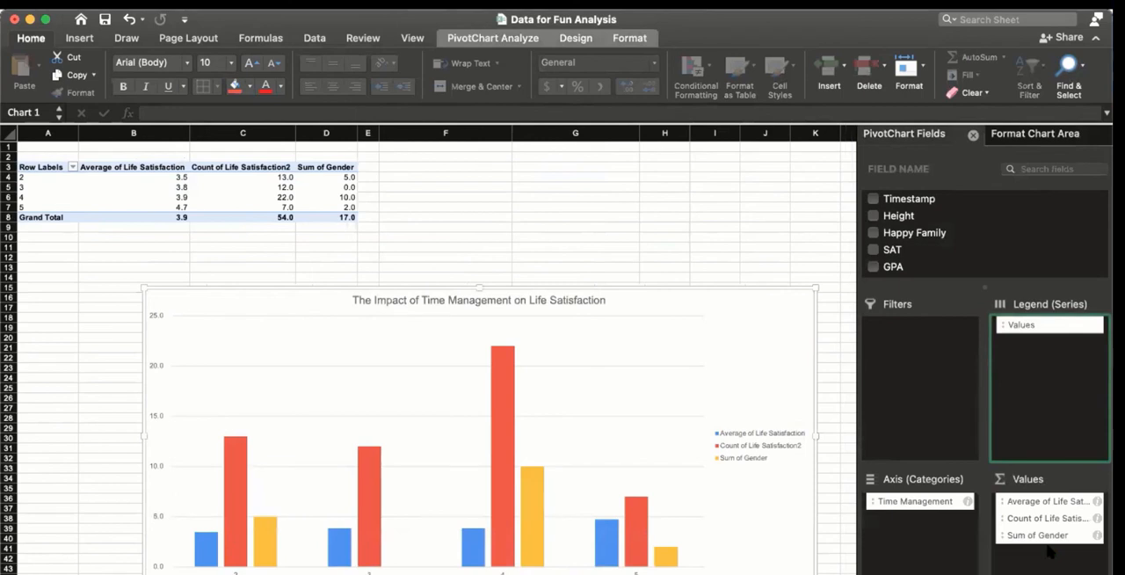
{"action": "left_click", "coordinate": [1034, 539]}
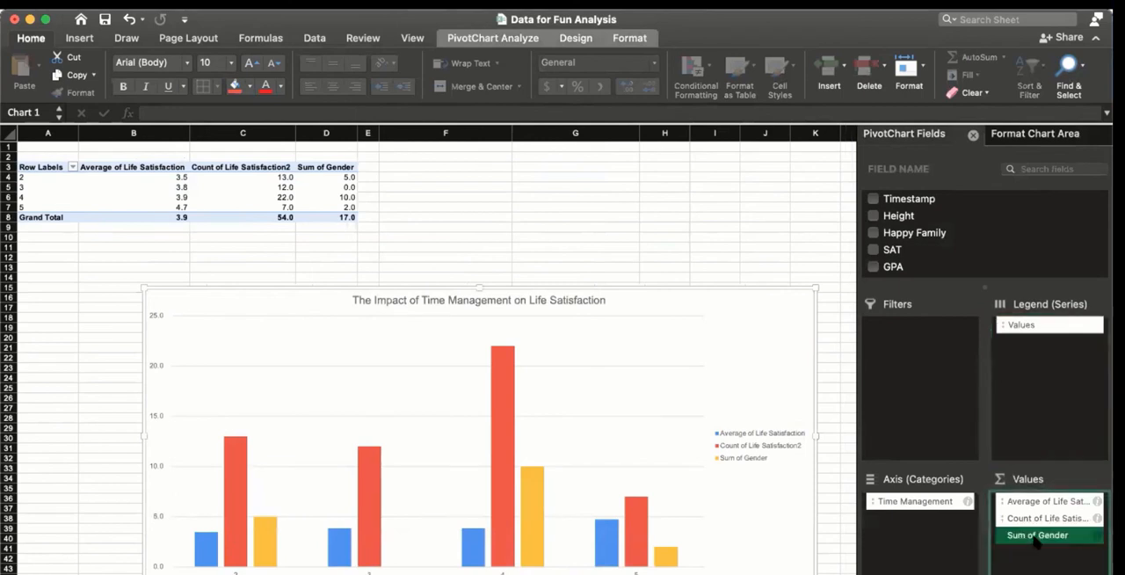
{"action": "left_click_drag", "start_coordinate": [1035, 539], "coordinate": [1030, 397]}
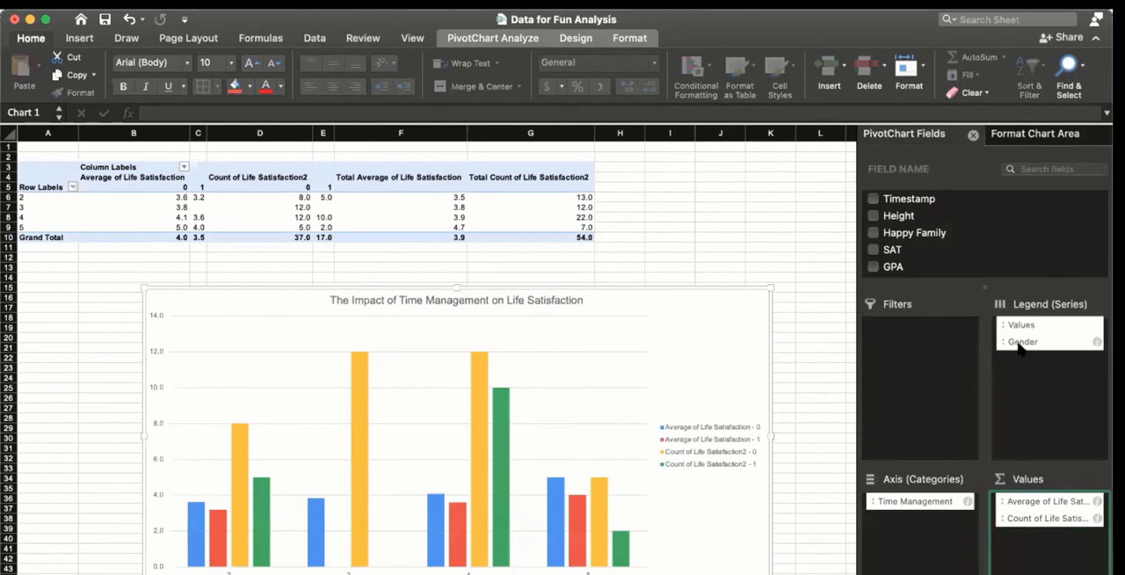
Step: Move Gender from the legend series to the axis categories, beneath Time Management
{"action": "left_click_drag", "start_coordinate": [1019, 345], "coordinate": [937, 523]}
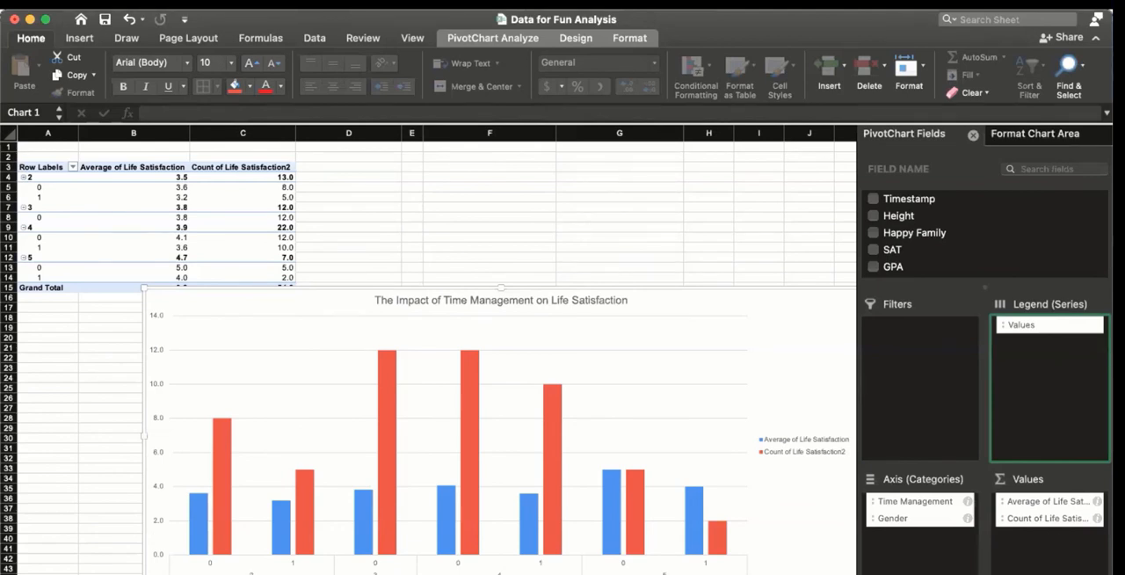
Step: Examine the chart's average Life Satisfaction and response count bars for each gender within the Time Management ratings
{"action": "mouse_move", "coordinate": [211, 538]}
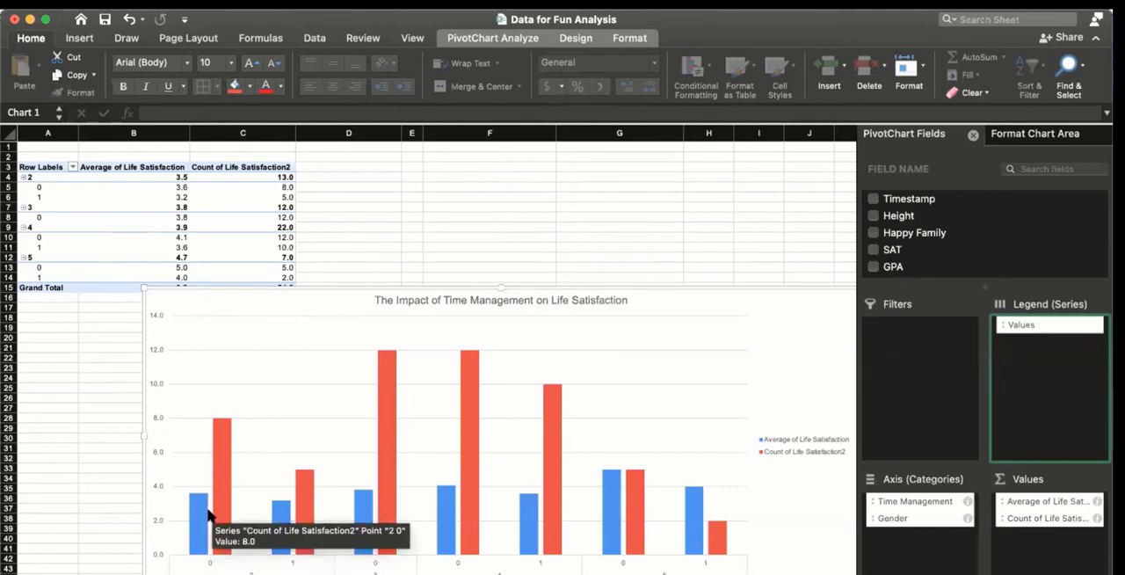
{"action": "mouse_move", "coordinate": [296, 521]}
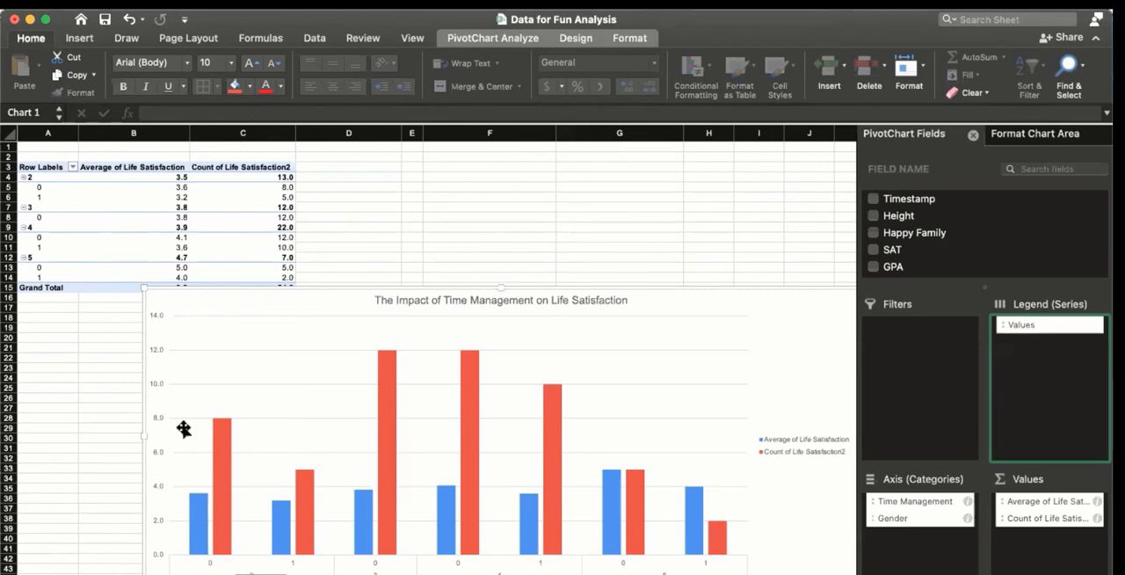
{"action": "mouse_move", "coordinate": [284, 545]}
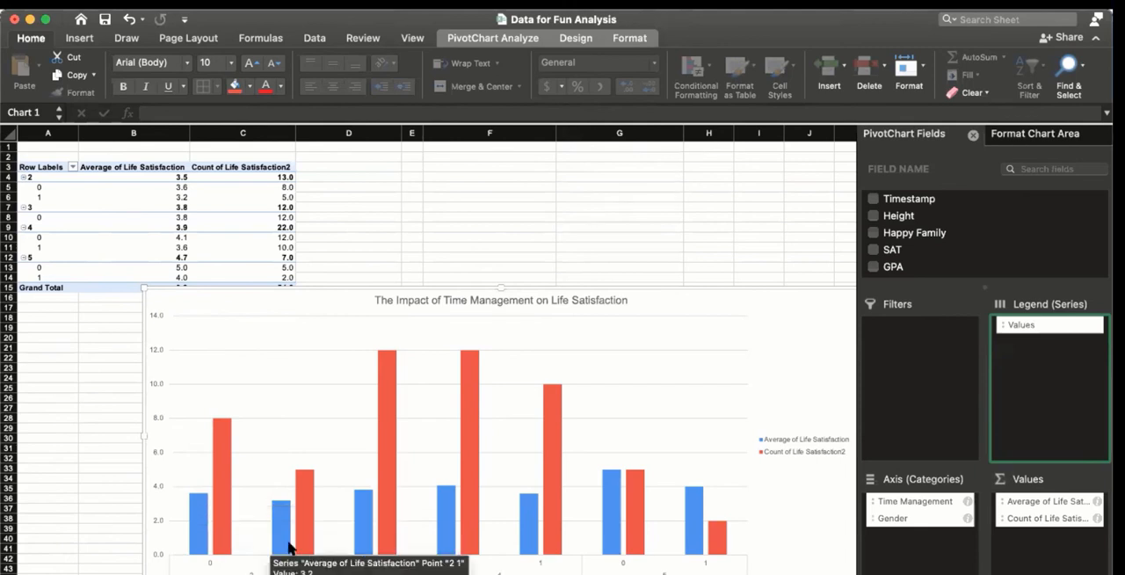
{"action": "mouse_move", "coordinate": [366, 532]}
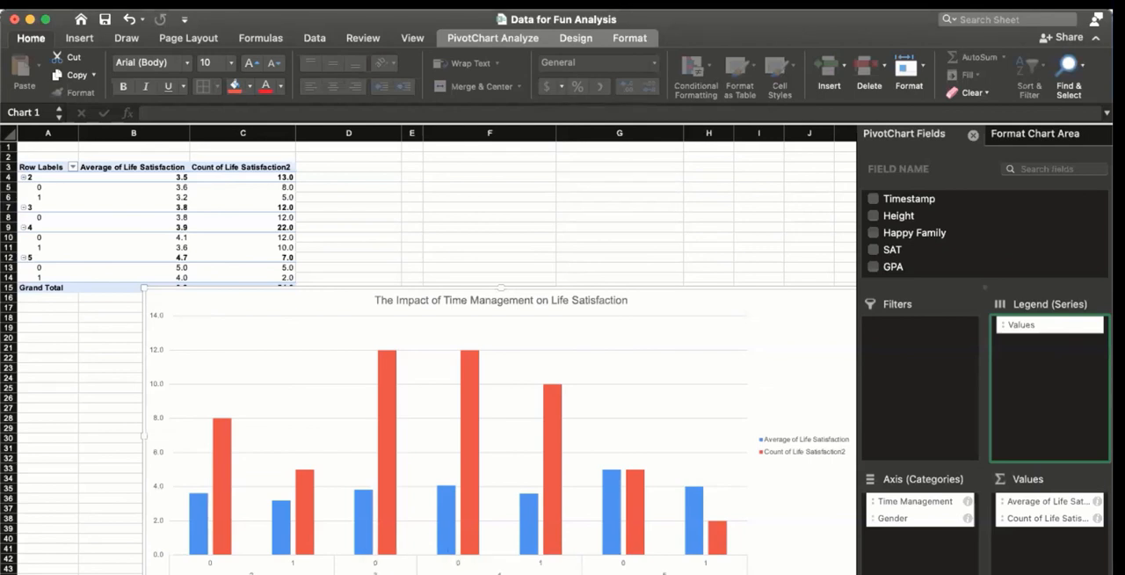
{"action": "mouse_move", "coordinate": [367, 551]}
{"action": "mouse_move", "coordinate": [447, 520]}
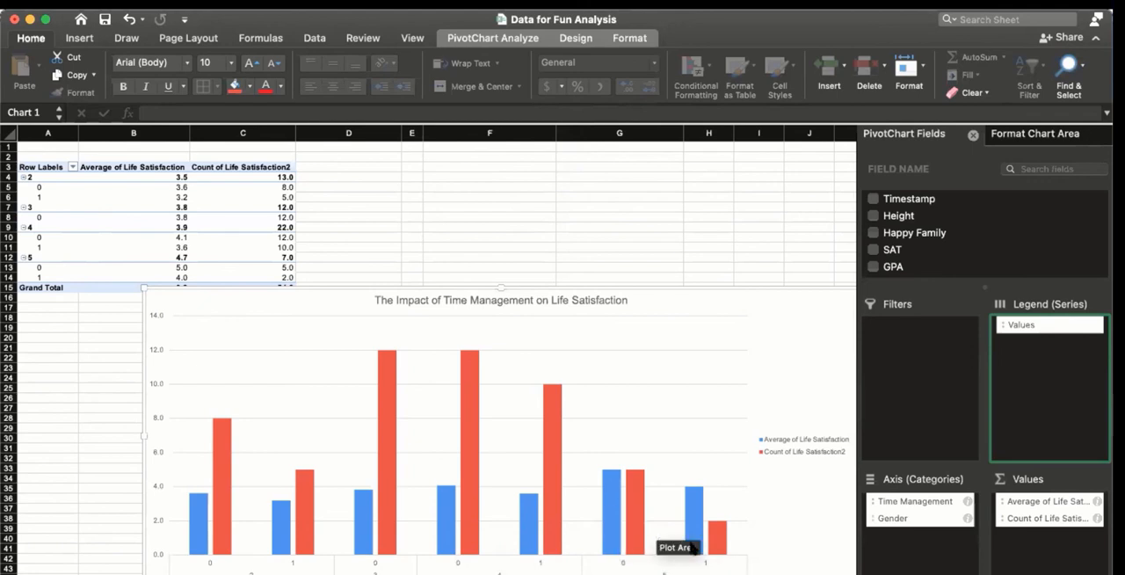
{"action": "mouse_move", "coordinate": [701, 517]}
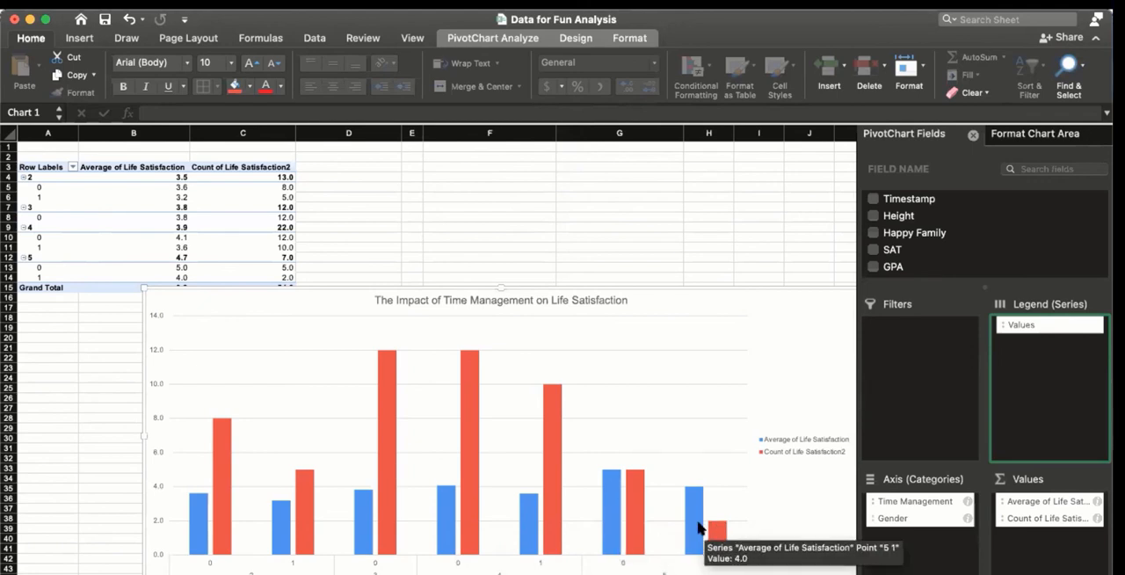
{"action": "mouse_move", "coordinate": [624, 527]}
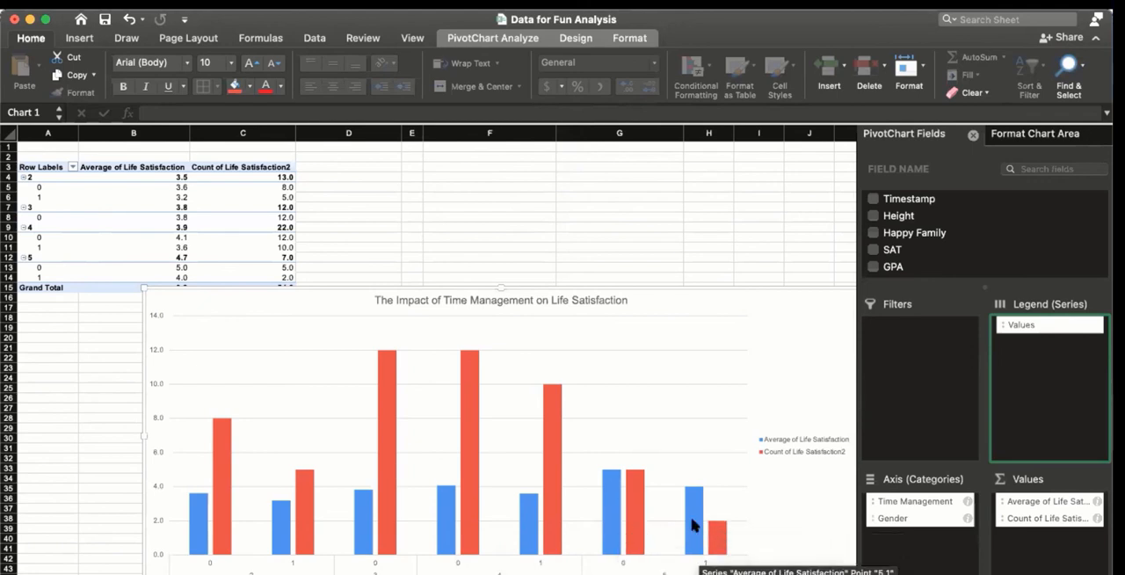
{"action": "mouse_move", "coordinate": [614, 546]}
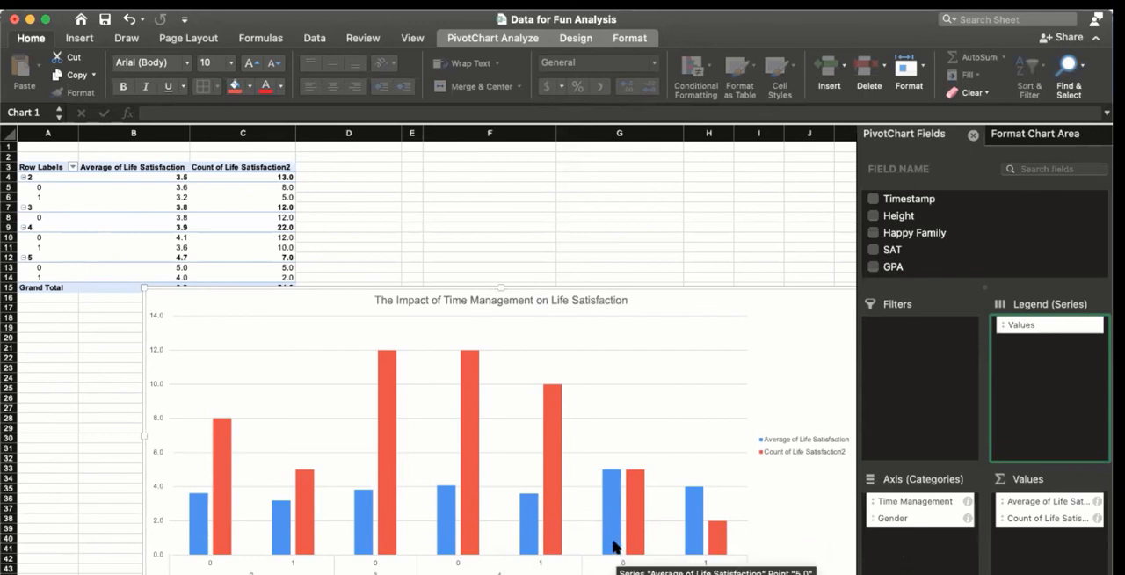